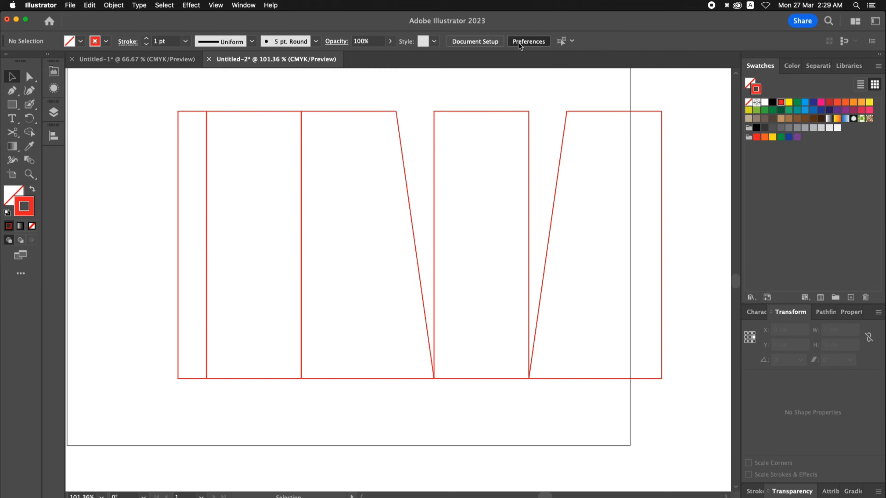
Set the keyboard increment to 0.5 cm in the general preferences.
left_click(523, 44)
type("0.5")
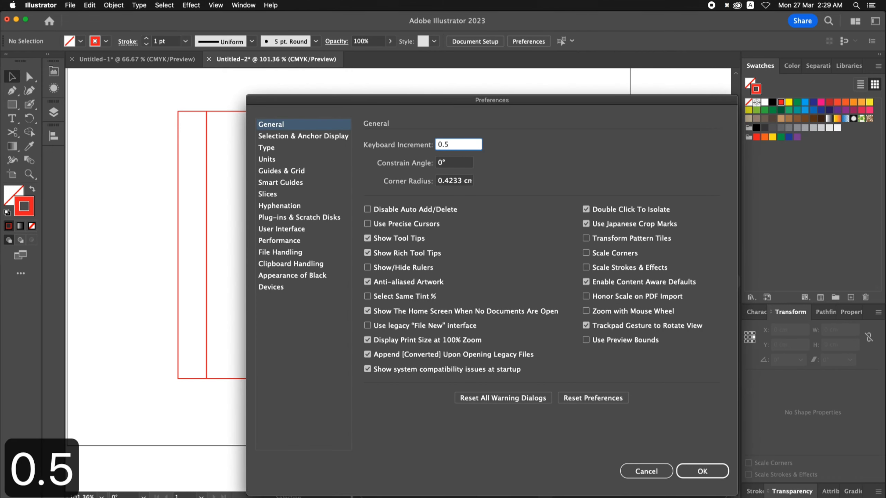
key("Return")
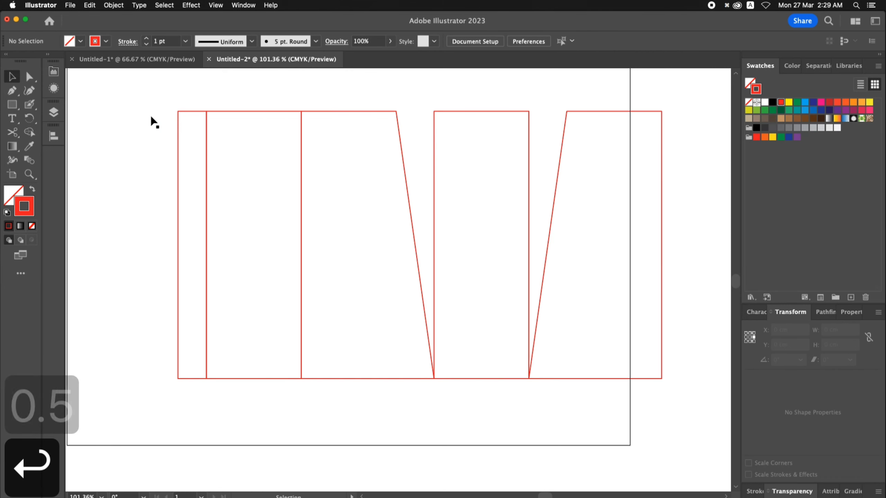
Taper the narrow glue flap by moving its outer upper corner down and its outer lower corner up by 0.5 cm each.
key("a")
left_click_drag(187, 122, 188, 123)
key("Down")
left_click_drag(176, 383, 184, 368)
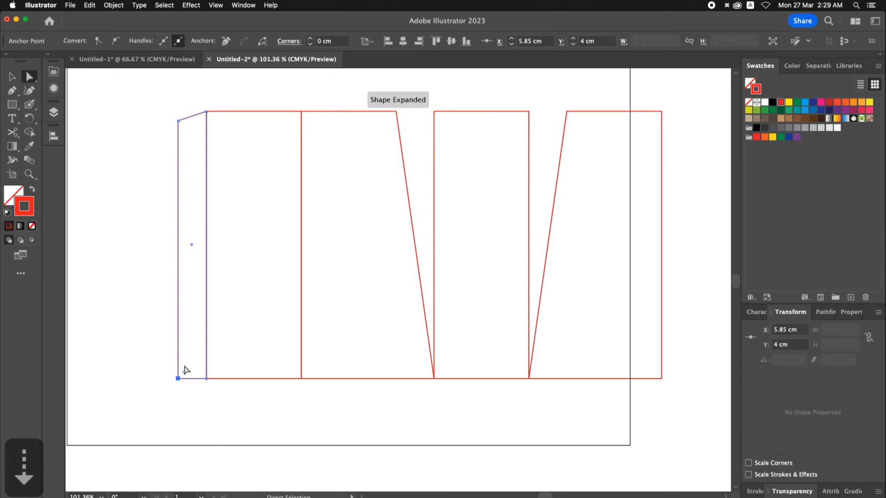
key("Up")
left_click(279, 398)
Group all panels of the box layout and centre the group horizontally on the artboard.
key("ctrl+minus")
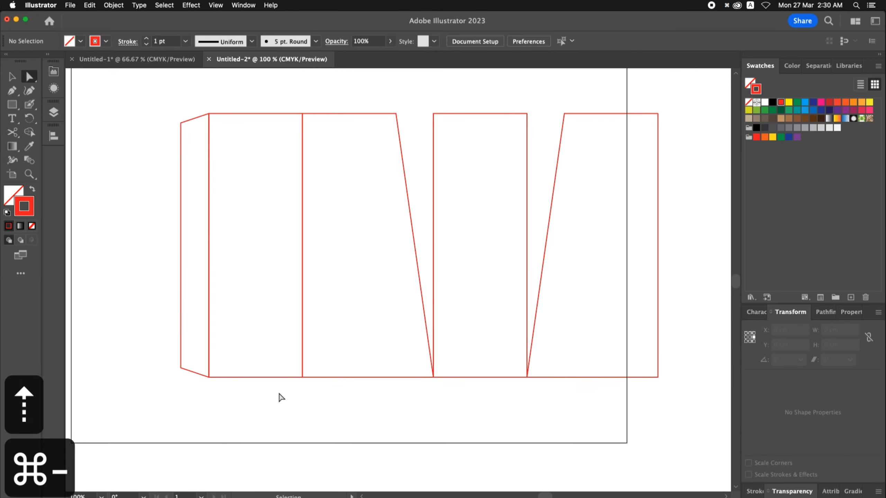
key("ctrl+minus")
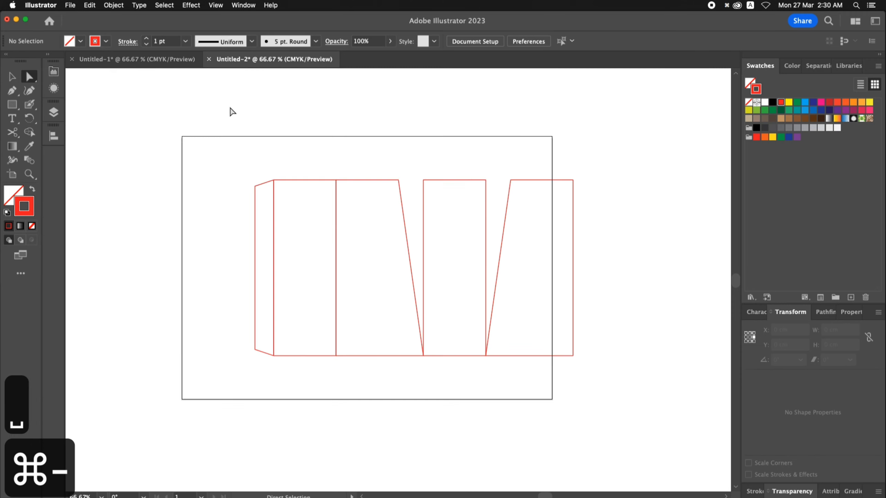
key("v")
left_click_drag(184, 122, 593, 193)
key("ctrl+g")
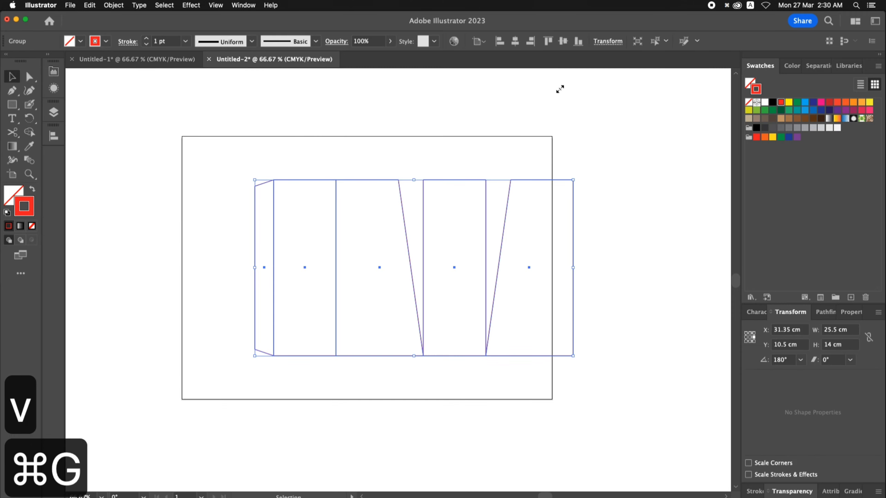
left_click(515, 41)
left_click(480, 121)
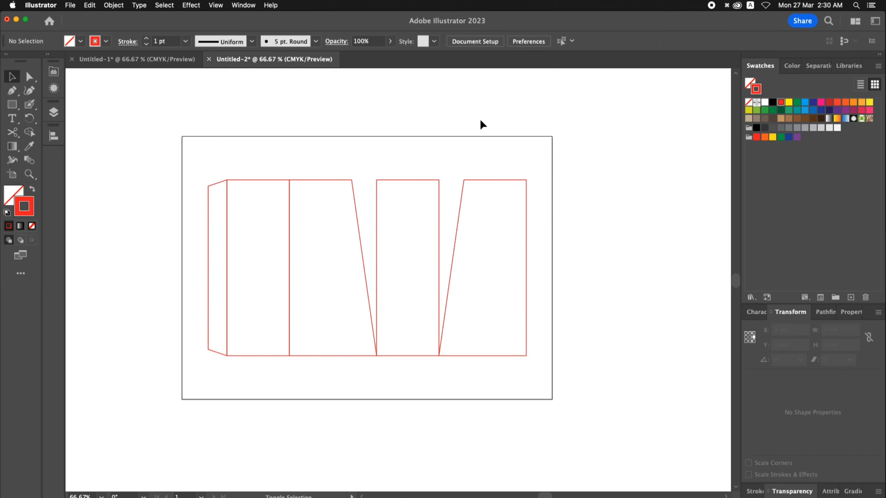
Enlarge the artboard about its centre, mainly in height, to leave more space around the box layout.
key("shift+o")
left_click_drag(367, 137, 368, 92)
key("v")
Ungroup the box layout into its separate panels.
key("z")
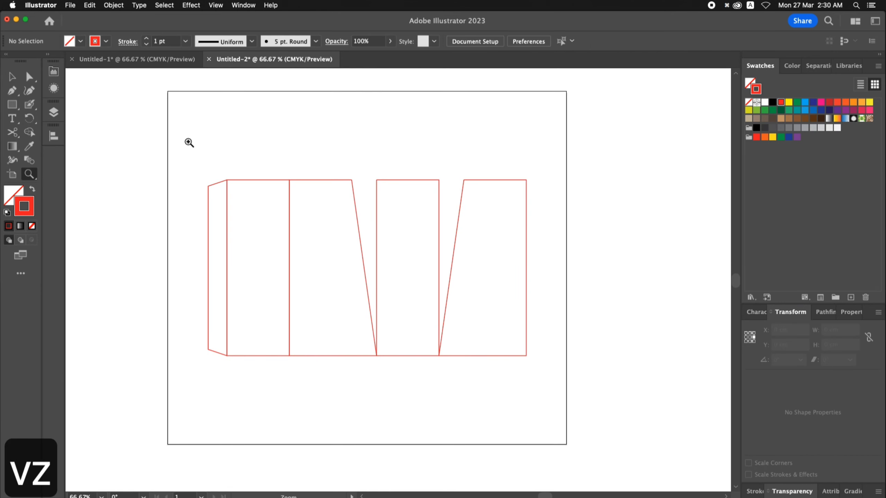
left_click_drag(189, 141, 632, 383)
key("v")
key("space")
left_click_drag(342, 150, 365, 152)
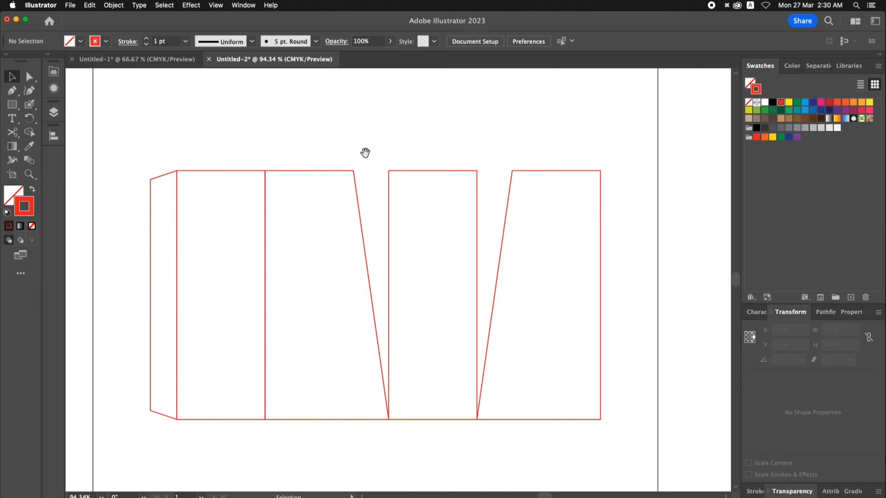
left_click_drag(373, 164, 378, 186)
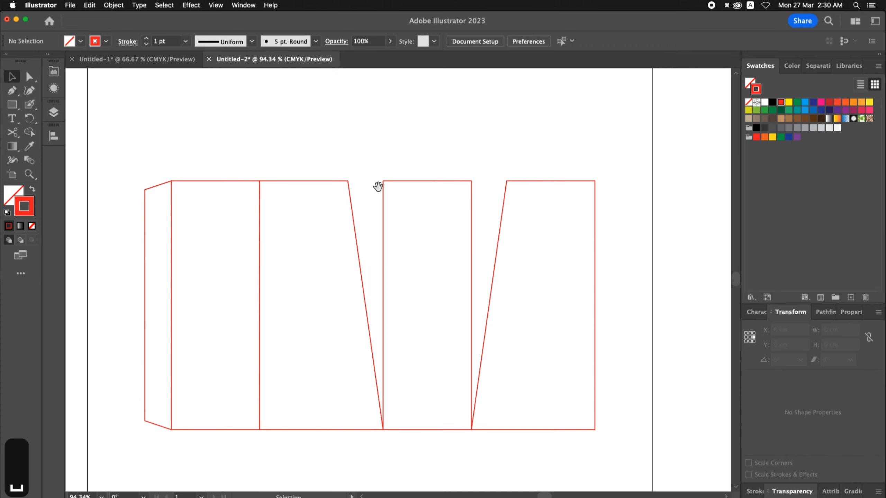
left_click_drag(411, 415, 395, 203)
key("super+z")
right_click(394, 204)
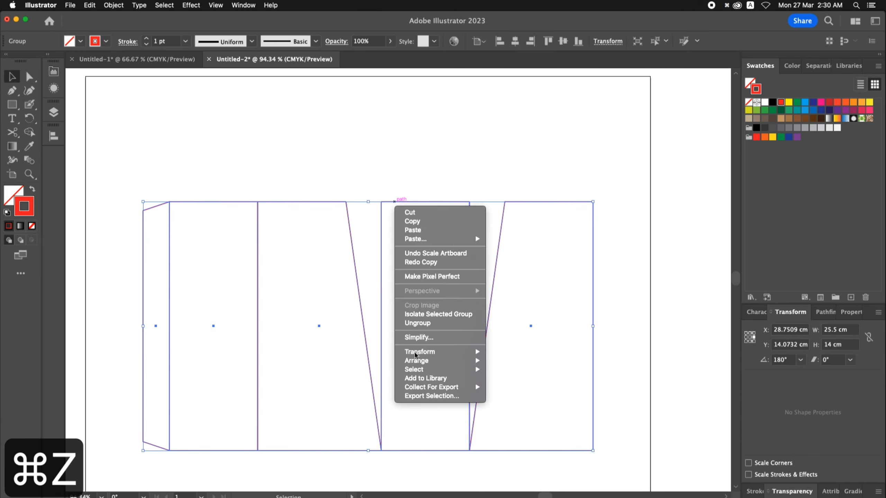
left_click(422, 325)
Duplicate the middle rectangular panel directly above itself and set the copy's height to 5 cm, keeping its lower edge in place.
left_click(415, 453)
left_click(408, 451)
left_click_drag(408, 450, 415, 203)
key("space")
left_click_drag(487, 183, 482, 248)
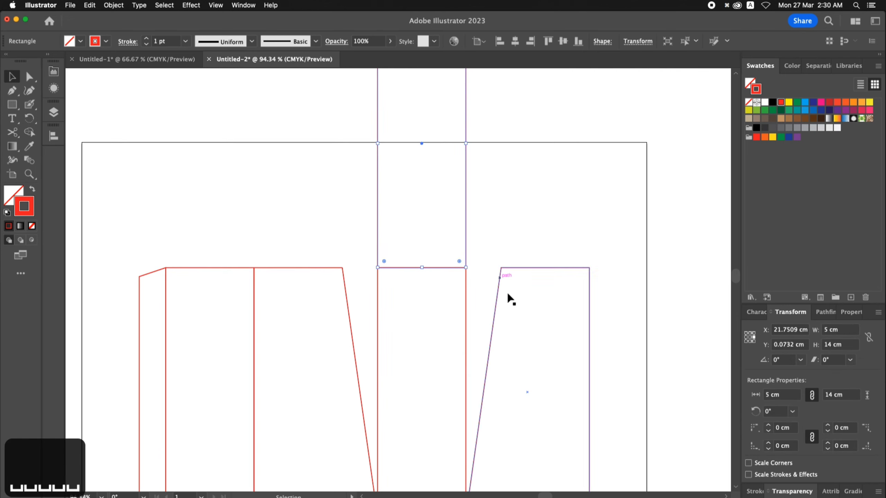
left_click(836, 344)
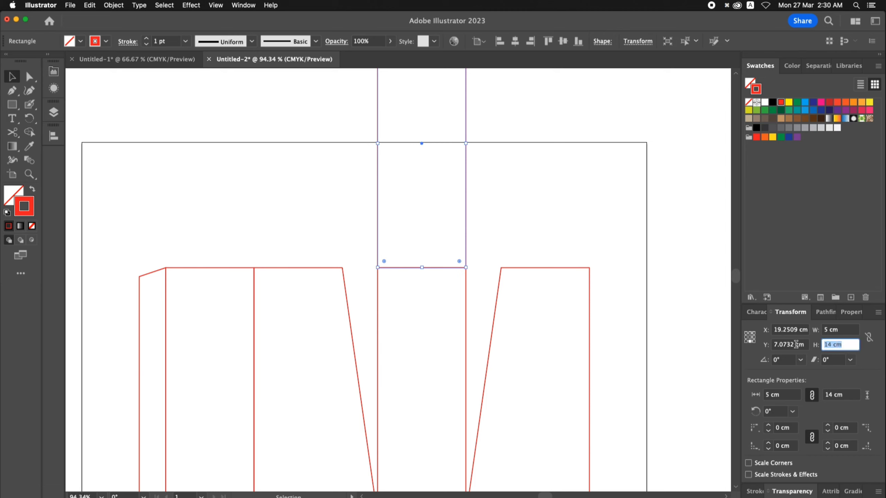
type("5")
key("Return")
left_click(488, 256)
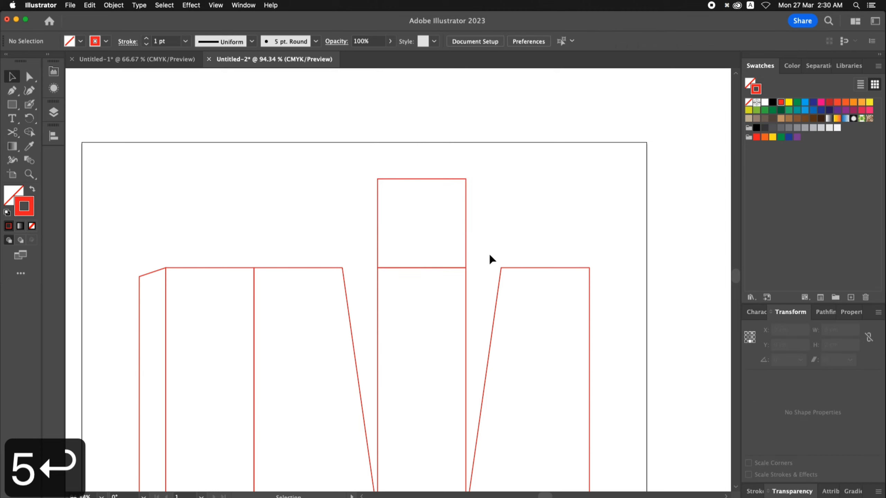
Duplicate the 5 cm square lid panel directly above itself and set the copy's height to 1.5 cm.
left_click_drag(467, 264, 476, 173)
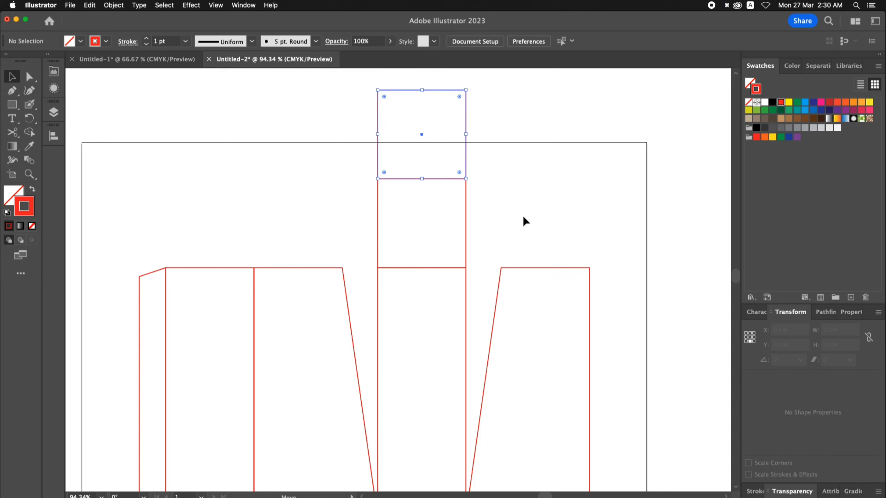
left_click(840, 344)
type("1")
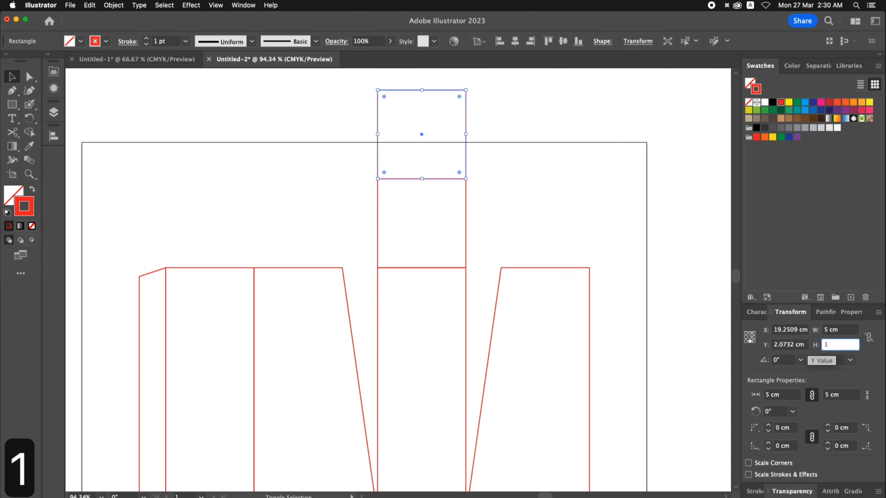
type(".5")
key("Return")
Round the two top corners of the 1.5 cm tuck flap.
key("a")
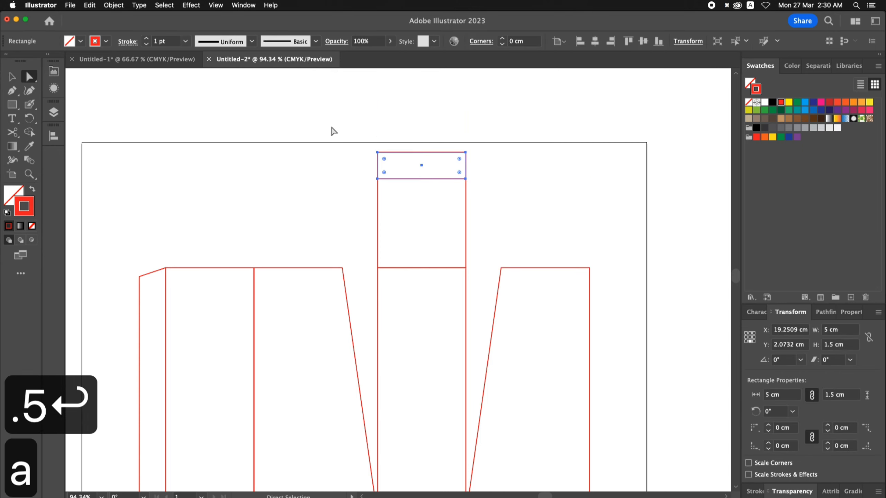
left_click_drag(331, 125, 485, 173)
left_click(525, 180)
key("v")
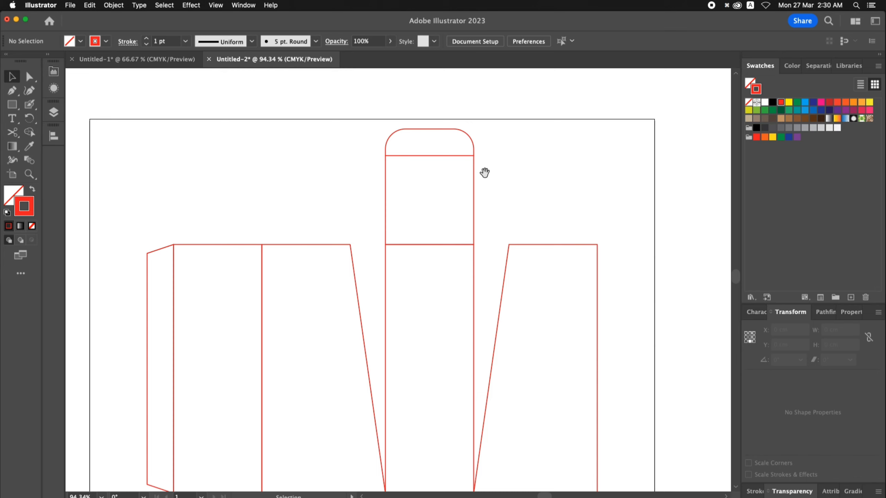
Duplicate the square lid panel onto the top of the left slanted panel and shorten the copy to about 3.38 cm high.
left_click_drag(484, 173, 526, 188)
key("z")
left_click_drag(179, 127, 617, 326)
key("v")
left_click_drag(368, 263, 386, 255)
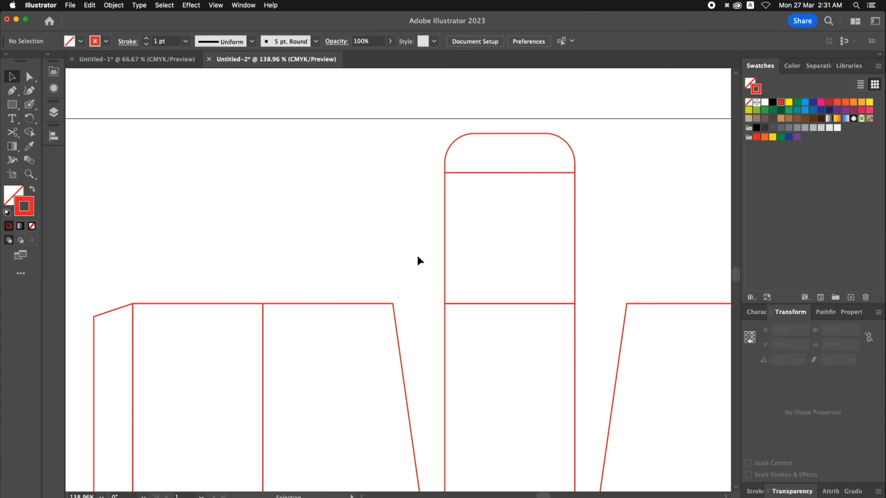
left_click_drag(334, 236, 364, 237)
key("z")
left_click_drag(180, 140, 713, 399)
key("v")
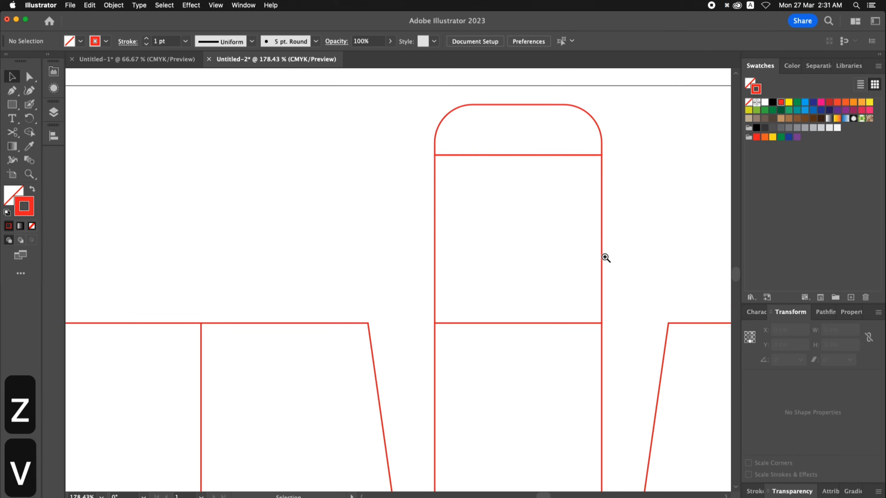
left_click_drag(603, 259, 406, 230)
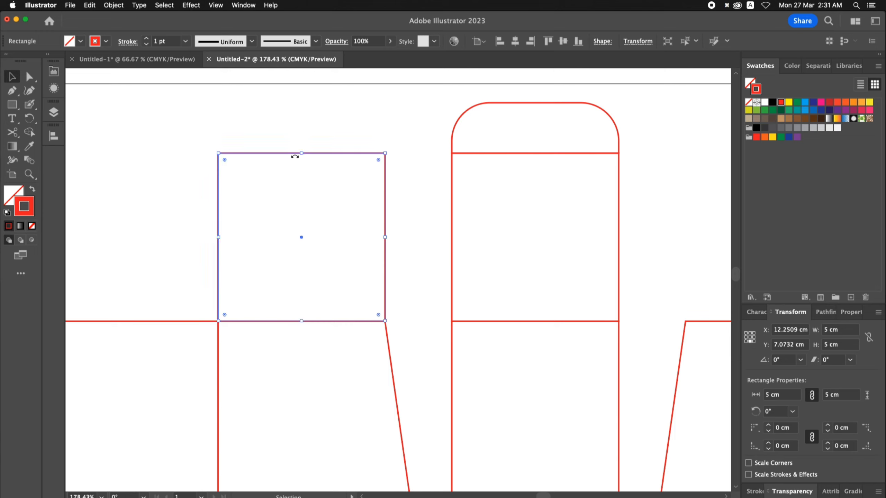
left_click_drag(302, 155, 303, 208)
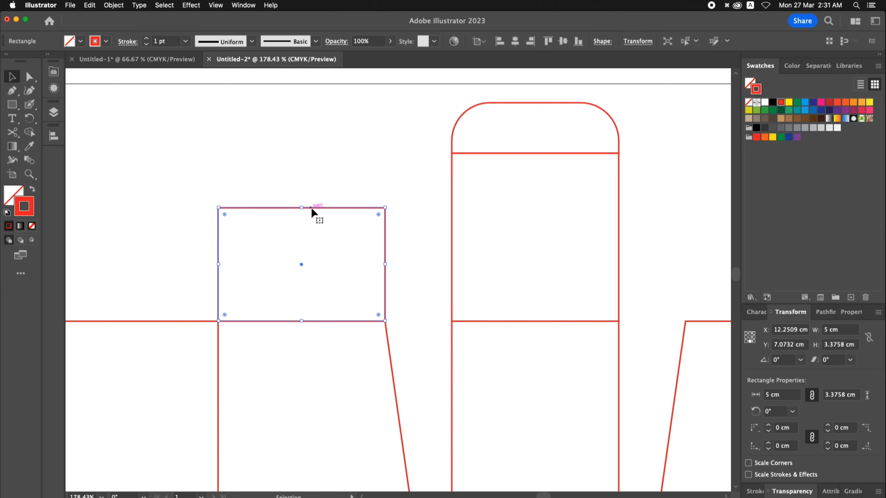
Isolate the new flap, add an anchor point low on its left edge, and shift the edge above that point slightly inwards.
double_click(312, 210)
key("p")
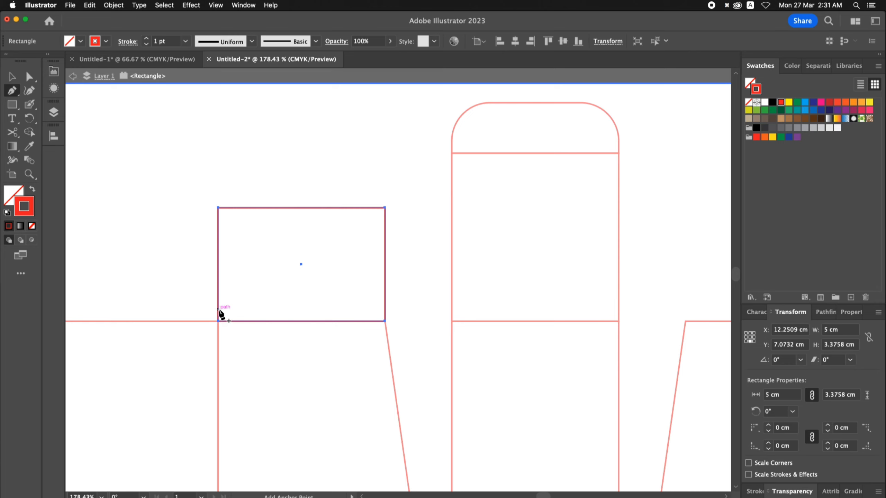
left_click(218, 309)
key("a")
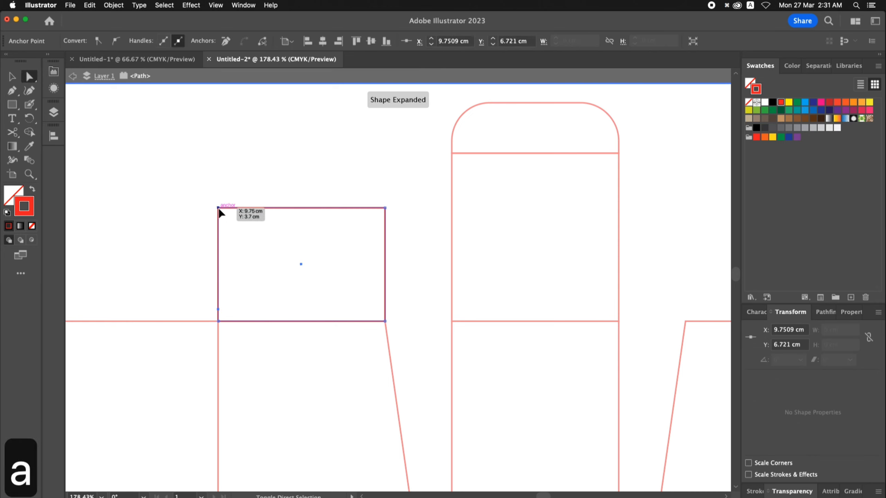
left_click_drag(219, 209, 227, 209)
Add an anchor point low on the flap's right edge and move the flap's top right corner inwards.
left_click_drag(385, 208, 364, 210)
key("super+z")
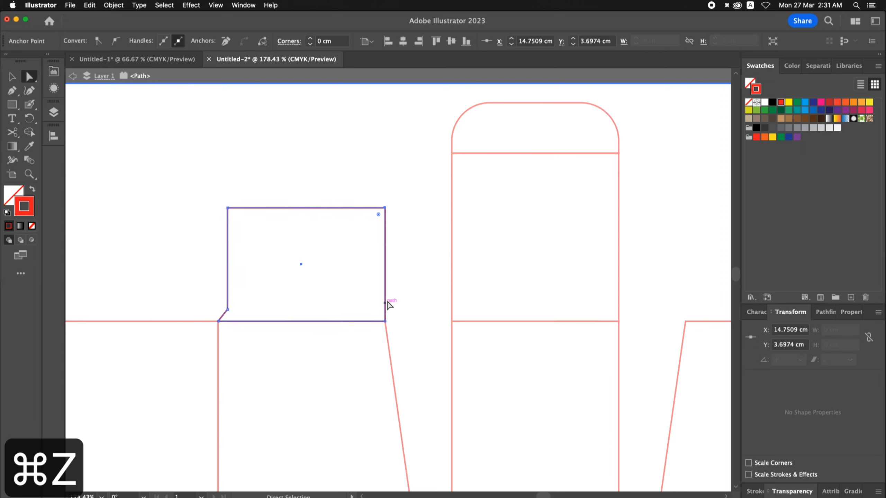
key("p")
left_click(385, 307)
key("a")
left_click_drag(385, 209, 364, 208)
Lower both top corners of the flap to make it about 2.85 cm high, and leave isolation mode.
left_click_drag(187, 179, 363, 228)
left_click(363, 208, "shift")
left_click(363, 208, "shift")
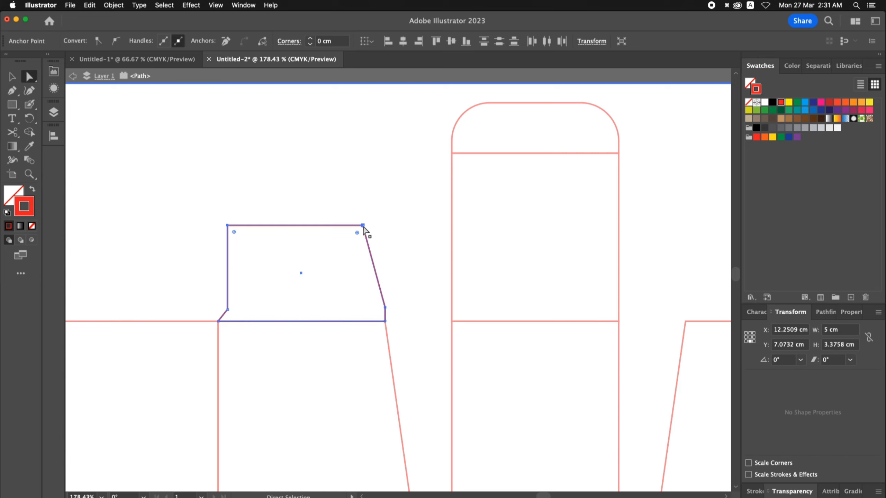
left_click(385, 307)
double_click(405, 294)
key("v")
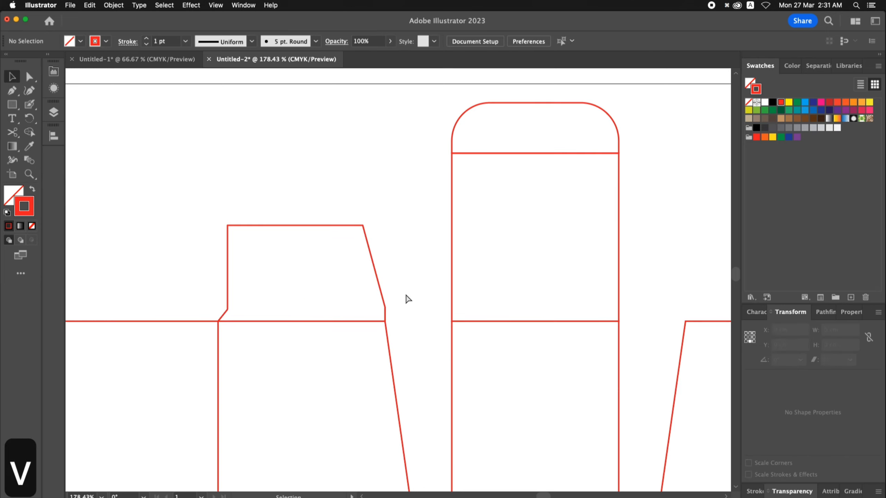
Remove the anchor point low on the flap's right edge so the slanted side runs straight to the base corner.
key("space")
left_click_drag(412, 299, 408, 283)
key("a")
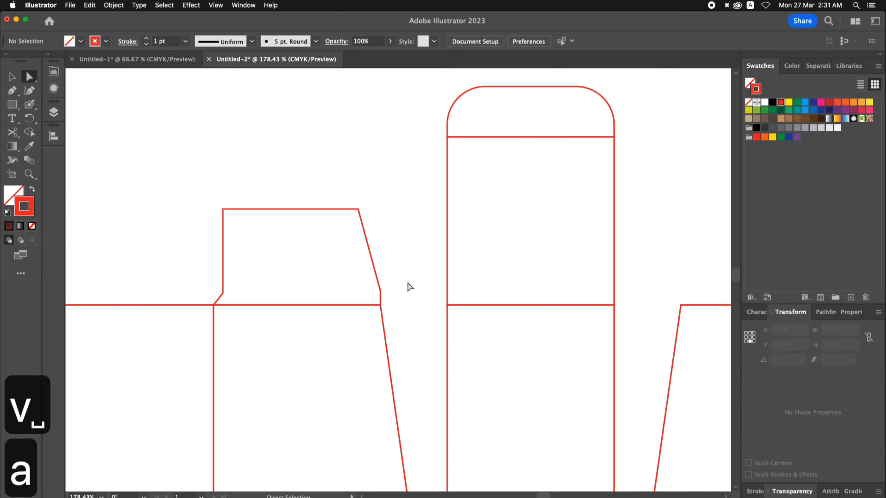
left_click(380, 292)
key("p")
key("v")
left_click(391, 286)
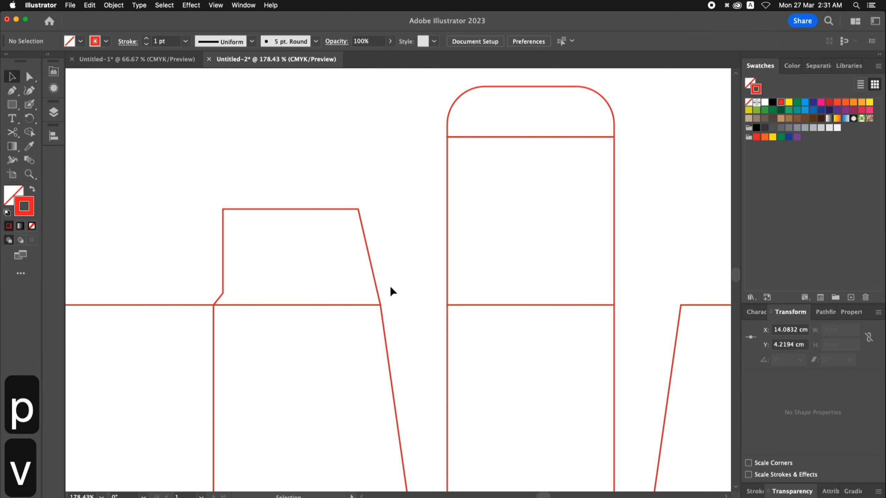
Move the flap's top right corner slightly further inwards along its top edge.
key("a")
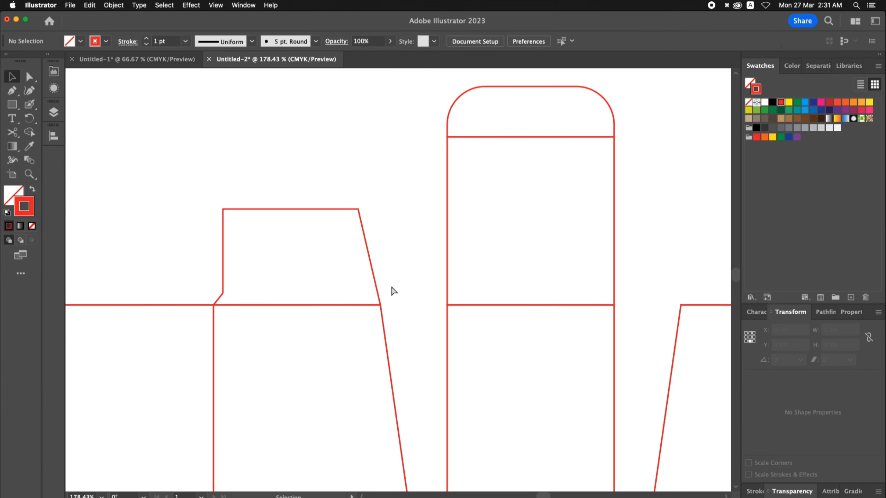
key("a")
left_click_drag(358, 209, 316, 191)
left_click(389, 222)
key("v")
Duplicate the finished dust flap onto the top edge of the right slanted panel.
key("space")
key("v")
scroll(209, 181, "right", 5)
left_click_drag(107, 169, 554, 218)
key("space")
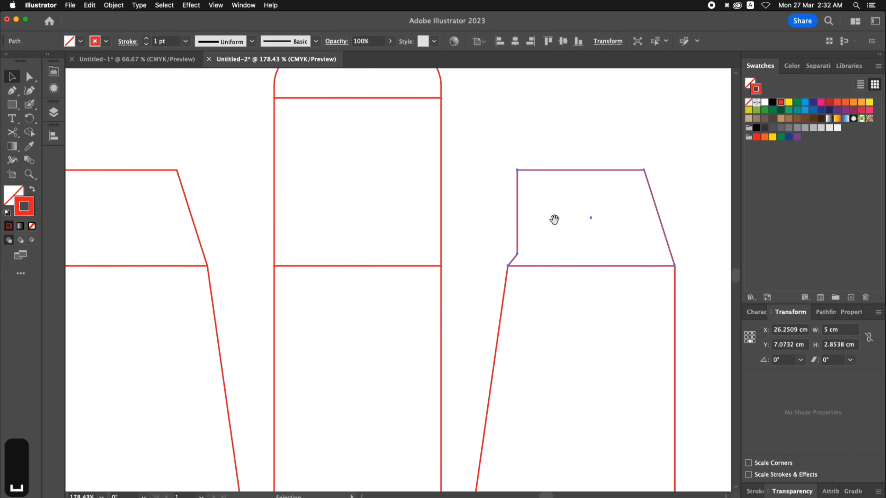
Reflect the copied dust flap across a vertical axis so that it mirrors the left one.
right_click(555, 222)
mouse_move(594, 418)
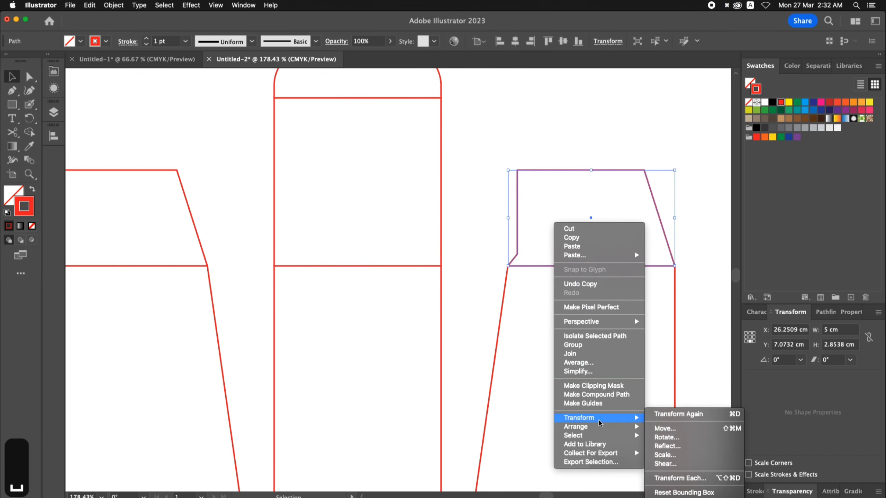
left_click(664, 447)
left_click(502, 334)
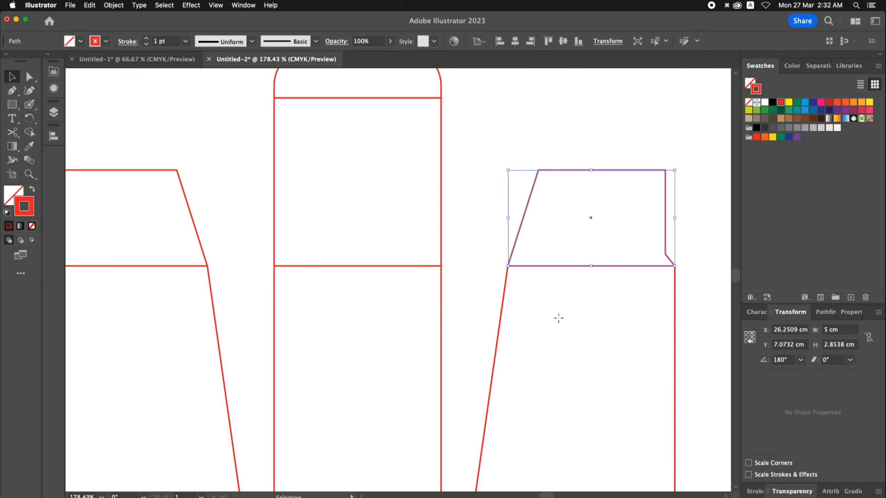
left_click(559, 319)
Examine the whole box layout on the artboard.
key("super+minus")
key("super+minus")
key("super+minus")
scroll(302, 210, "left", 3)
key("super+space")
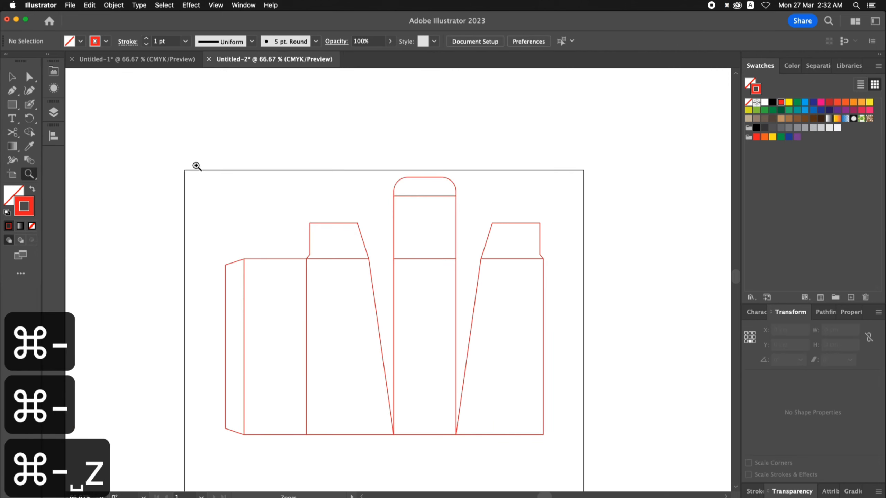
left_click_drag(600, 462, 615, 474)
key("v")
key("space")
left_click_drag(379, 255, 382, 259)
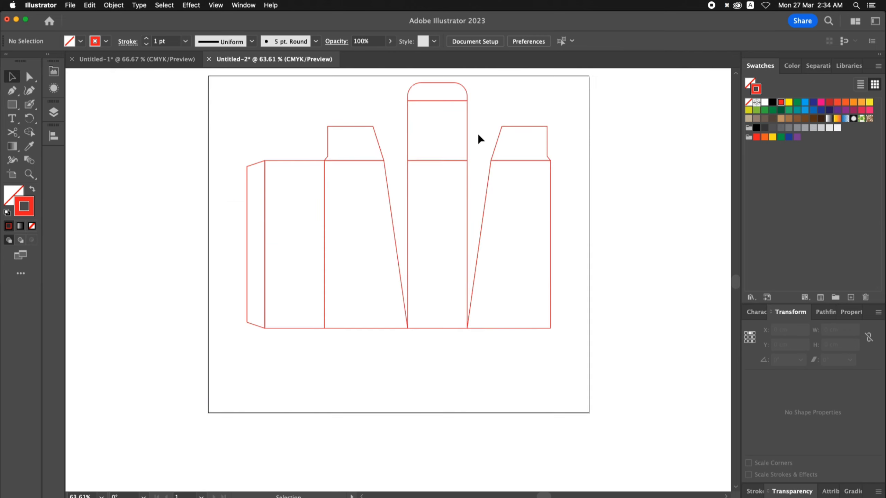
Duplicate the tall centre panel directly below itself, aligned to its bottom edge.
key("z")
key("v")
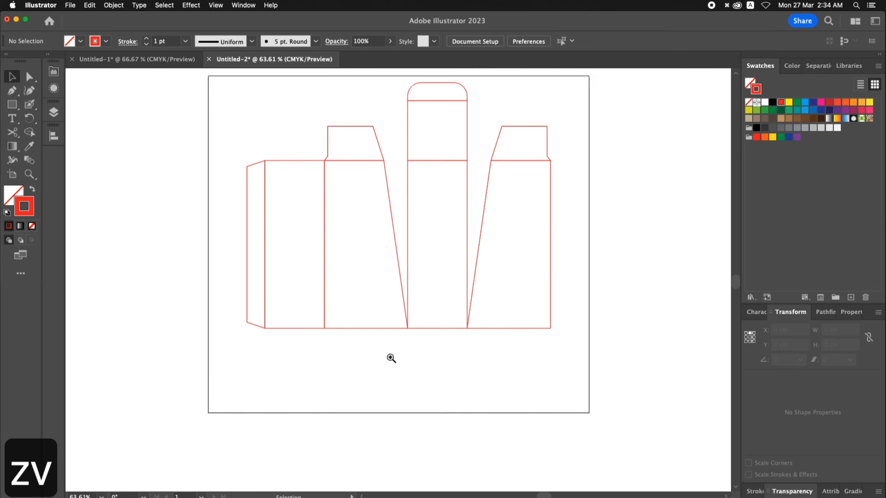
left_click_drag(407, 174, 412, 338)
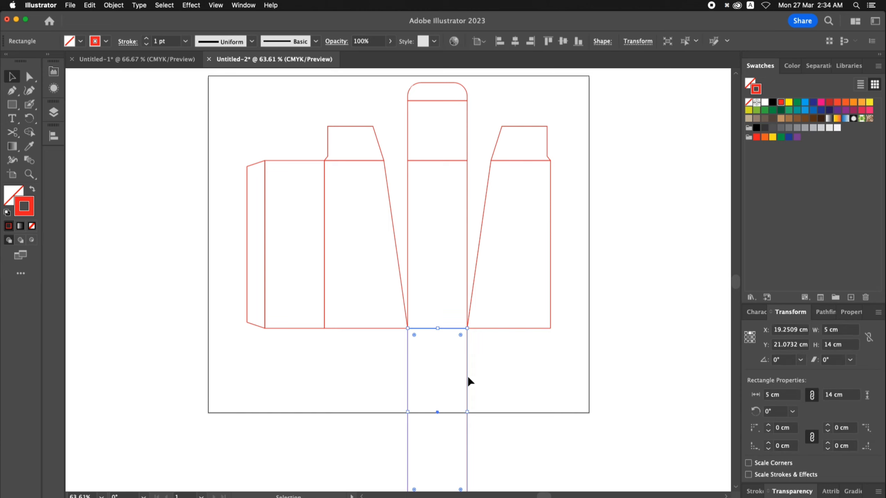
left_click(500, 388)
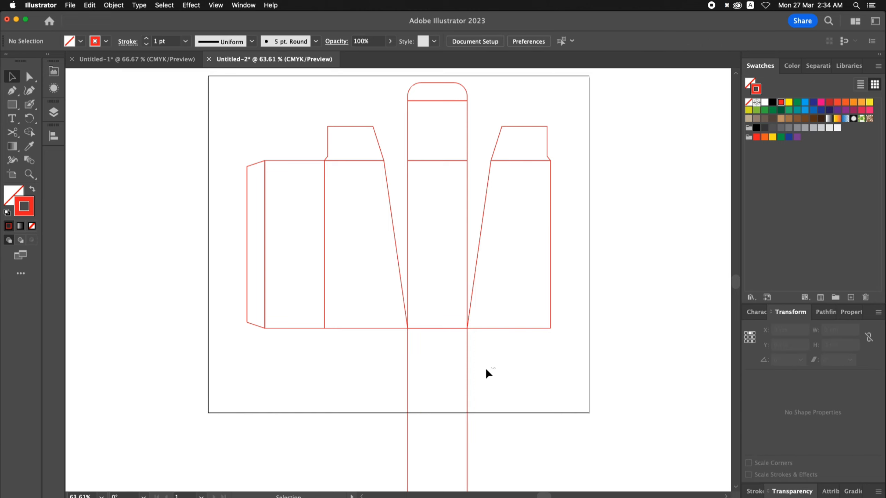
Set the height of the copied panel below the centre panel to 7 cm, keeping its top edge fixed.
left_click_drag(485, 368, 440, 358)
left_click_drag(361, 347, 357, 308)
left_click_drag(844, 332, 739, 335)
left_click(656, 322)
left_click_drag(501, 354, 443, 353)
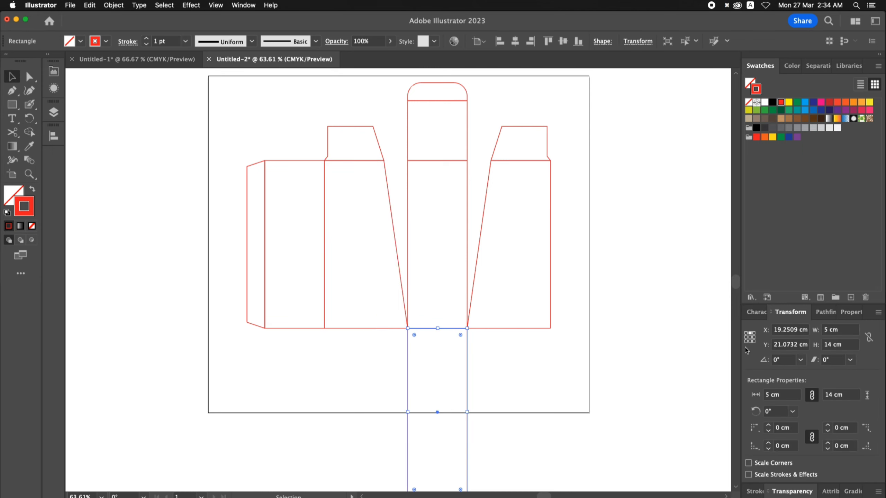
left_click(834, 343)
type("7")
key("Return")
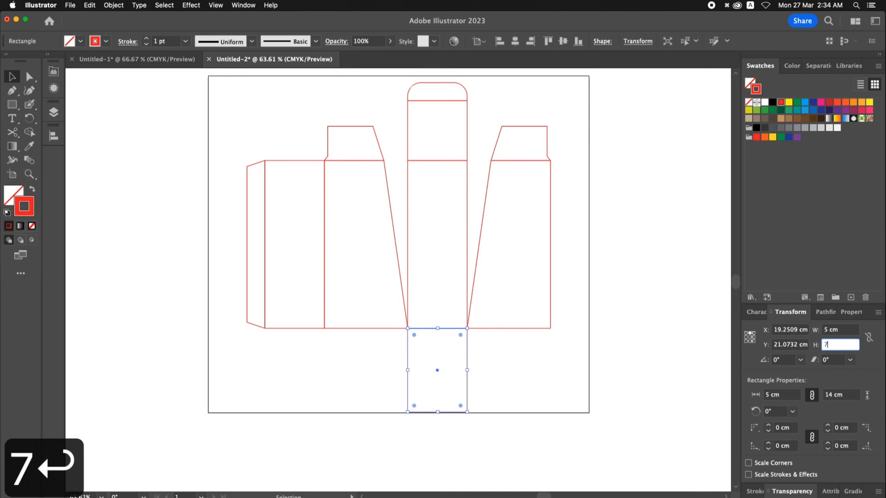
left_click(567, 382)
Extend the artboard's bottom edge downwards to make room below the new bottom panel.
key("shift+o")
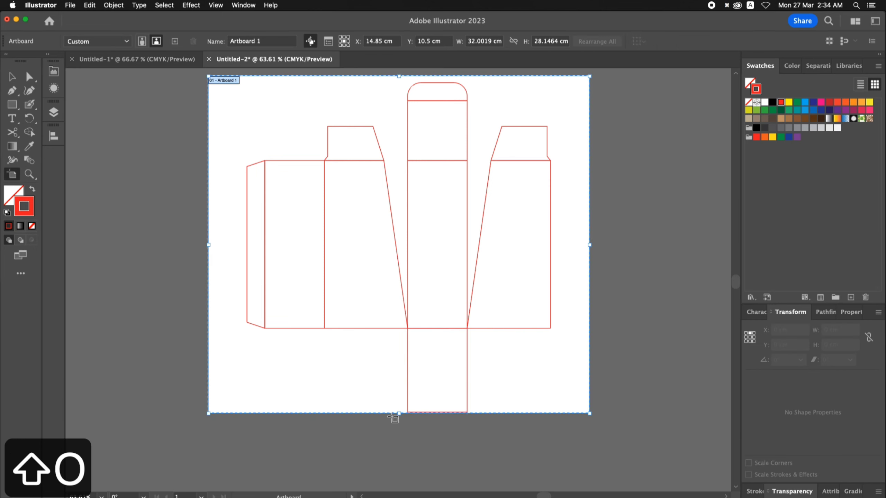
left_click_drag(399, 413, 399, 476)
key("v")
Duplicate the bottom panel directly below itself and set the copy's height to 1.5 cm for a tuck flap.
key("z")
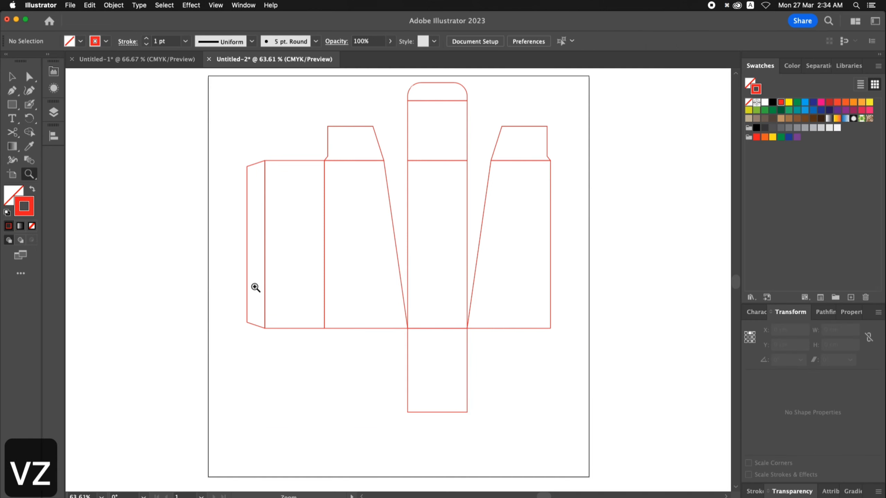
left_click(255, 289)
key("v")
left_click_drag(494, 204, 495, 358)
left_click(835, 345)
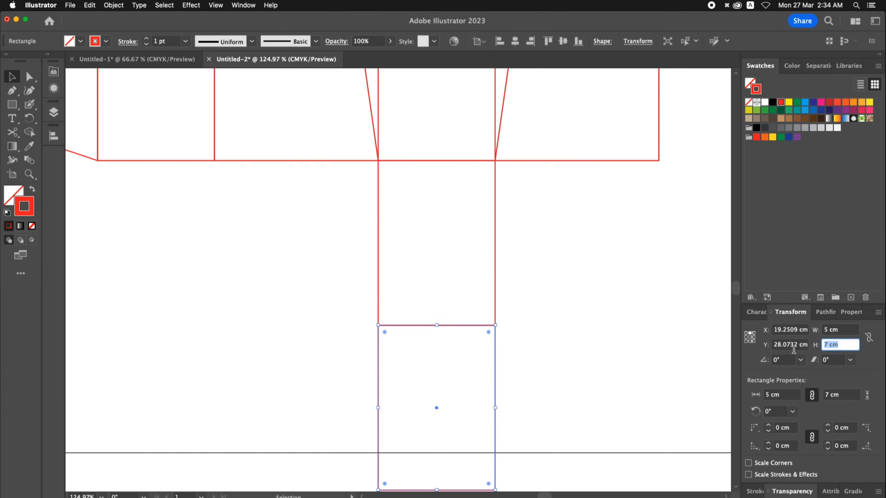
type("1.5")
key("Return")
Round the two lower corners of the bottom tuck flap to a radius of about 1.11 cm.
key("a")
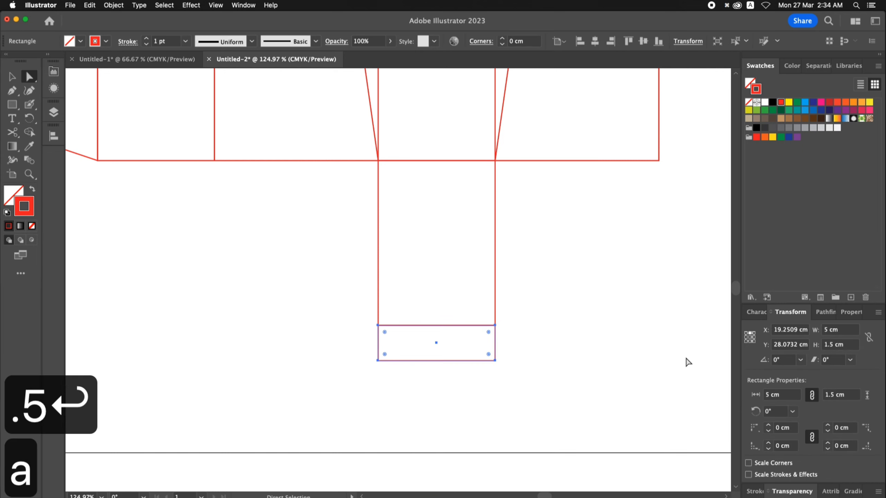
left_click_drag(350, 354, 469, 339)
left_click(527, 259)
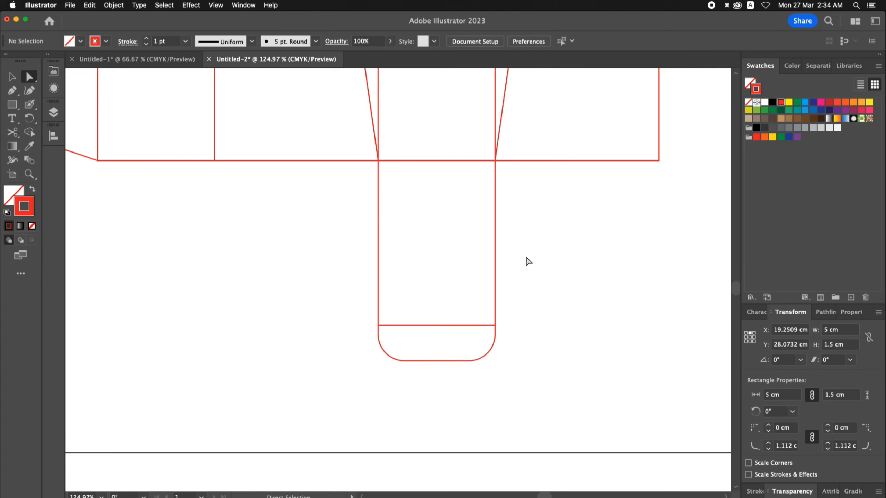
key("v")
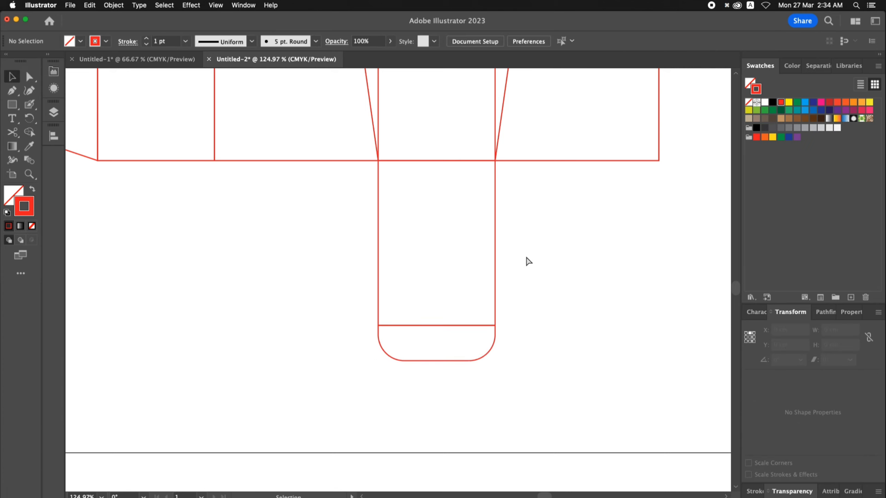
Duplicate the top left dust flap straight down to just below the left slanted panel.
left_click_drag(530, 228, 530, 284)
key("super+minus")
key("super+minus")
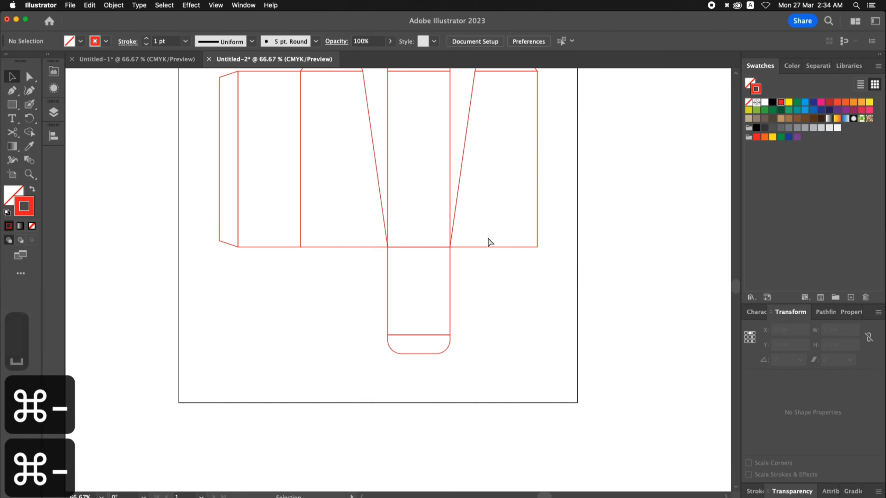
left_click_drag(365, 96, 366, 143)
key("v")
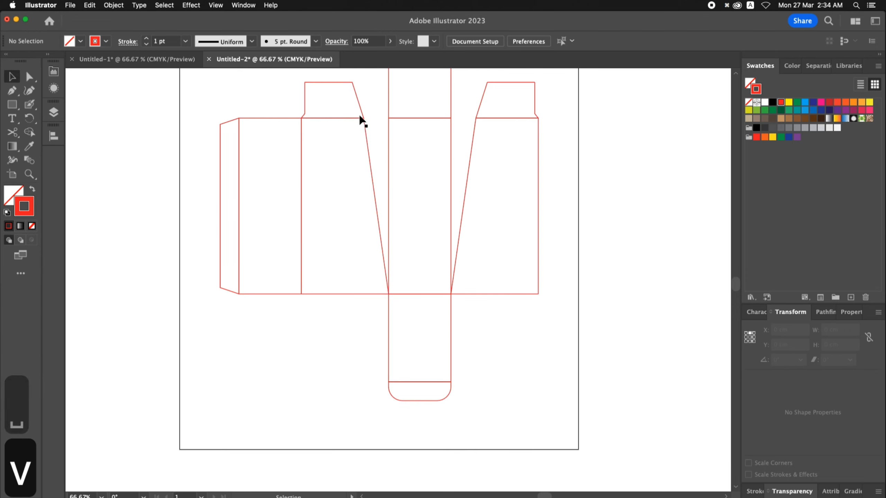
left_click_drag(341, 88, 346, 308)
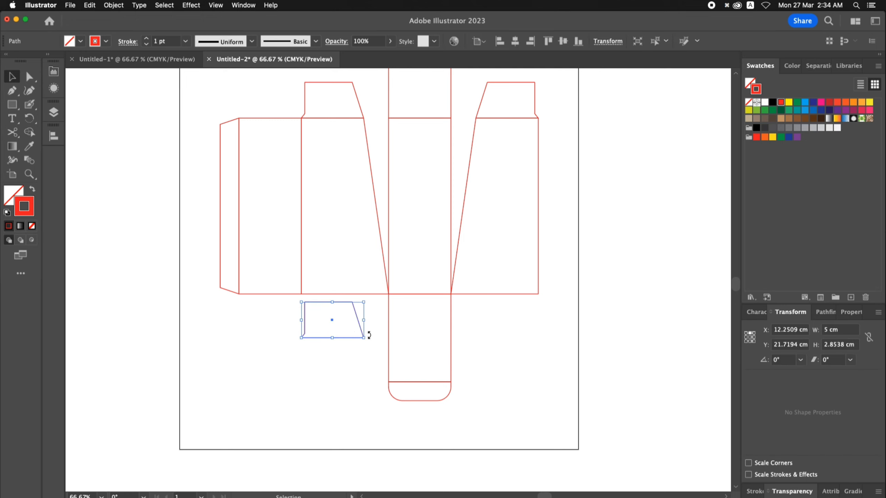
Reflect the copied dust flap below the left slanted panel across a horizontal axis.
key("z")
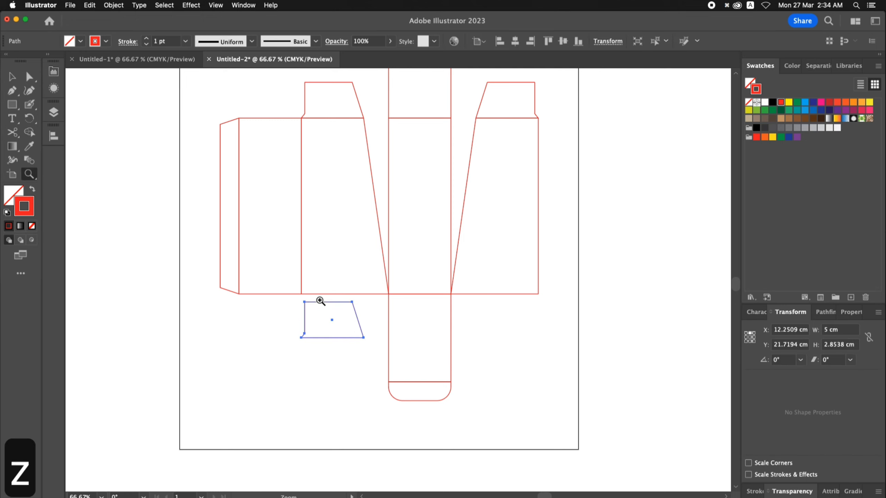
left_click_drag(310, 336, 488, 391)
key("v")
right_click(342, 280)
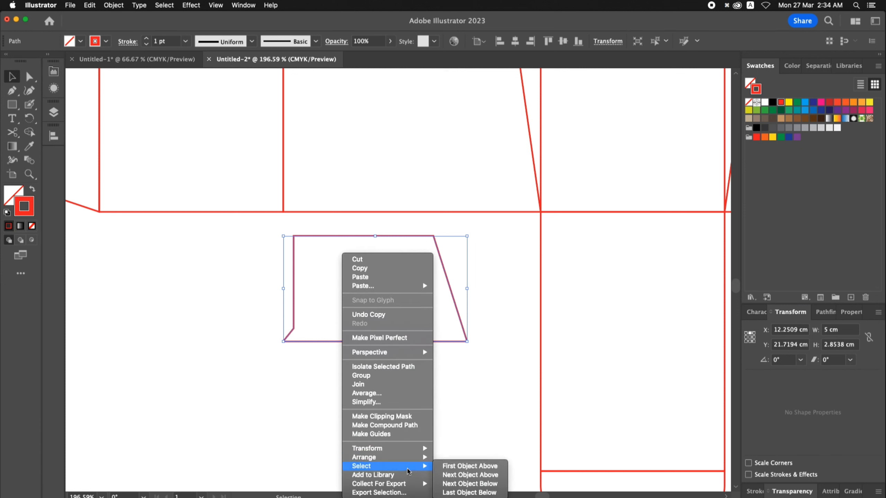
mouse_move(405, 453)
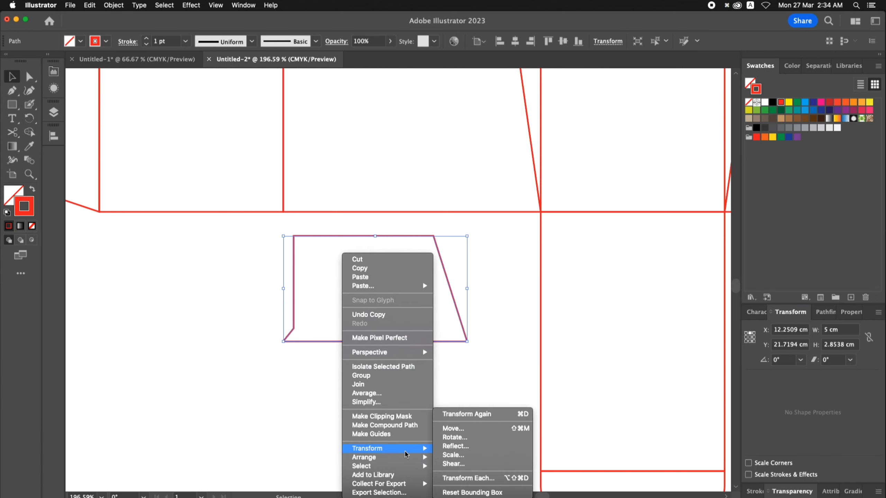
left_click(454, 446)
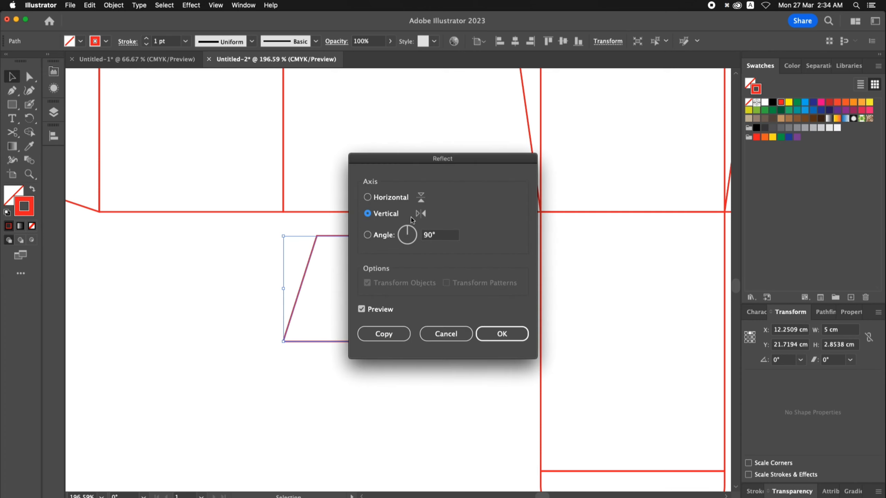
left_click(374, 199)
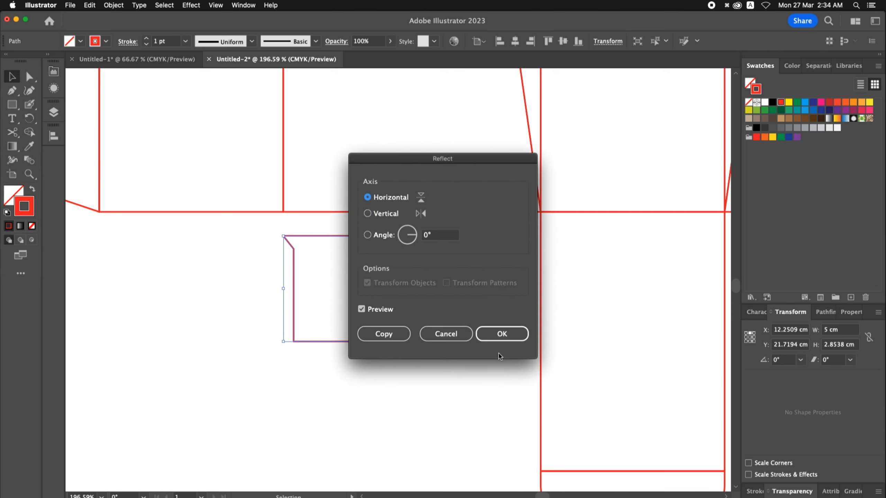
left_click(499, 333)
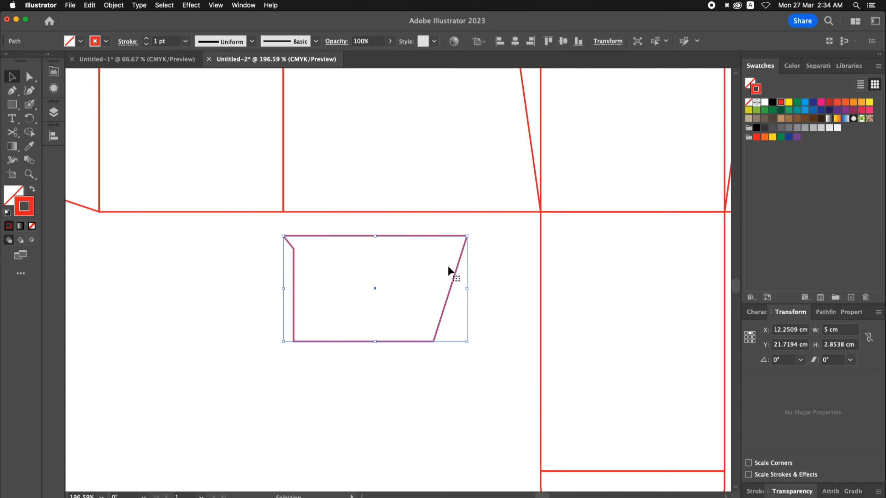
Attach the flap to the left slanted panel's bottom edge and widen it rightwards to the panel's full 7 cm width.
left_click_drag(392, 237, 391, 213)
left_click_drag(376, 182, 508, 317)
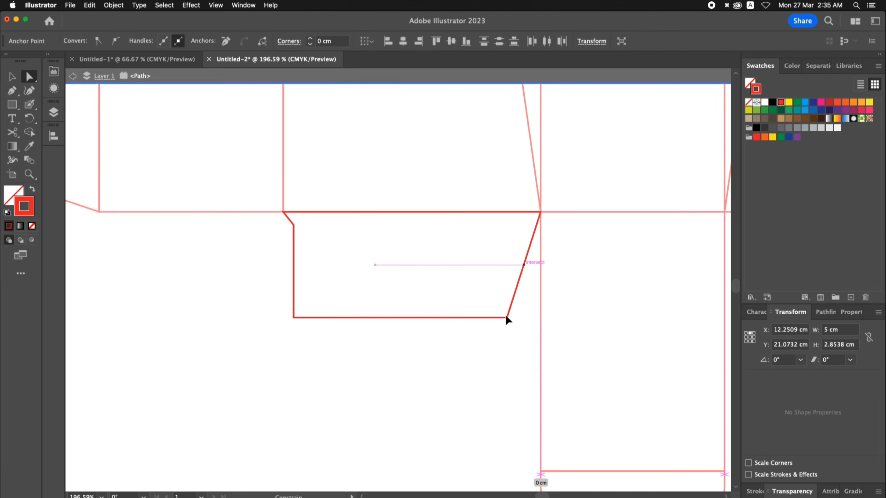
key("v")
double_click(472, 342)
Duplicate the widened bottom dust flap onto the bottom edge of the right slanted panel.
key("super+minus")
key("super+minus")
key("super+minus")
key("super+minus")
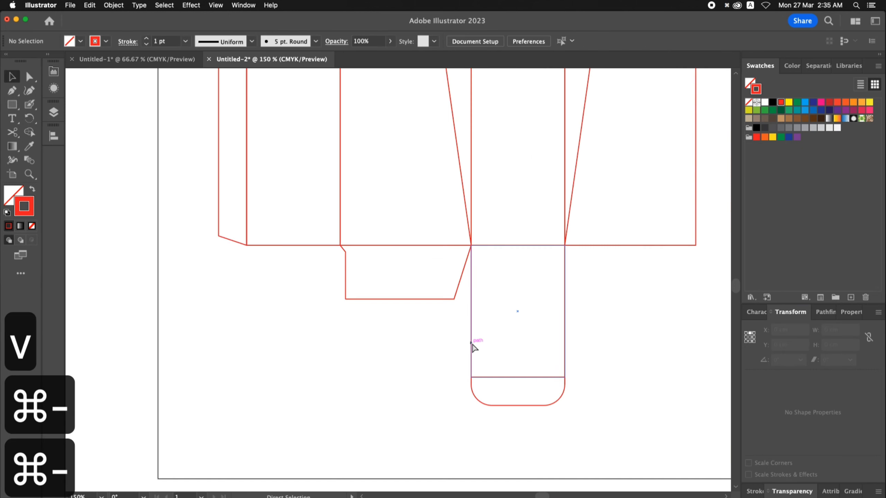
left_click_drag(385, 291, 501, 288)
Reflect the right bottom dust flap across a vertical axis so that it mirrors the left one.
key("z")
left_click_drag(350, 244, 625, 343)
key("v")
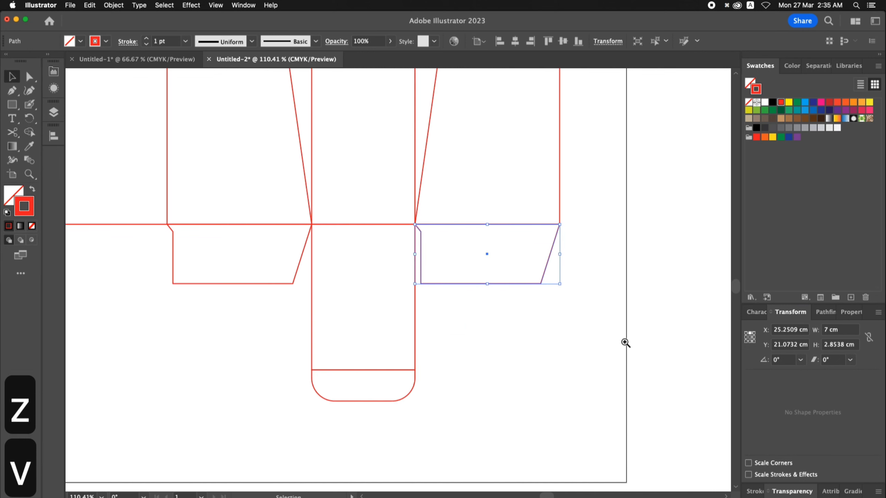
right_click(452, 249)
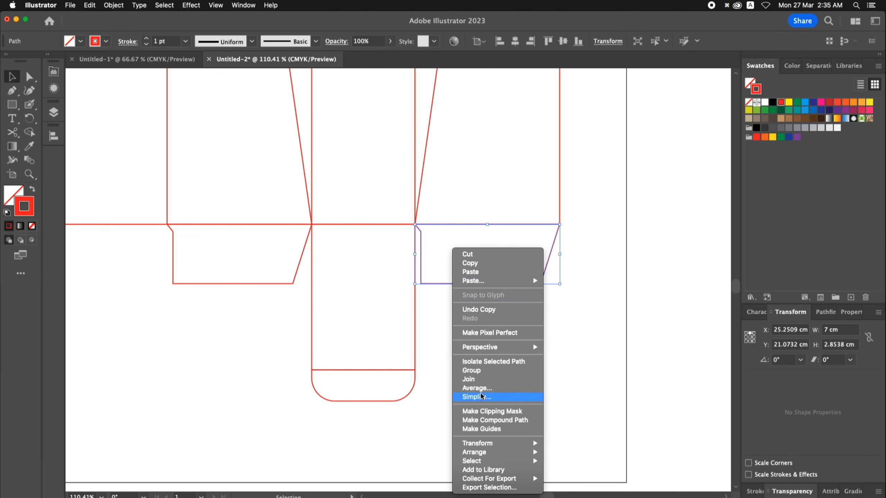
mouse_move(479, 443)
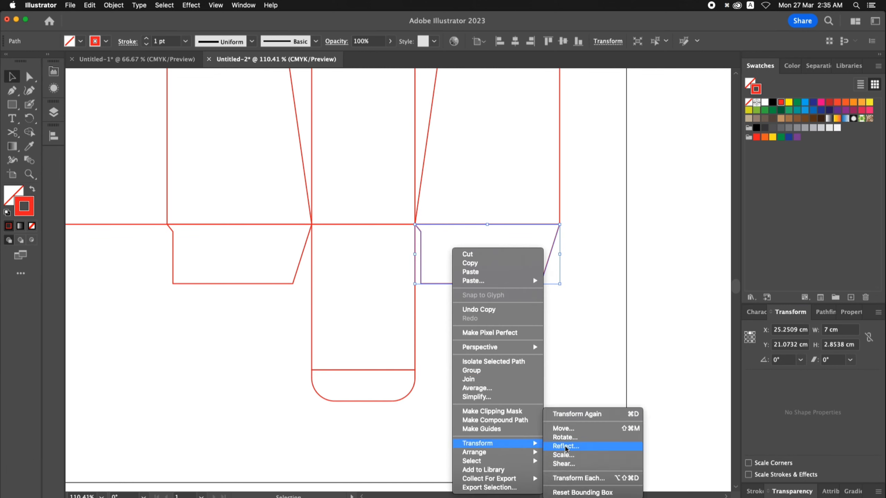
left_click(567, 448)
left_click(367, 214)
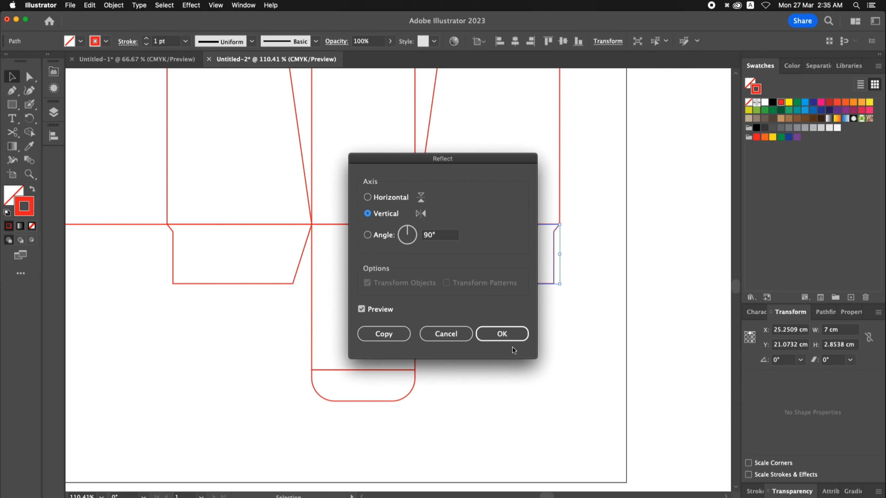
left_click(502, 334)
left_click(532, 336)
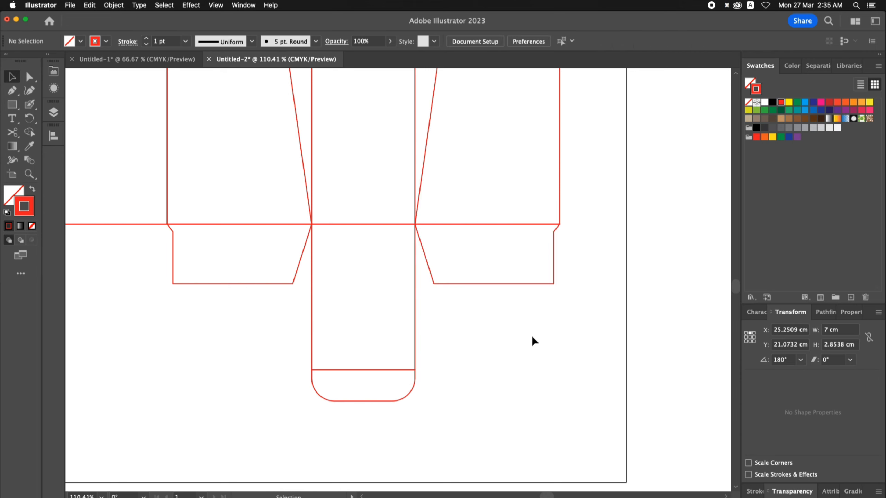
Move the top lid together with its rounded tuck flap straight up, leaving a gap above the centre panel.
key("super+0")
key("super+minus")
key("z")
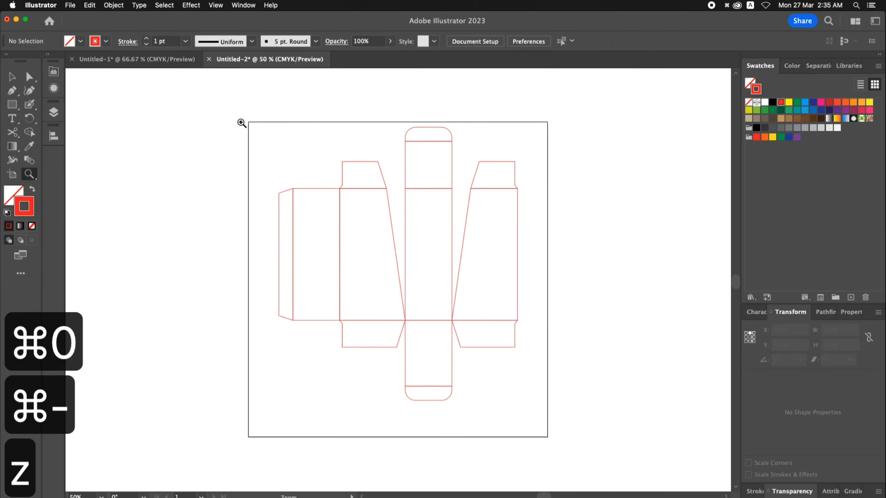
left_click_drag(249, 129, 560, 372)
key("v")
key("space")
left_click_drag(492, 131, 491, 146)
key("v")
key("space")
left_click_drag(488, 91, 487, 117)
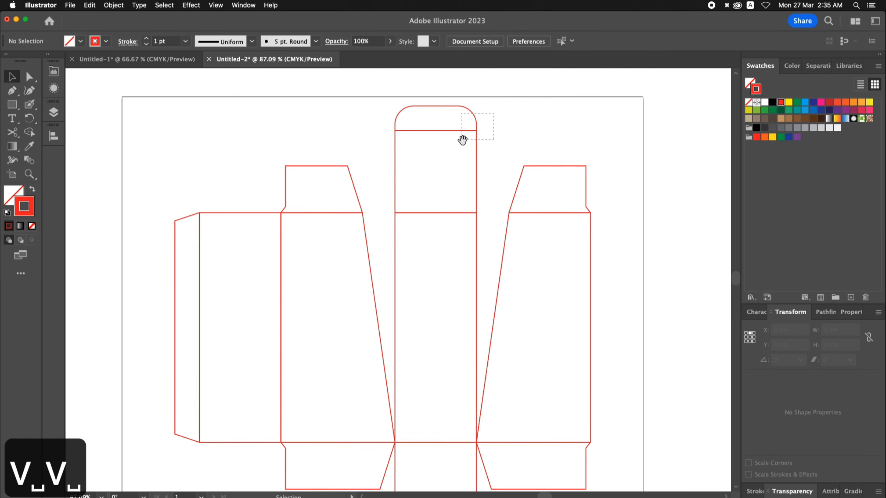
left_click(477, 160)
left_click_drag(478, 183, 475, 138)
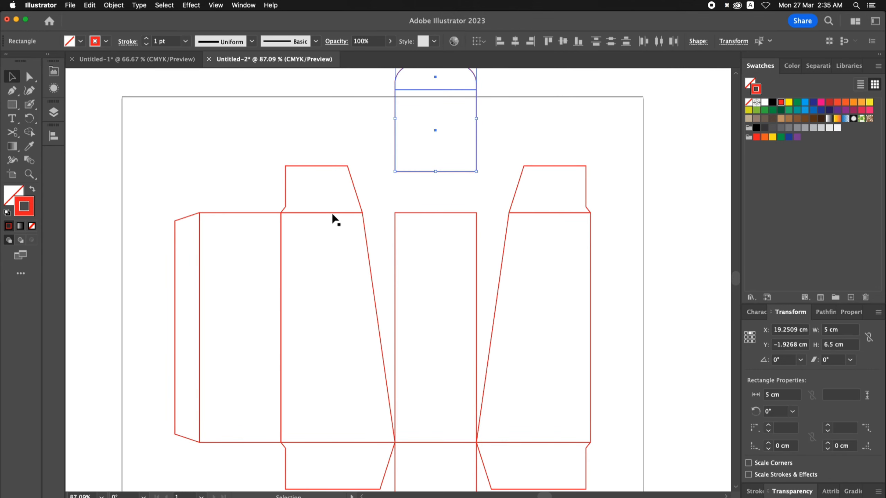
scroll(385, 157, "down", 3)
left_click(386, 149)
Rotate the left panels with glue and dust flaps about the centre panel's lower-left corner until the slanted edge meets the centre panel's side.
key("super+minus")
key("super+minus")
key("super+minus")
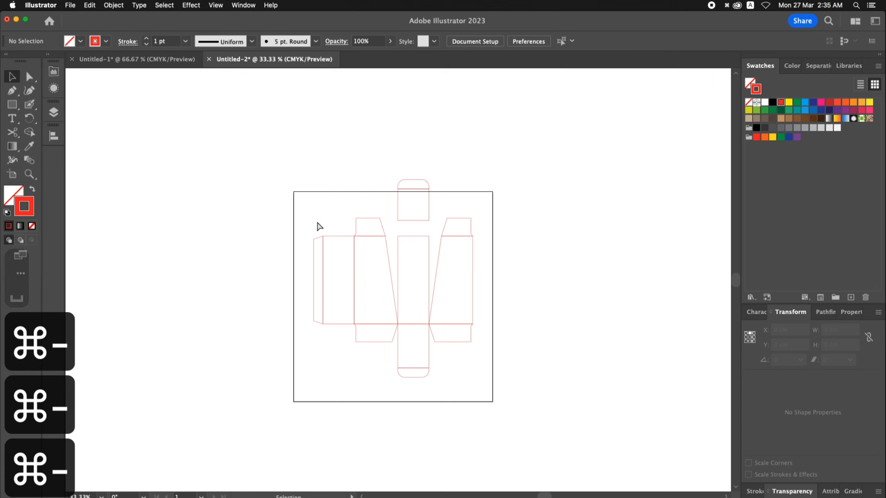
key("z")
left_click_drag(260, 177, 542, 440)
key("v")
left_click_drag(378, 381, 380, 388)
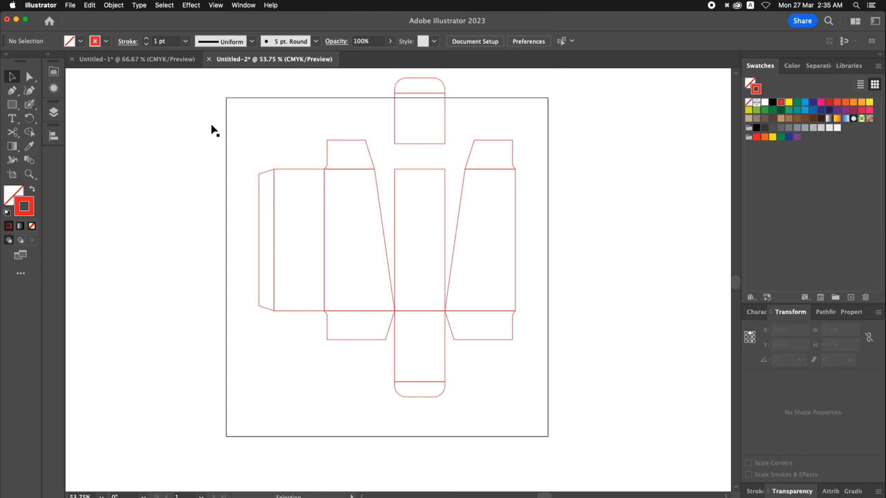
left_click_drag(209, 119, 356, 364)
key("z")
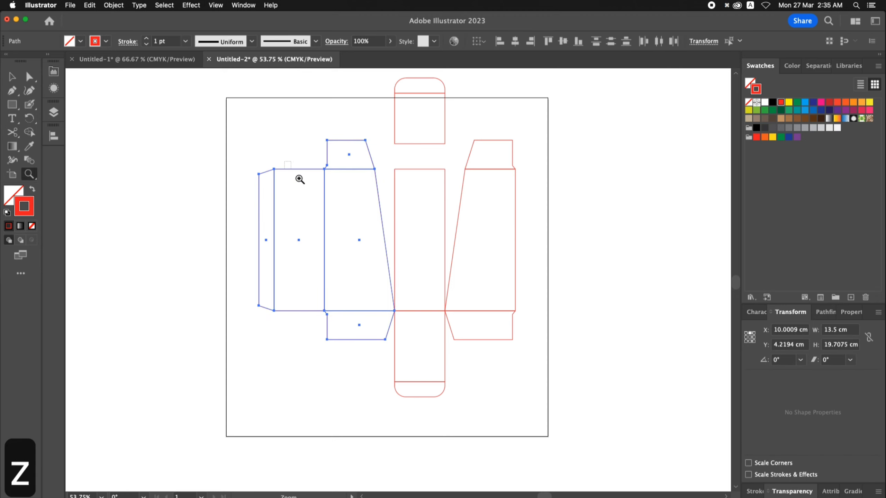
left_click_drag(297, 164, 488, 375)
key("v")
key("space")
left_click_drag(437, 325, 415, 350)
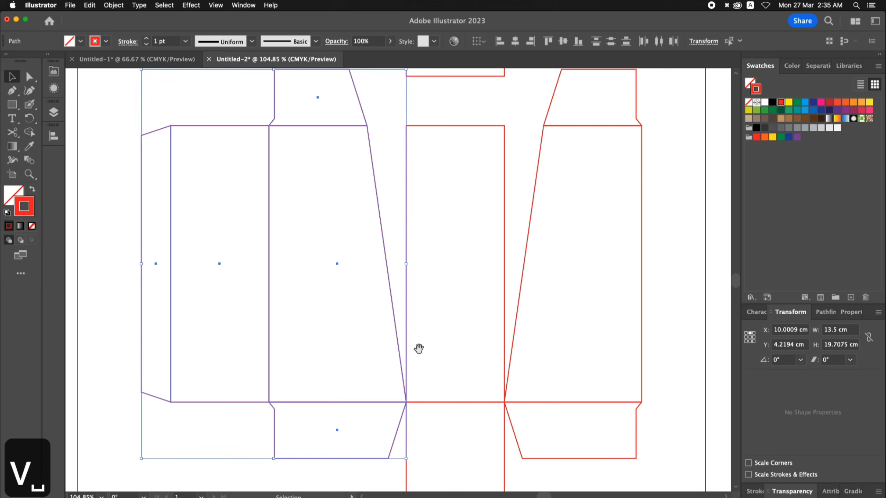
key("r")
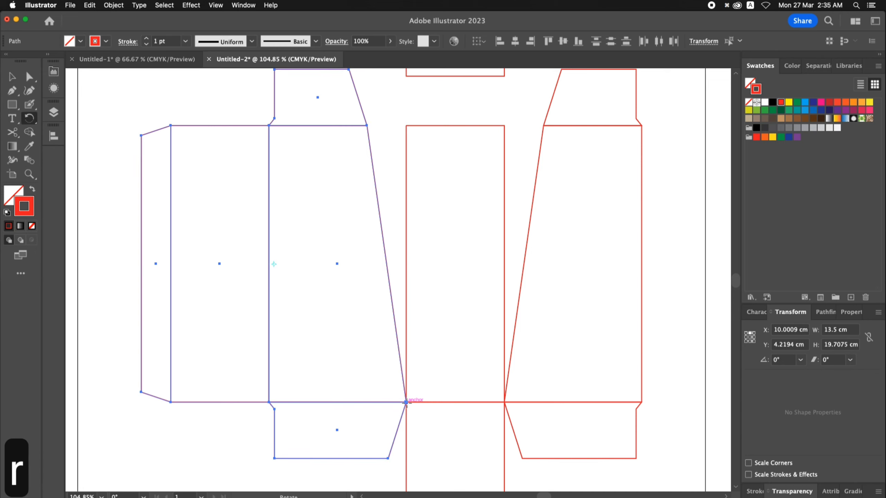
key("z")
left_click_drag(307, 99, 476, 211)
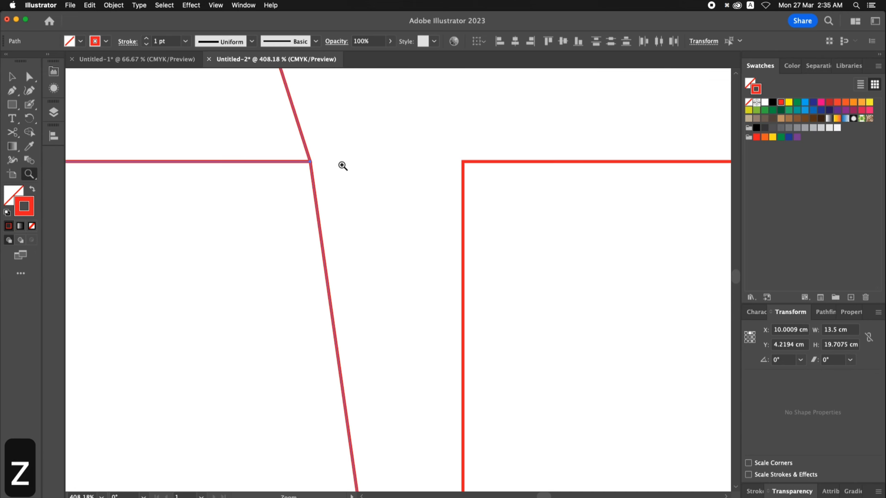
key("r")
left_click_drag(334, 156, 398, 204)
key("space")
key("v")
left_click_drag(467, 181, 468, 172)
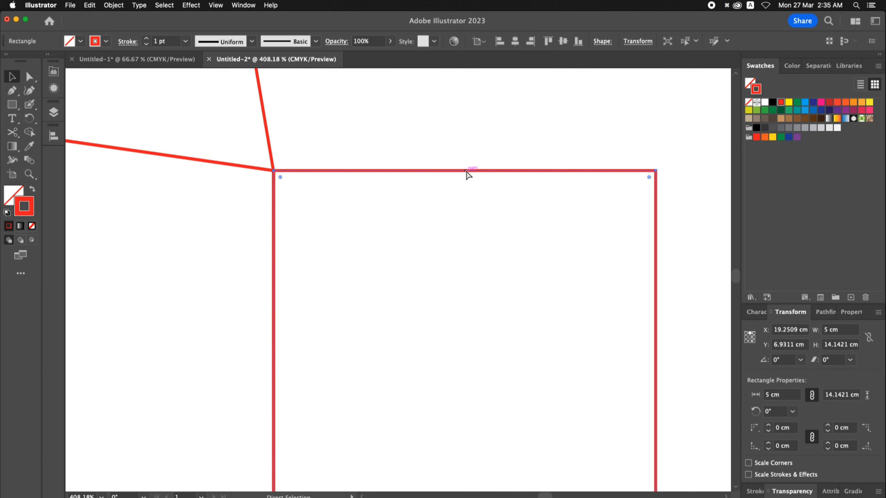
Rotate the right slanted panel and its dust flaps about the centre panel's lower-right corner until its slanted edge meets the centre panel's side.
key("super+0")
key("v")
left_click_drag(589, 119, 506, 367)
key("z")
left_click(490, 160)
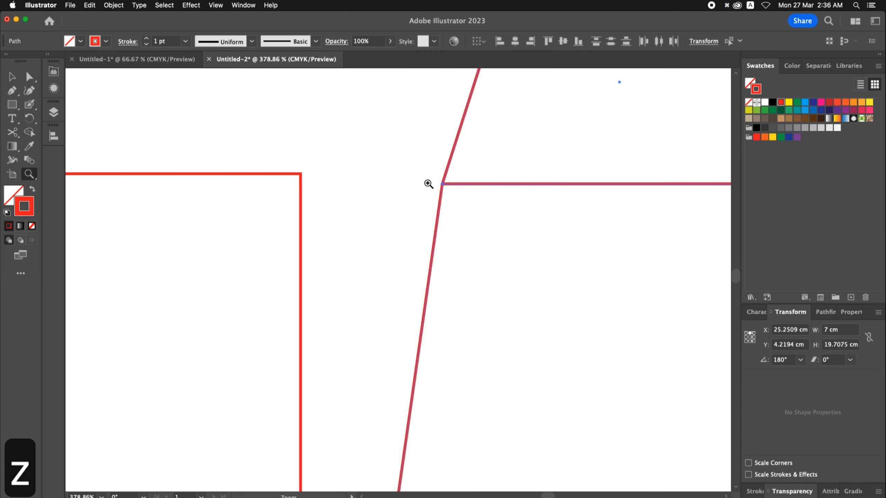
scroll(431, 214, "down", 10)
scroll(431, 213, "down", 5)
key("t")
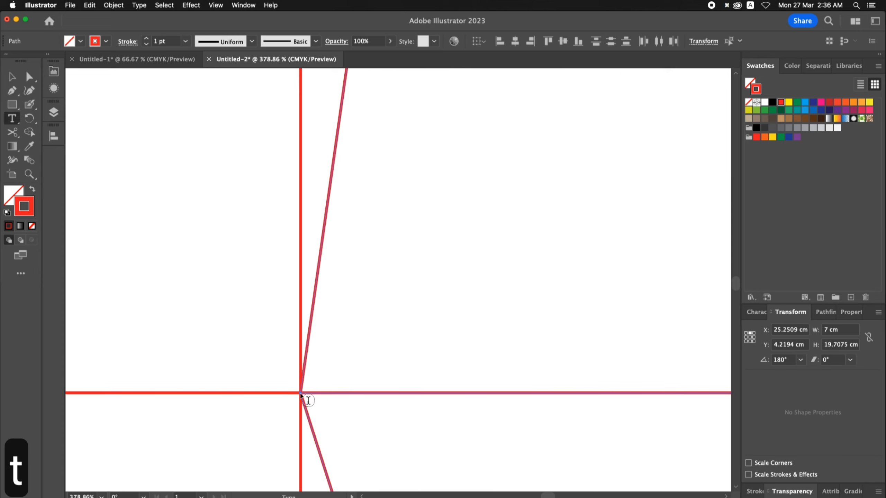
key("r")
scroll(298, 247, "up", 5)
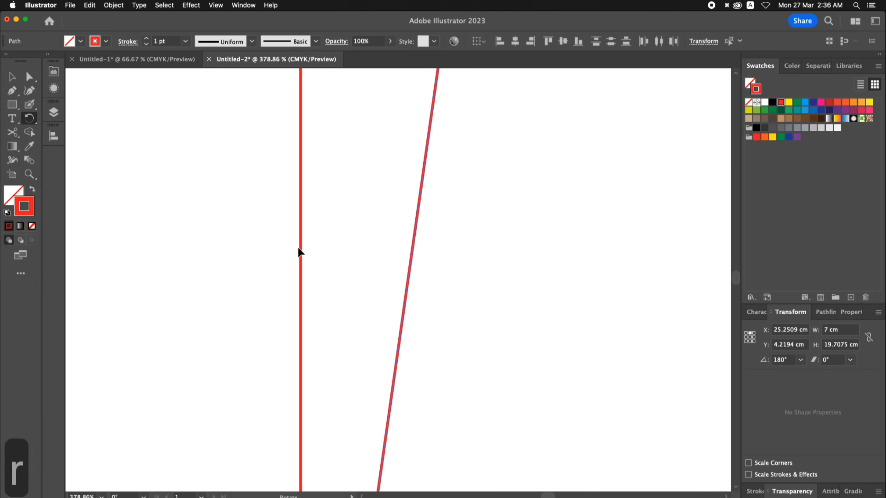
scroll(299, 249, "up", 5)
left_click_drag(403, 286, 256, 256)
key("v")
left_click(257, 255)
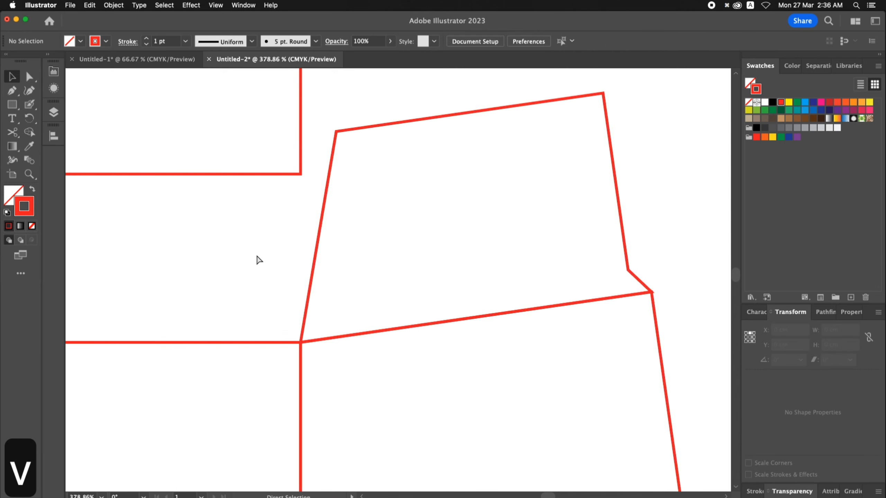
Move the top lid with its rounded tuck flap straight down onto the centre panel's top edge.
key("super+0")
key("space")
key("z")
left_click_drag(307, 114, 603, 307)
key("v")
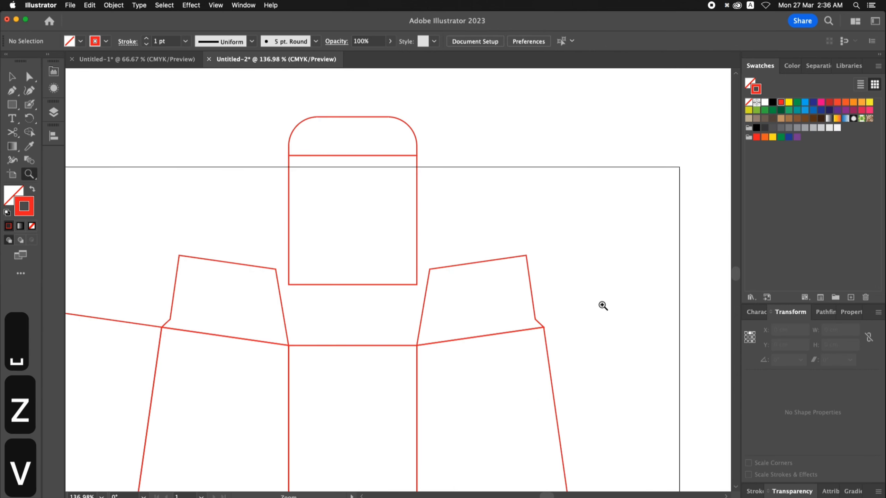
left_click(419, 188)
left_click_drag(417, 174, 414, 234)
left_click(485, 215)
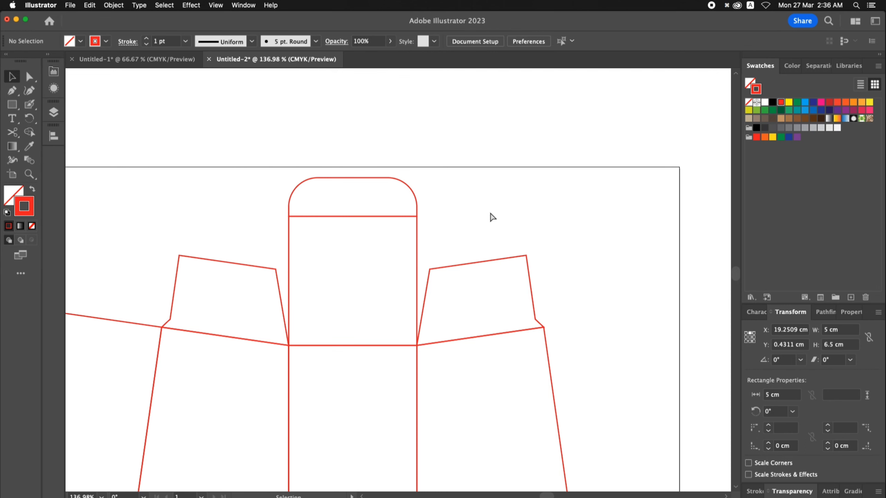
Group the whole dieline and centre it horizontally and vertically on the artboard.
key("super+0")
key("super+minus")
key("super+a")
key("super+g")
left_click(514, 40)
left_click(558, 43)
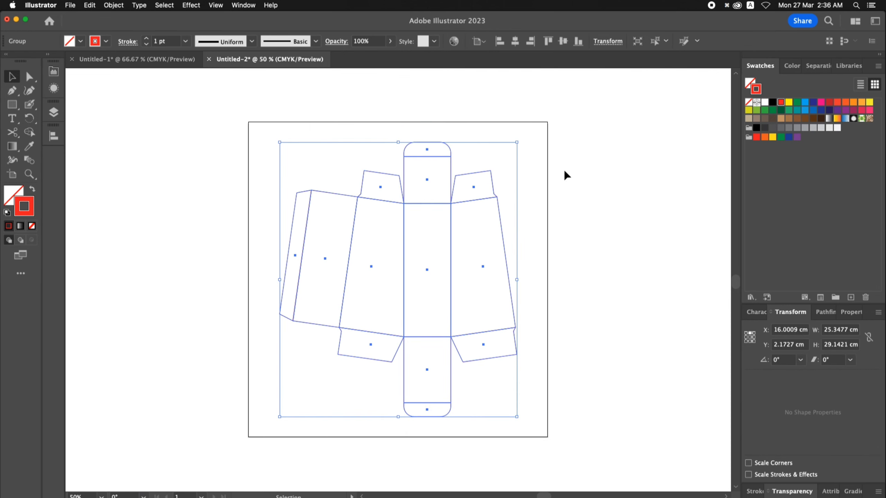
left_click(563, 174)
key("super+0")
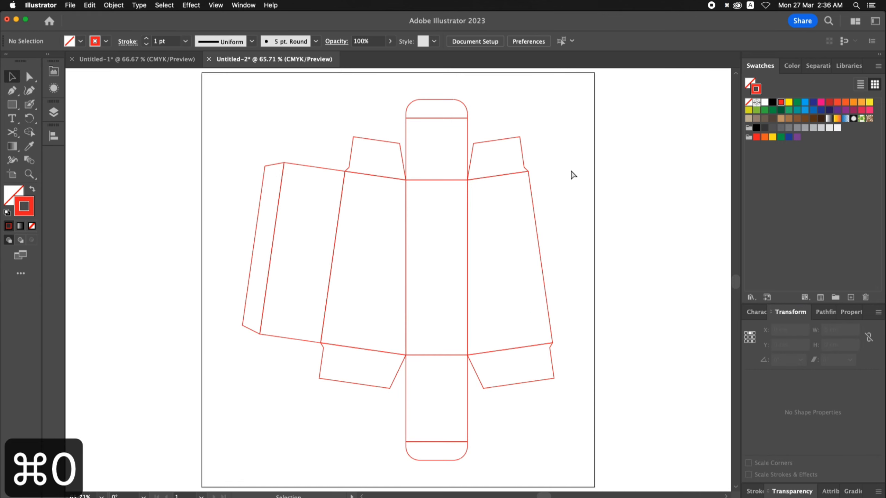
Apply the Pathfinder Outline operation to the dieline group and give the resulting lines a red stroke.
left_click(437, 180)
key("space")
left_click_drag(572, 176, 573, 179)
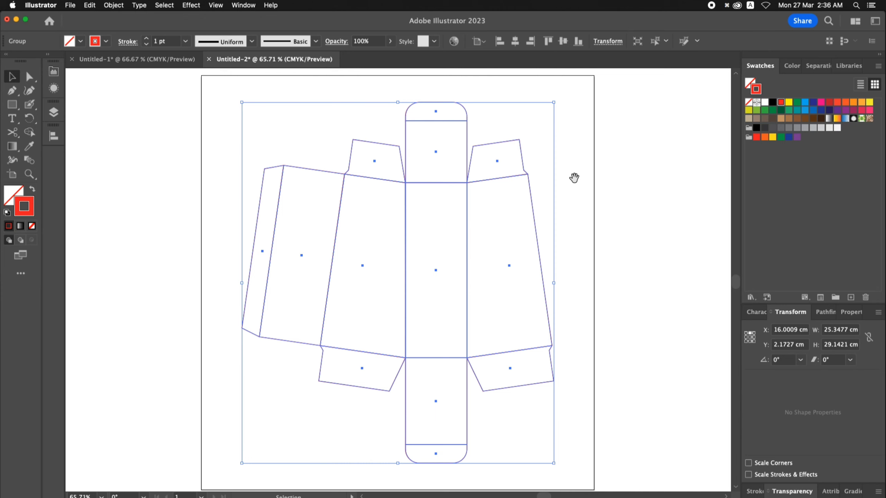
key("space")
left_click_drag(561, 175, 562, 180)
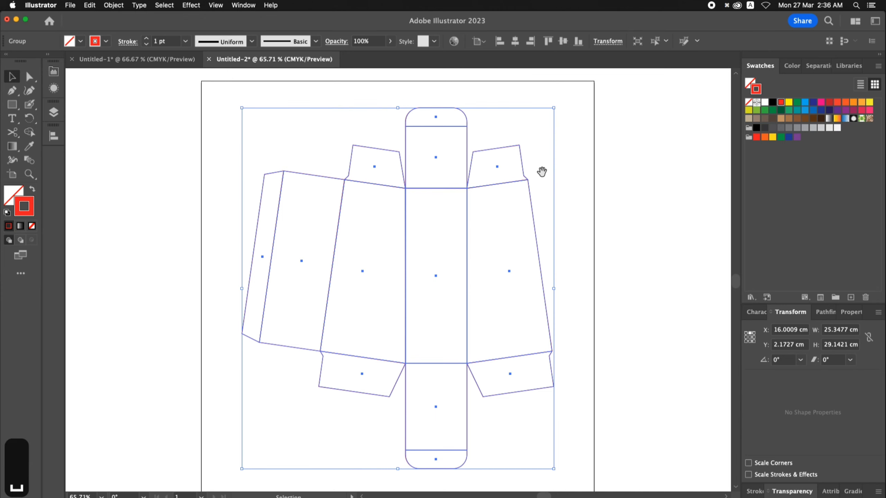
right_click(542, 171)
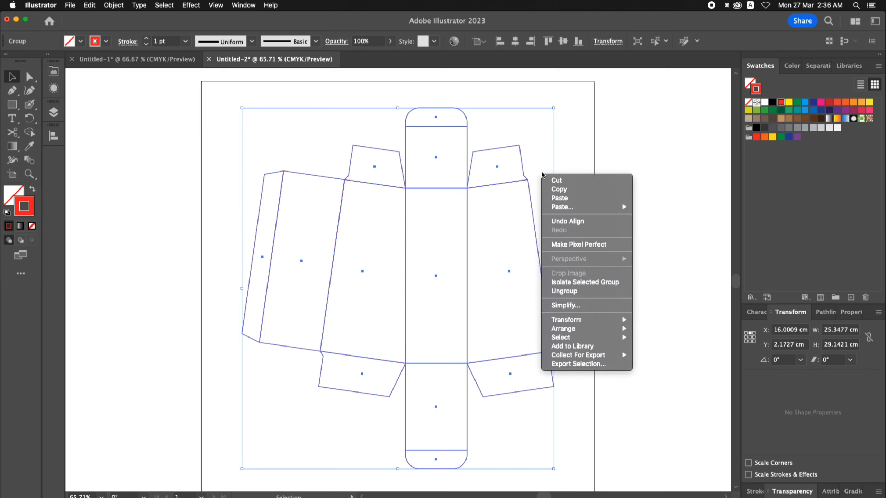
key("Escape")
left_click(833, 313)
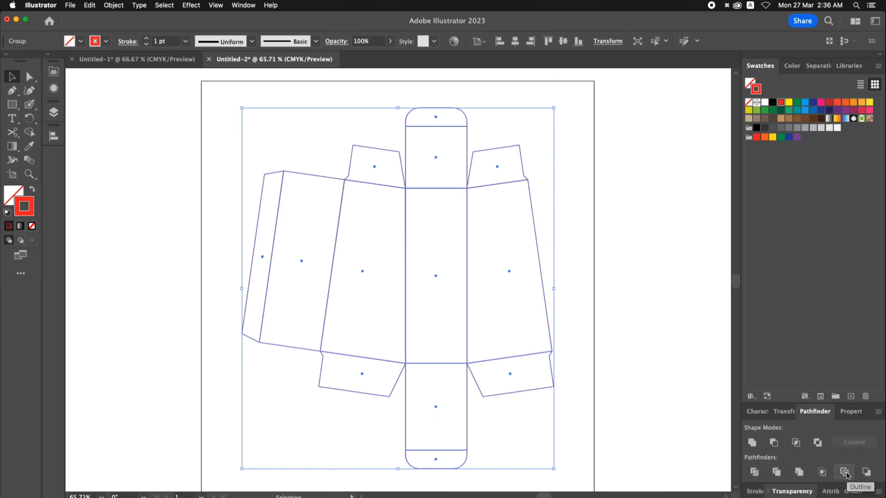
left_click(845, 473)
left_click(781, 102)
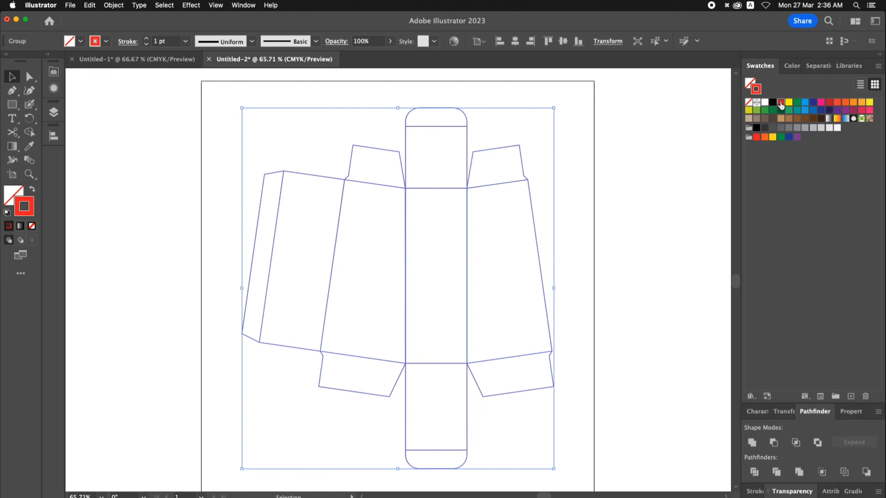
Ungroup the outlined dieline into separate line segments.
right_click(475, 193)
left_click(513, 314)
left_click(607, 236)
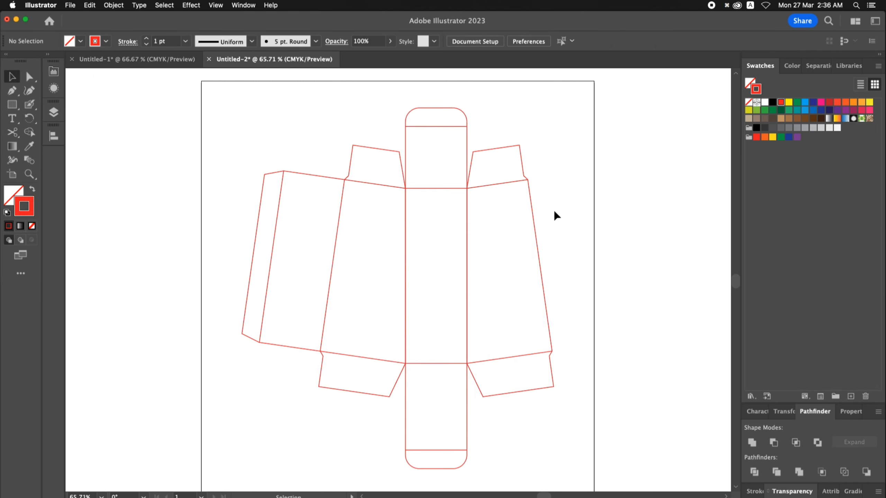
Colour all inner fold lines black: the glue flap, panel, dust flap, lid and tuck flap folds.
left_click(490, 185)
left_click(376, 185, "shift")
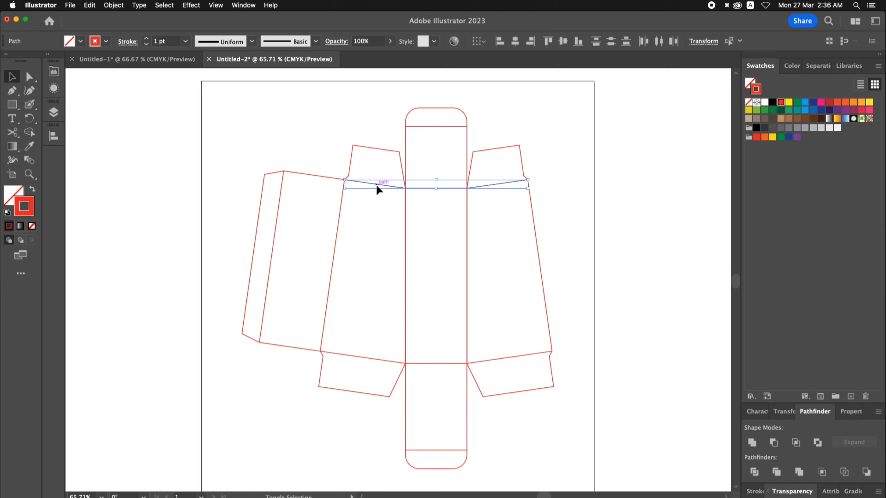
left_click(282, 192, "shift")
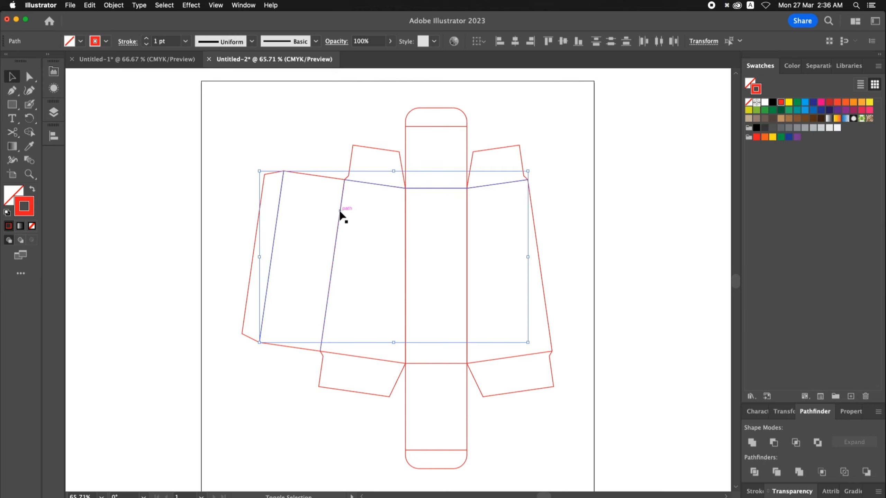
left_click(340, 211, "shift")
left_click(402, 220, "shift")
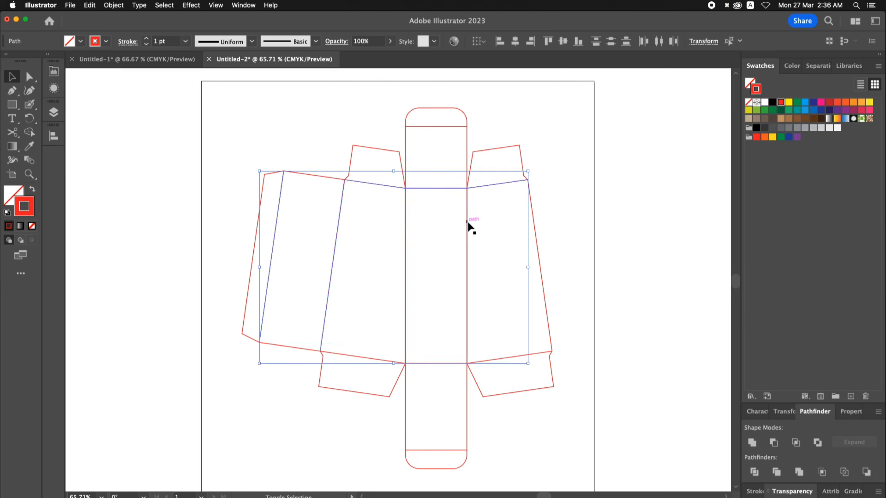
left_click(514, 356, "shift")
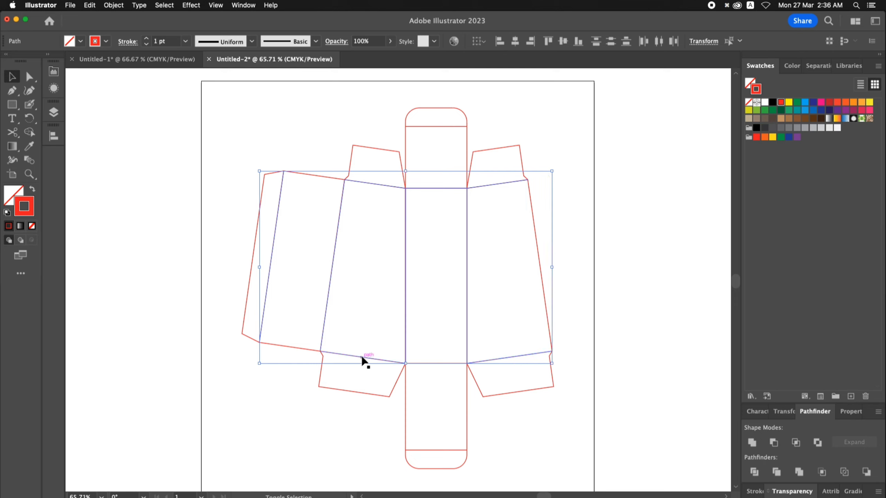
left_click(447, 451, "shift")
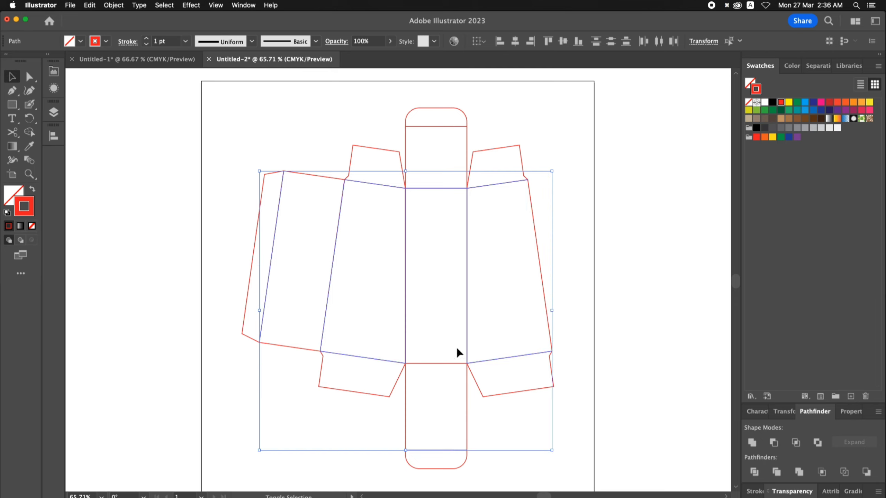
left_click(433, 126, "shift")
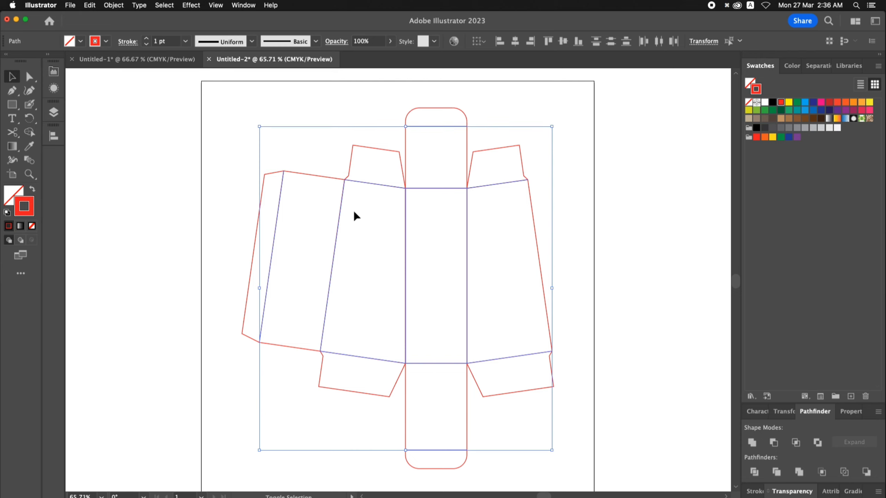
left_click(773, 105)
Delete the duplicate red lines beneath the centre panel's two side folds by hiding the black ones, and show all hidden lines again.
key("super+3")
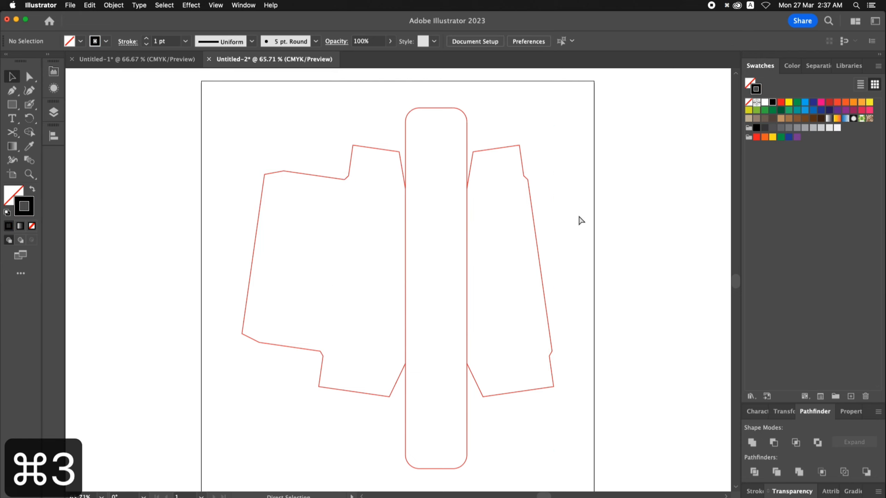
key("super+z")
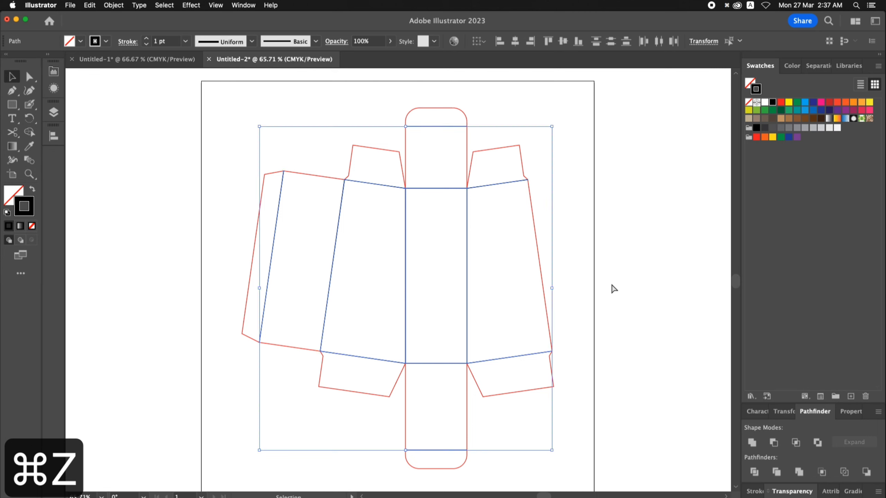
left_click(399, 236)
left_click(405, 239)
key("super+3")
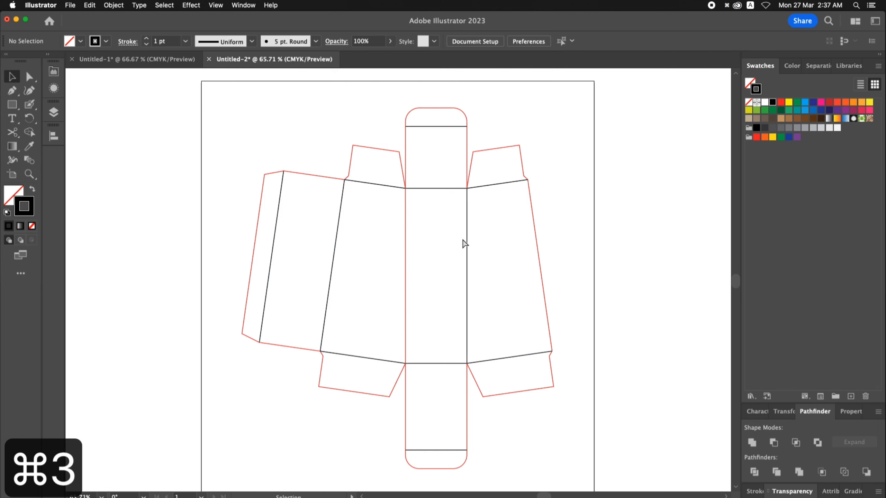
left_click(467, 240)
key("super+3")
left_click(467, 240)
key("BackSpace")
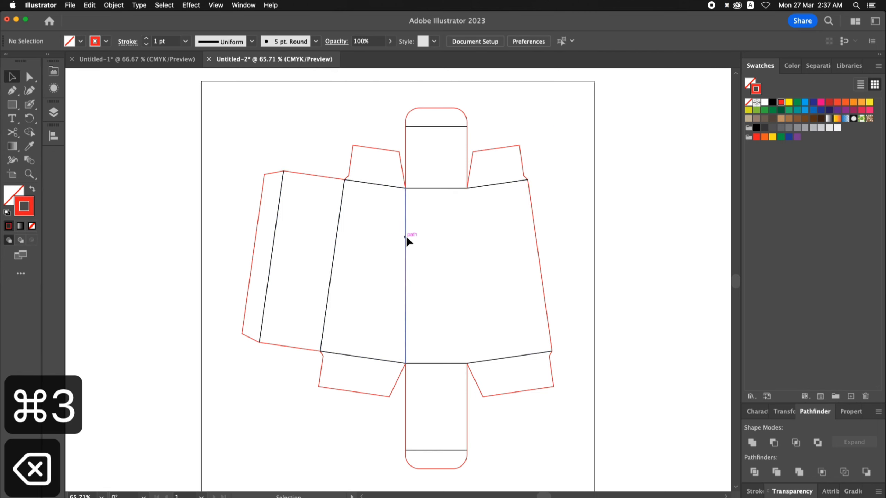
left_click(405, 239)
key("BackSpace")
key("super+alt+3")
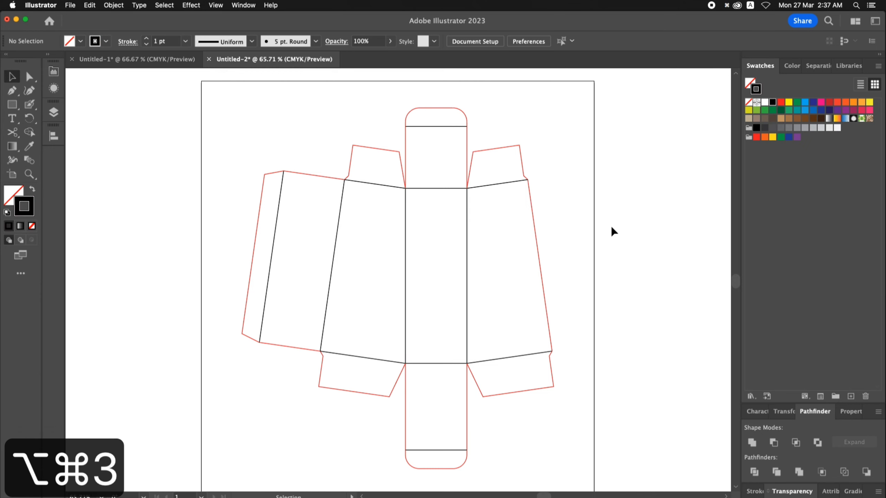
Temporarily hide the black fold lines to check the red cut outline, and bring them back.
key("super+3")
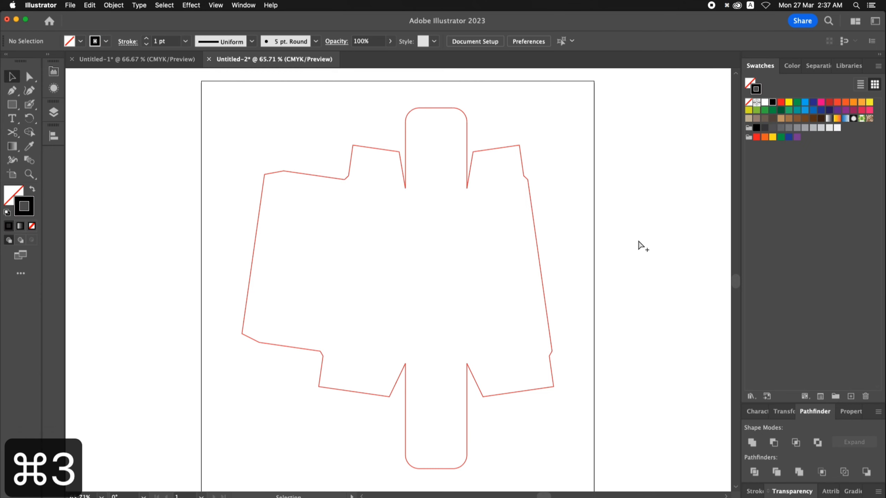
key("super+alt+3")
key("v")
left_click(639, 241)
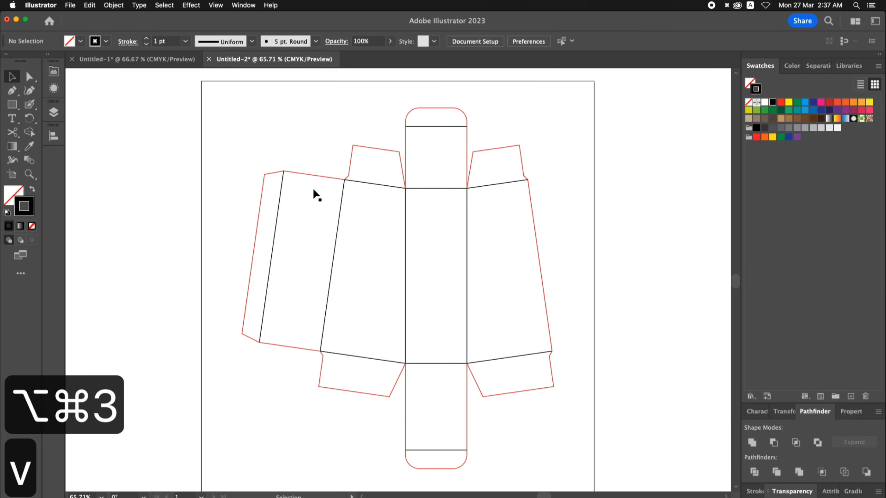
Group all red cut lines and black fold lines of the dieline and select the group.
left_click_drag(206, 84, 584, 464)
key("super+g")
left_click(626, 209)
left_click(494, 148)
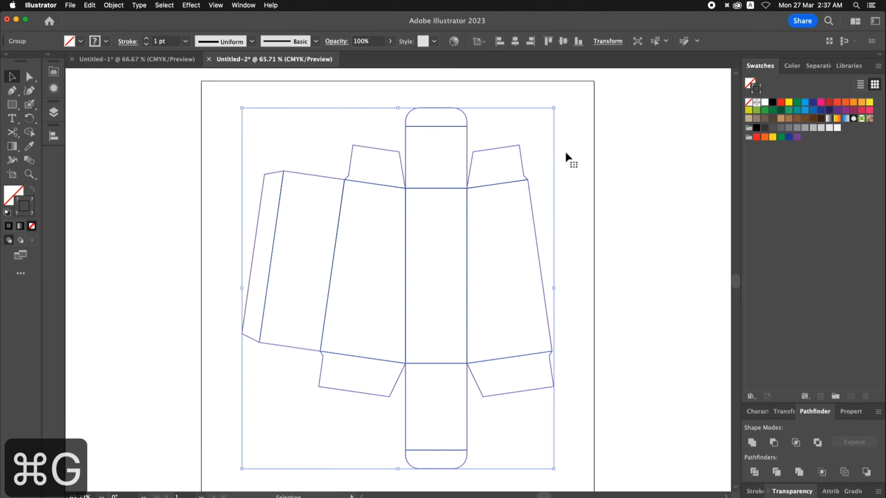
key("space")
left_click_drag(563, 151, 562, 149)
left_click(560, 150)
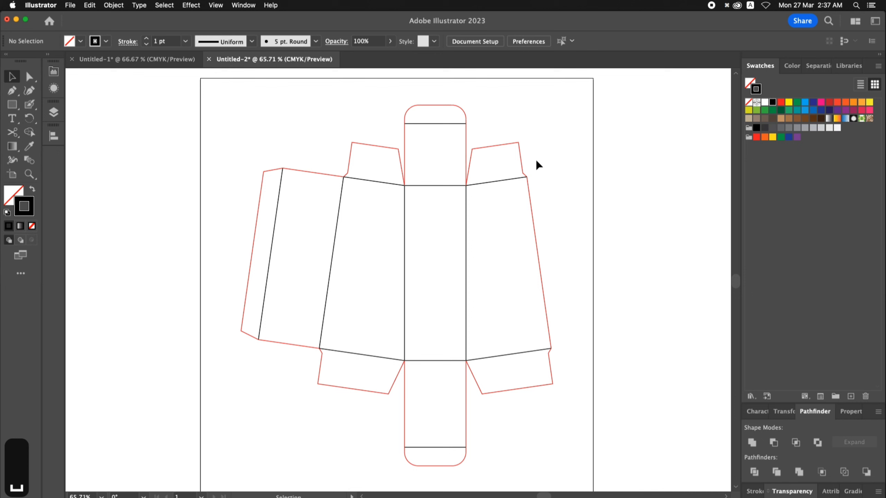
left_click(475, 150)
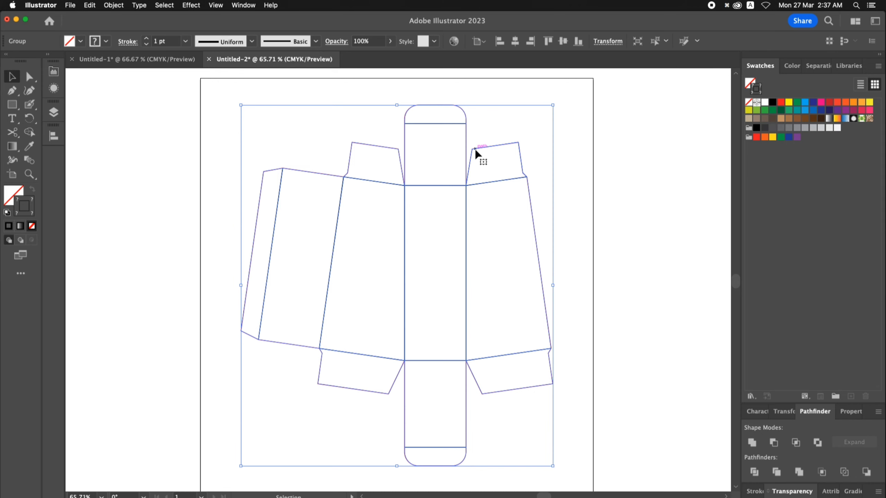
left_click(596, 168)
scroll(362, 179, "down", 1)
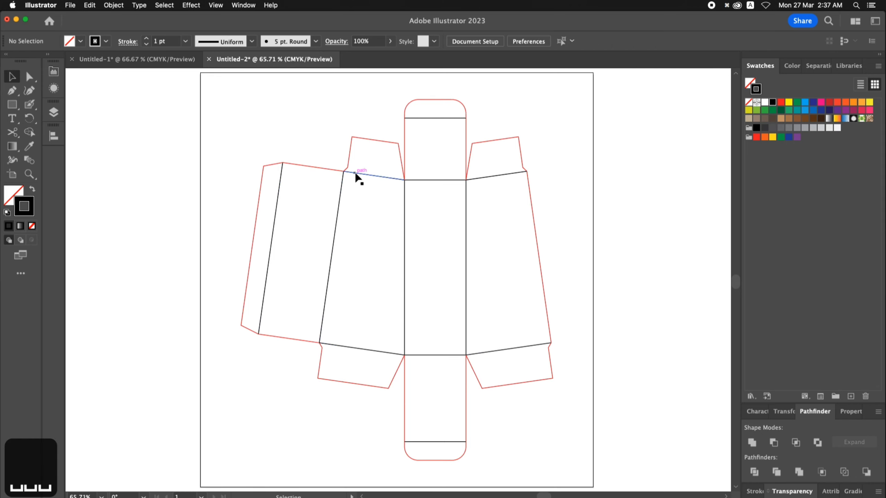
left_click_drag(368, 145, 366, 142)
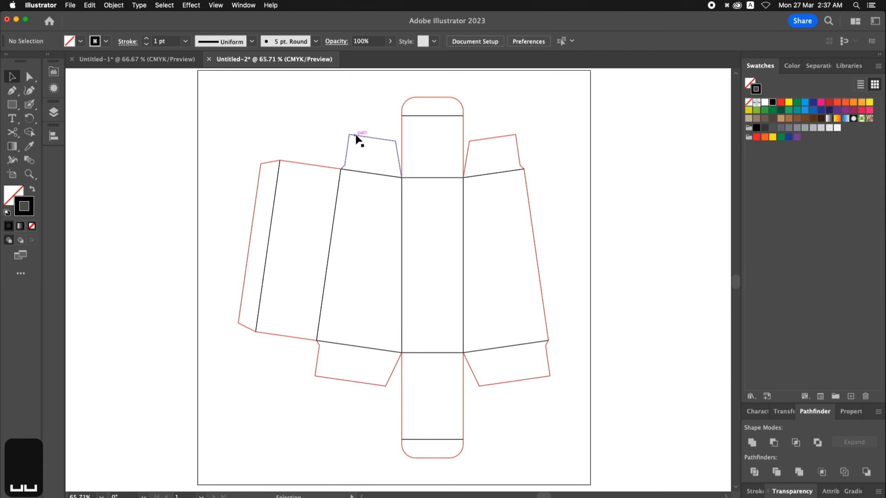
left_click(355, 136)
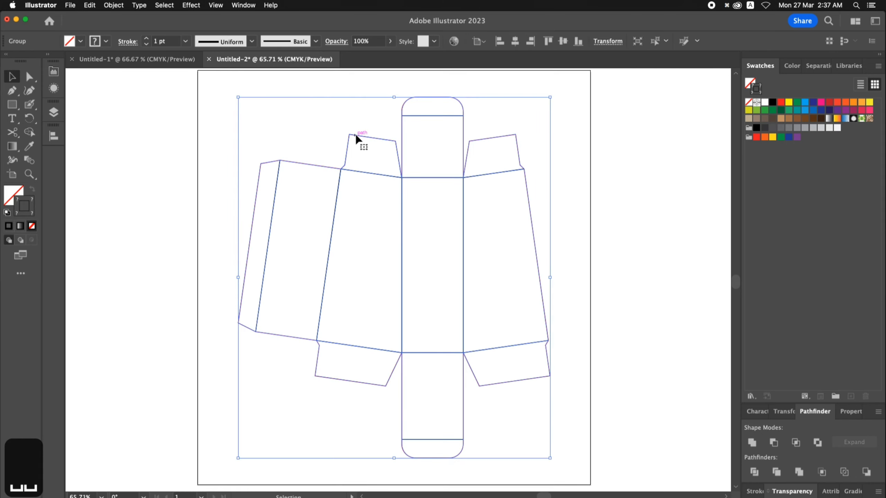
left_click(361, 117)
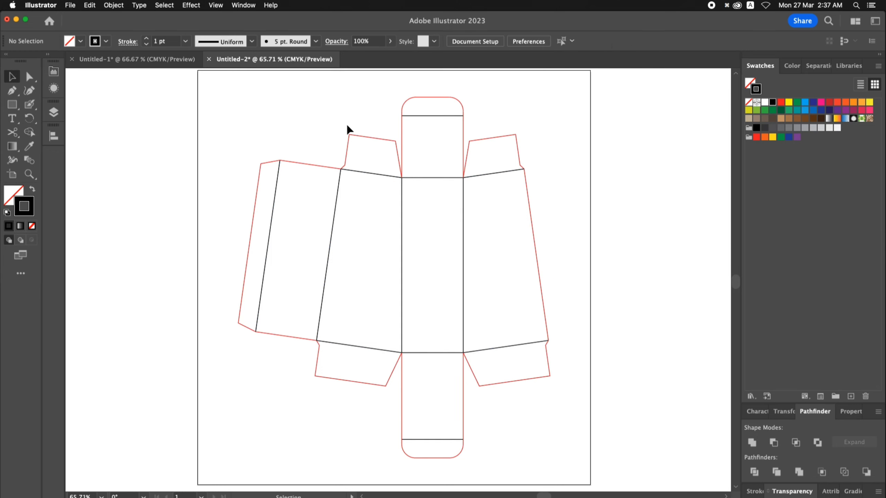
Duplicate the grouped dieline in place and hide one of the two copies.
left_click(335, 169)
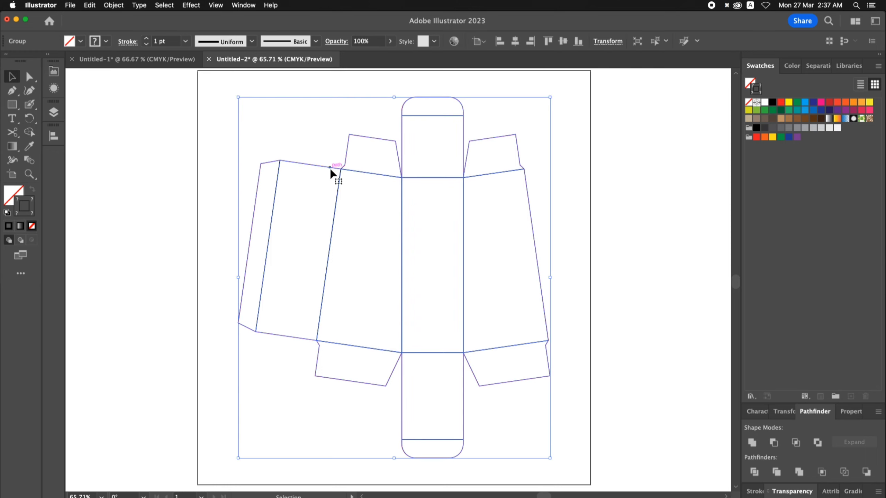
left_click(95, 4)
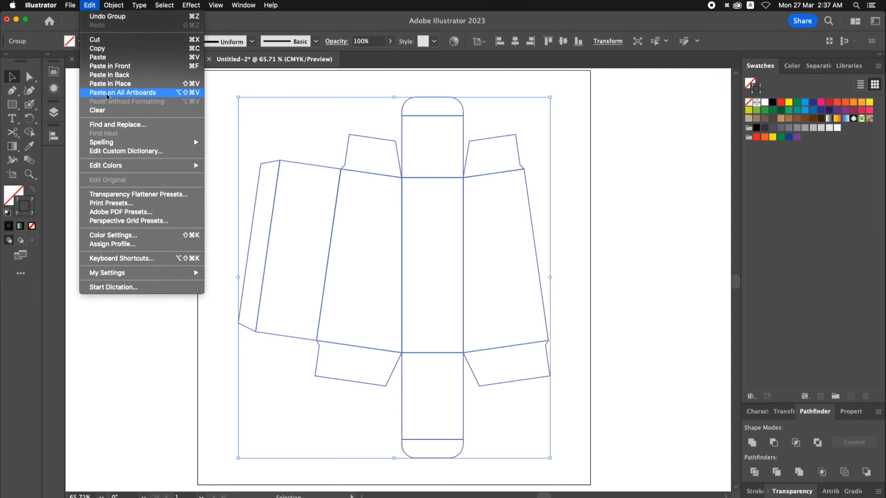
mouse_move(114, 4)
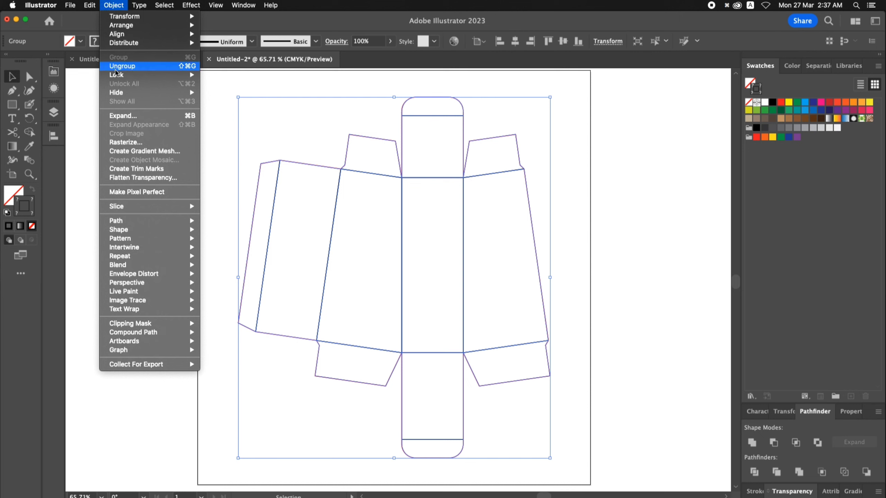
mouse_move(120, 93)
left_click(216, 93)
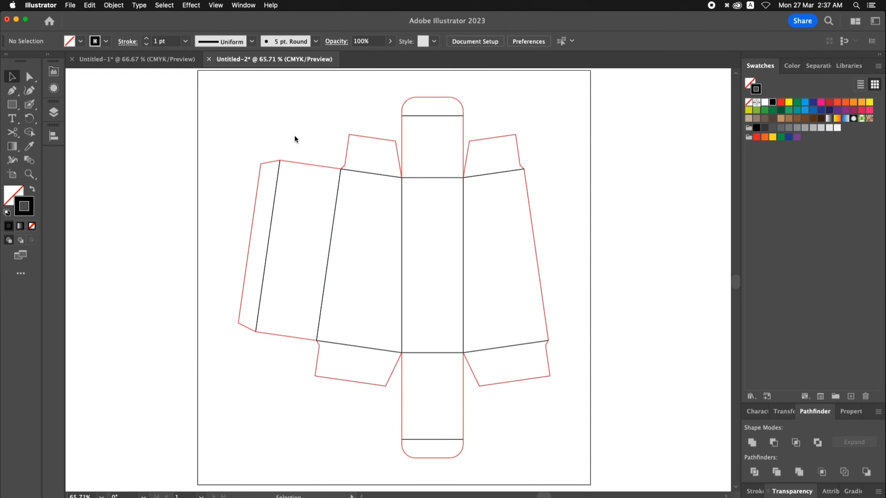
Give the visible dieline a black fill and a black 16 pt stroke with round caps and round corners.
left_click_drag(313, 188, 313, 189)
left_click(771, 103)
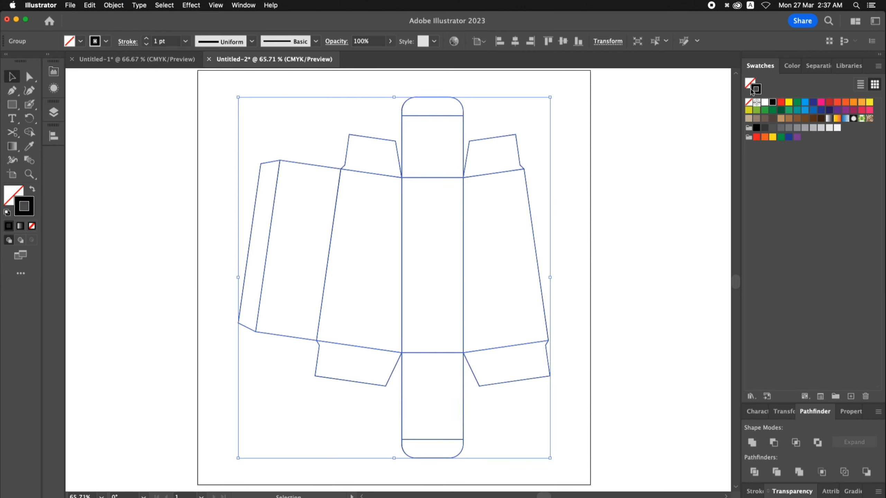
left_click_drag(750, 83, 749, 82)
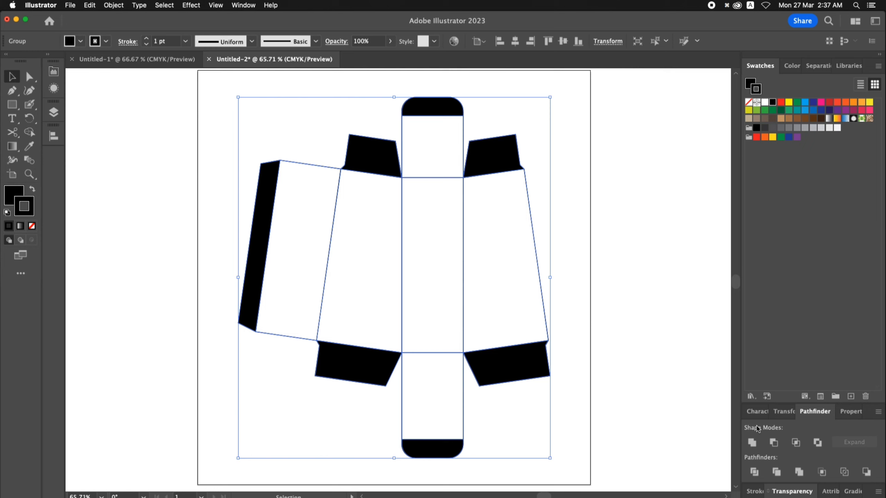
left_click(754, 491)
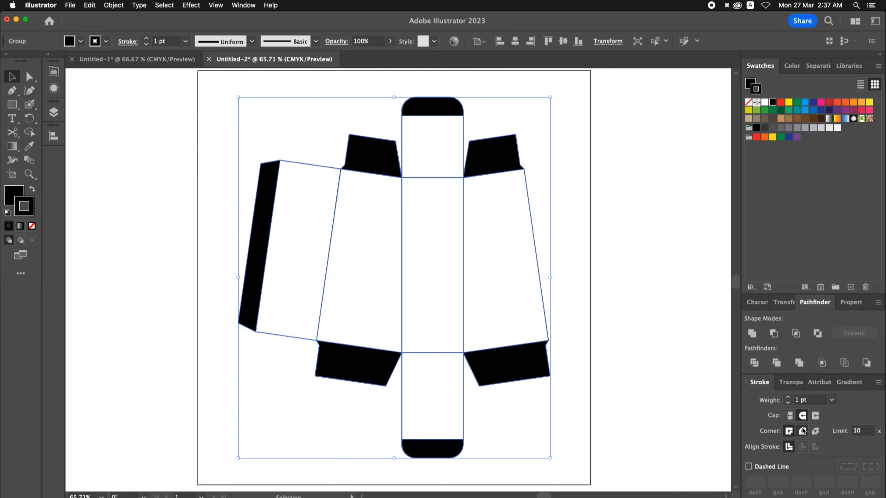
left_click(832, 400)
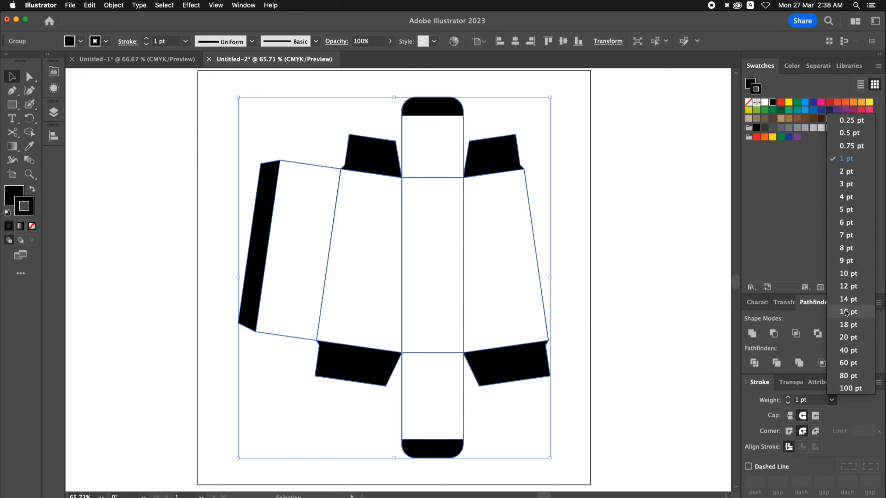
left_click(844, 325)
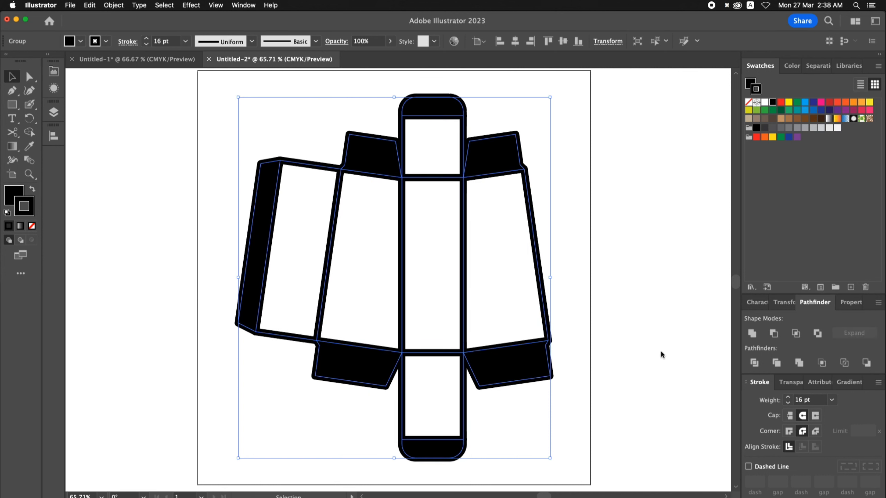
Expand the dieline's fill and stroke and unite everything into one shape.
left_click(114, 5)
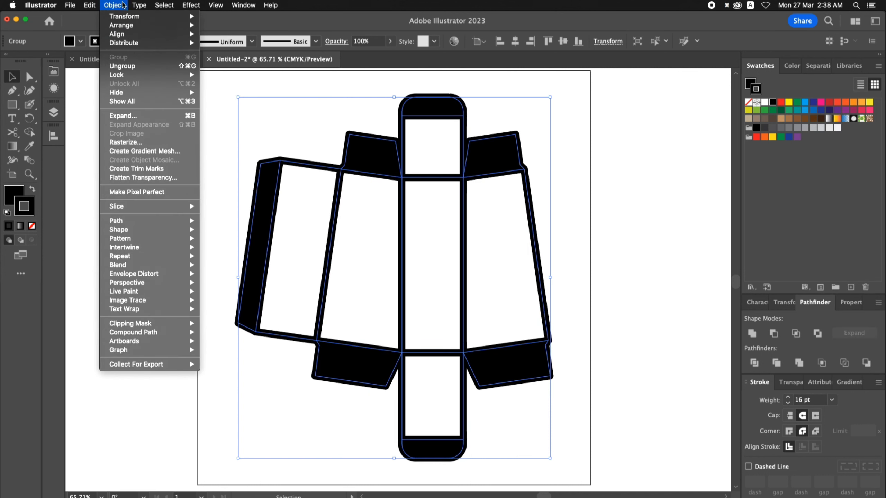
left_click(126, 115)
left_click(488, 328)
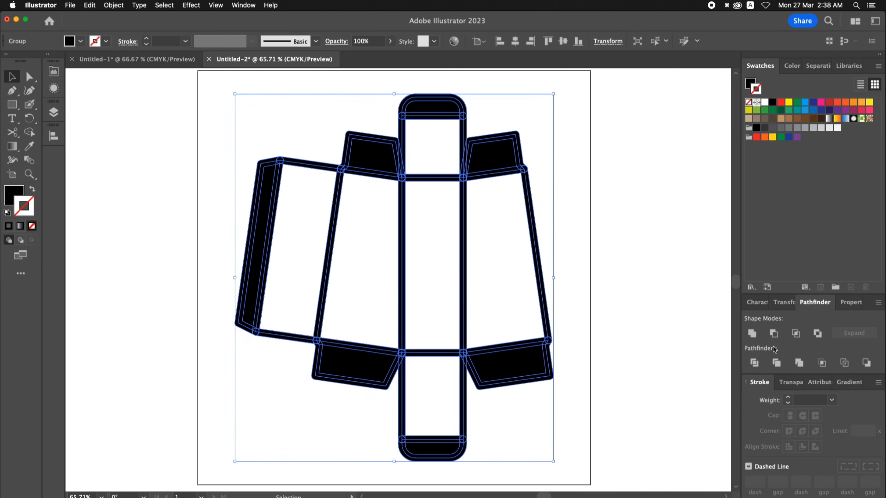
left_click(752, 333)
Release the united shape's compound path to turn it into a solid black silhouette without panel openings.
right_click(566, 275)
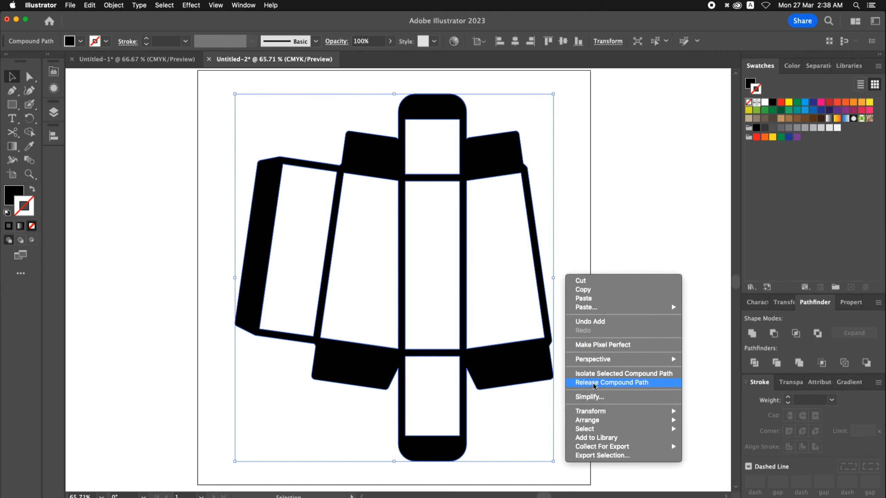
left_click(624, 383)
left_click(606, 243)
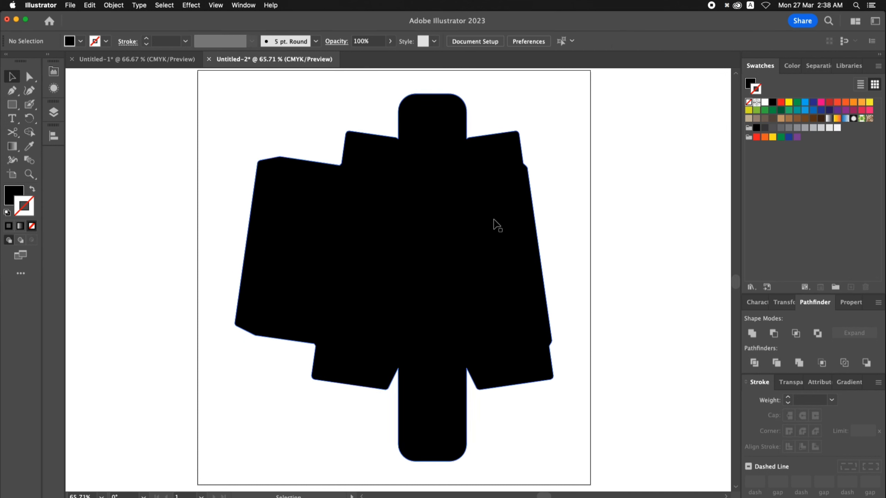
left_click(492, 223)
left_click(595, 233)
Show the hidden dieline copy over the black silhouette and colour all its lines red.
left_click(114, 5)
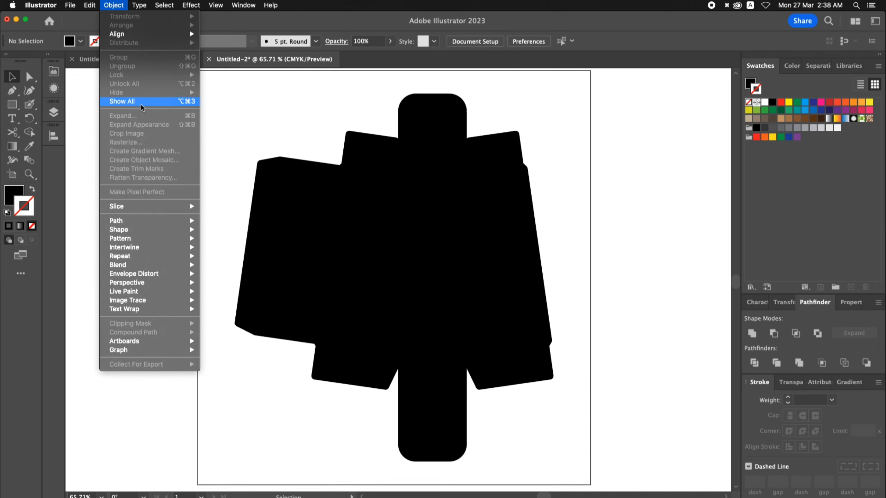
left_click(139, 95)
left_click(629, 149)
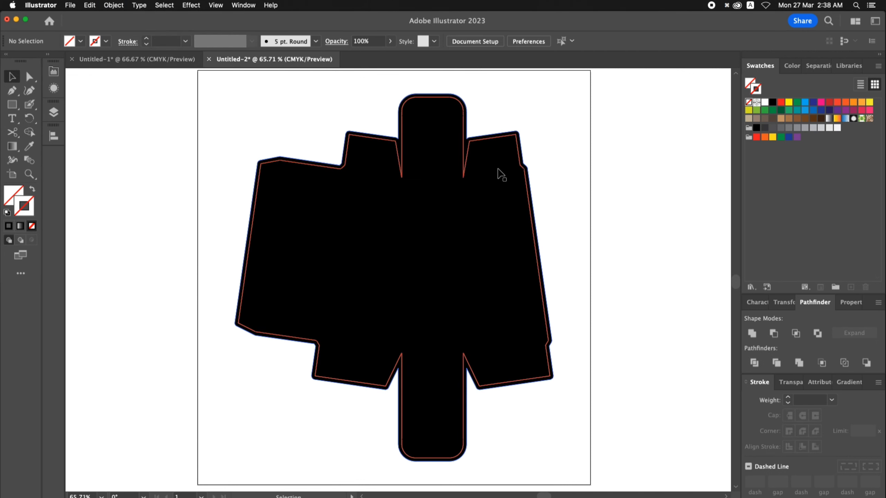
left_click(467, 164)
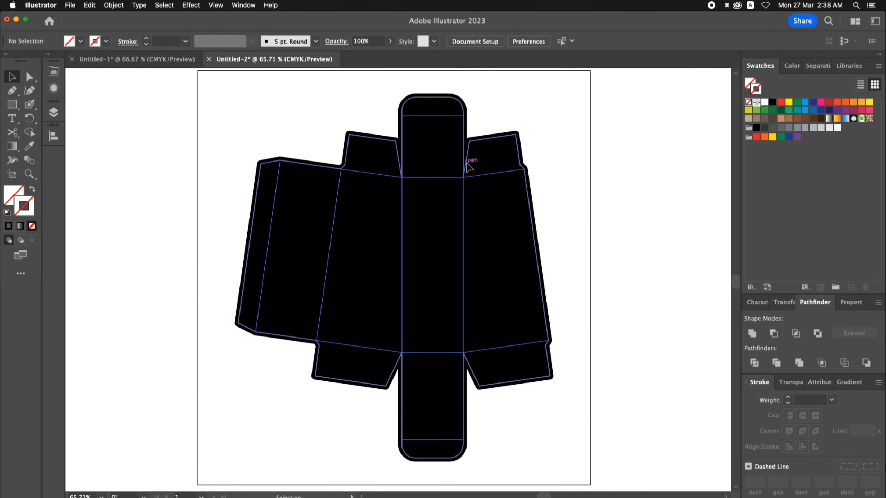
left_click(781, 102)
left_click(558, 180)
left_click_drag(575, 180, 576, 187)
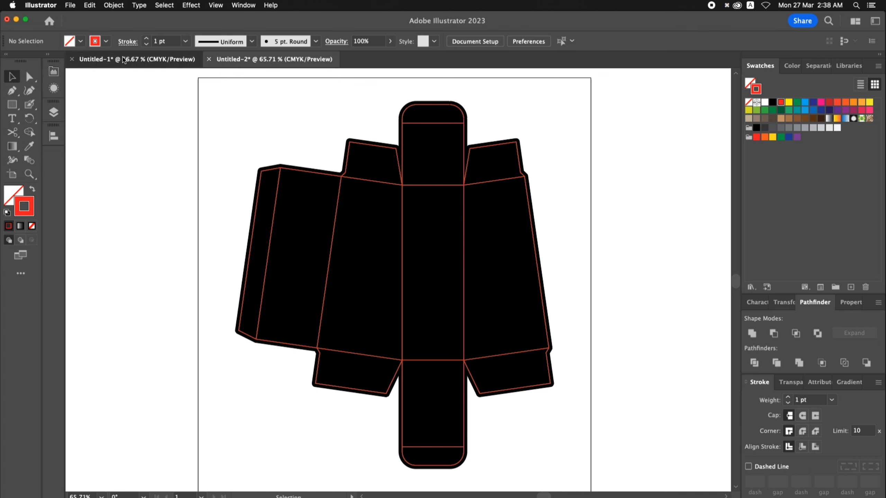
Copy the mirrored BB logo from the Untitled-1 document and paste it into the Untitled-2 dieline document.
key("ctrl+Tab")
key("z")
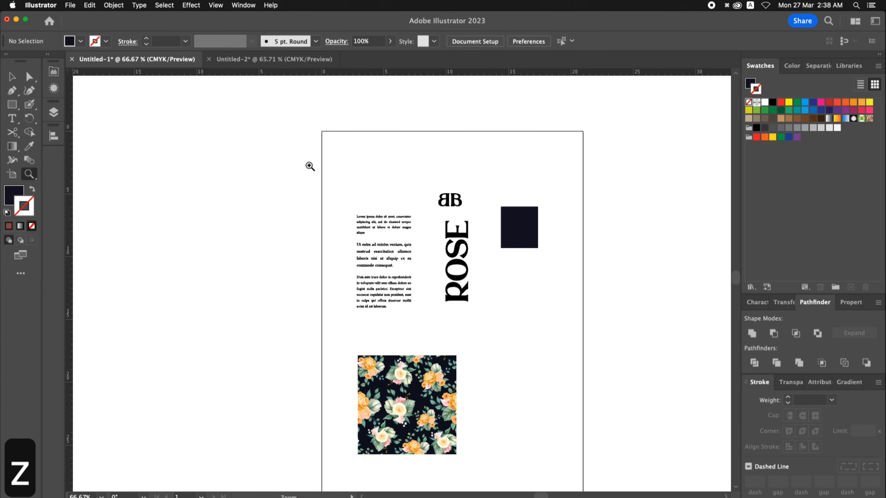
left_click_drag(315, 168, 577, 449)
key("v")
key("space")
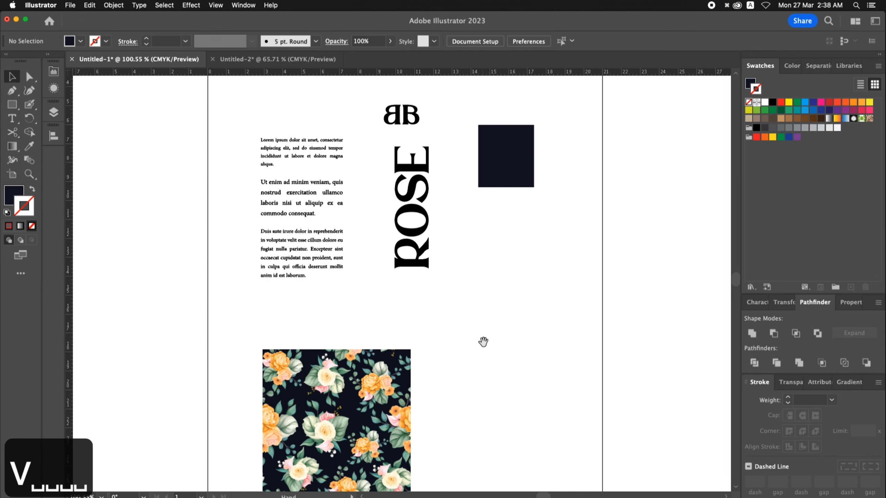
left_click(406, 120)
key("super+c")
left_click(291, 60)
key("super+v")
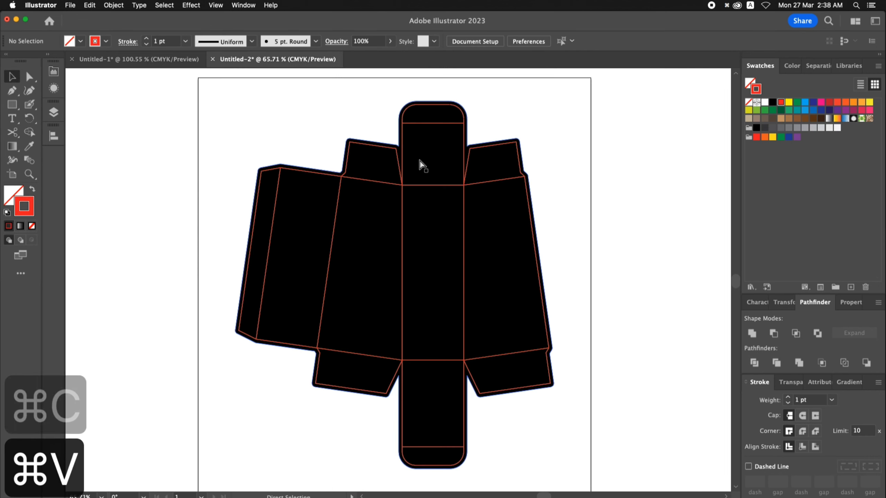
Move the pasted BB logo onto the upper lid panel and fill it with orange.
key("z")
left_click_drag(274, 123, 597, 336)
key("v")
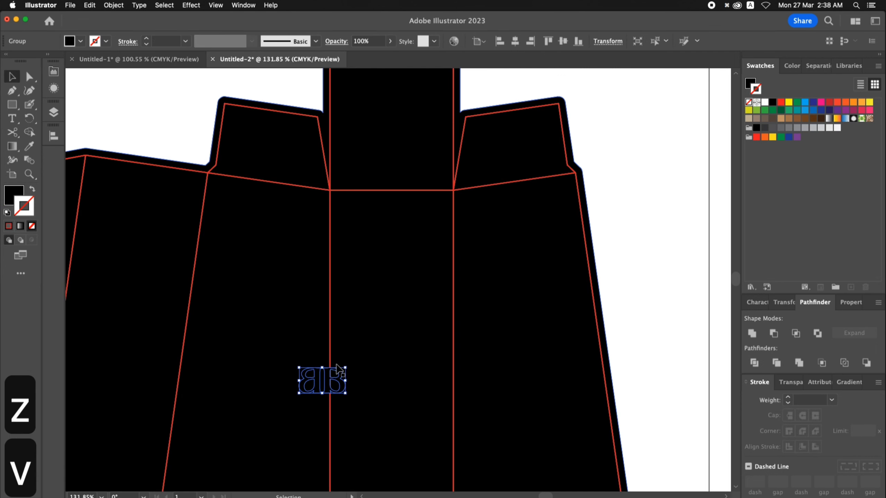
left_click_drag(338, 371, 388, 164)
key("space")
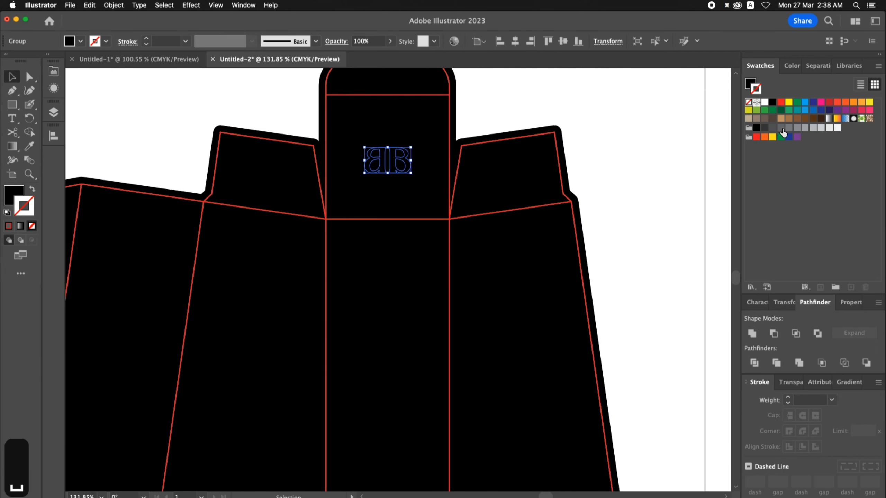
left_click(861, 101)
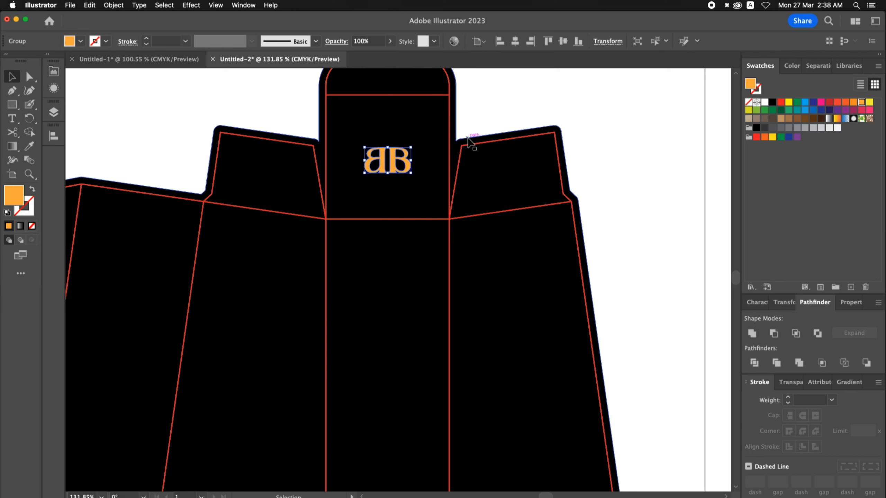
Ungroup the red dieline lines so that single fold and cut lines can be selected.
right_click(449, 133)
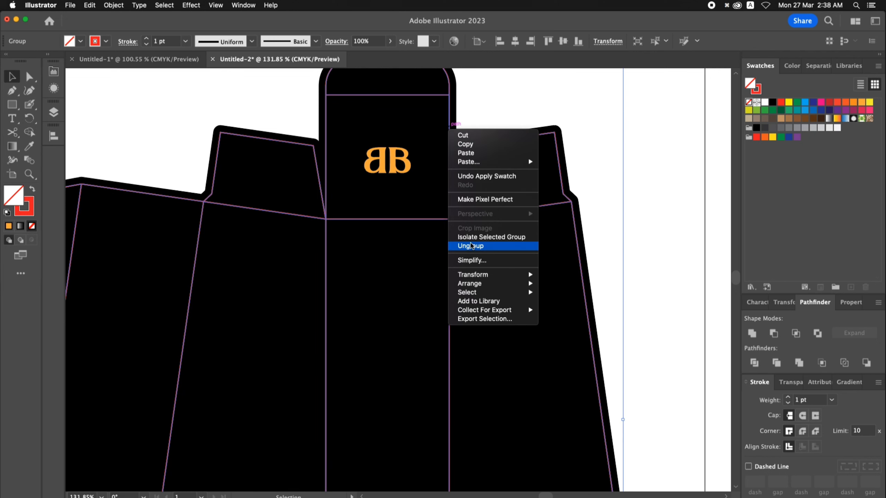
left_click(482, 300)
left_click(478, 115)
Centre the orange BB logo horizontally on the upper lid by aligning it with the tuck flap fold line.
left_click_drag(406, 161, 409, 158)
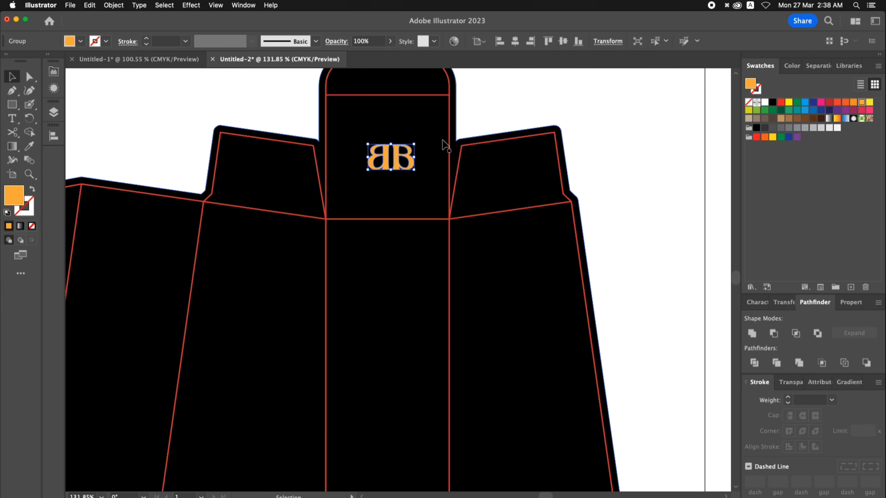
left_click(448, 137, "shift")
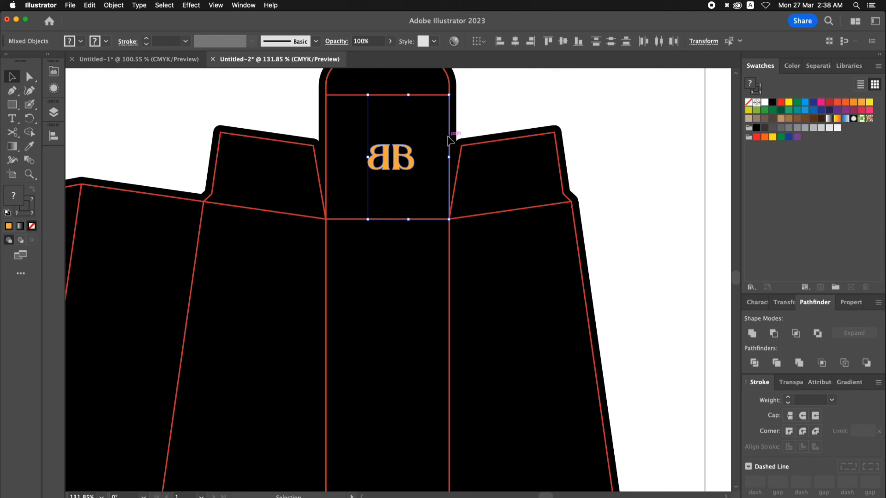
left_click(547, 100)
left_click(414, 161)
left_click(405, 95, "shift")
left_click(514, 41)
left_click(519, 73)
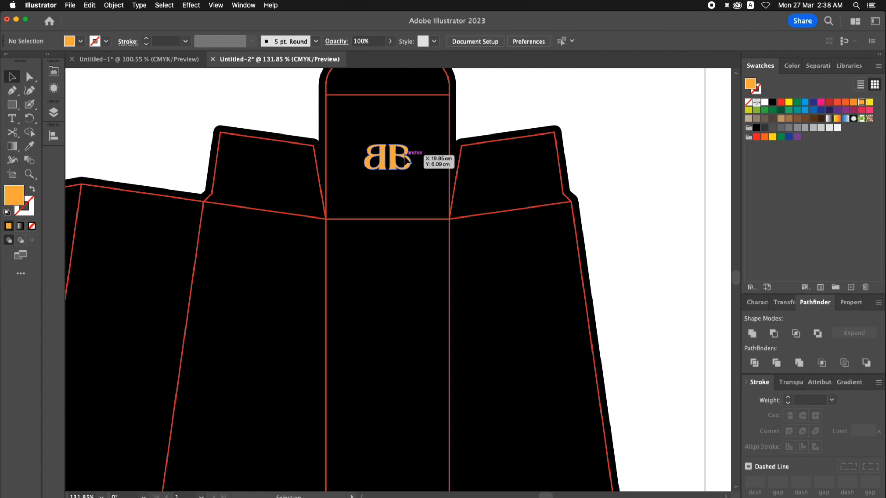
Scale the orange BB logo down slightly about its centre on the upper lid.
left_click(410, 159)
key("z")
left_click_drag(414, 179, 433, 180)
key("v")
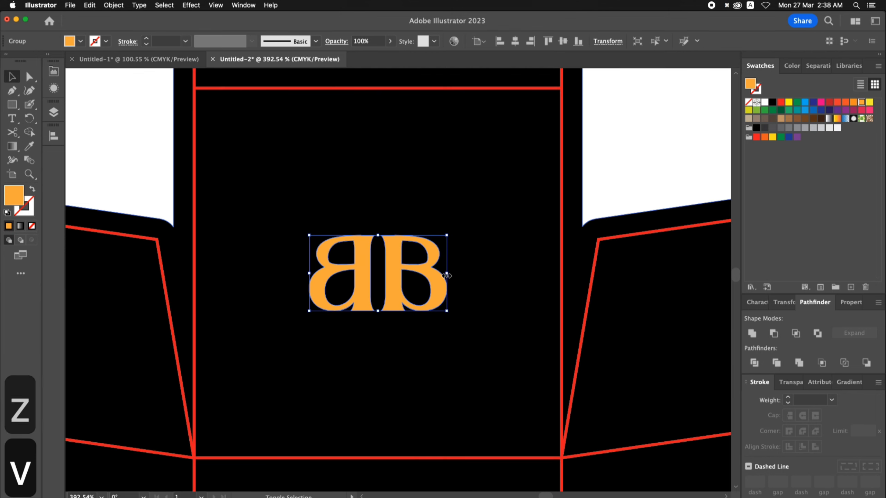
key("super+0")
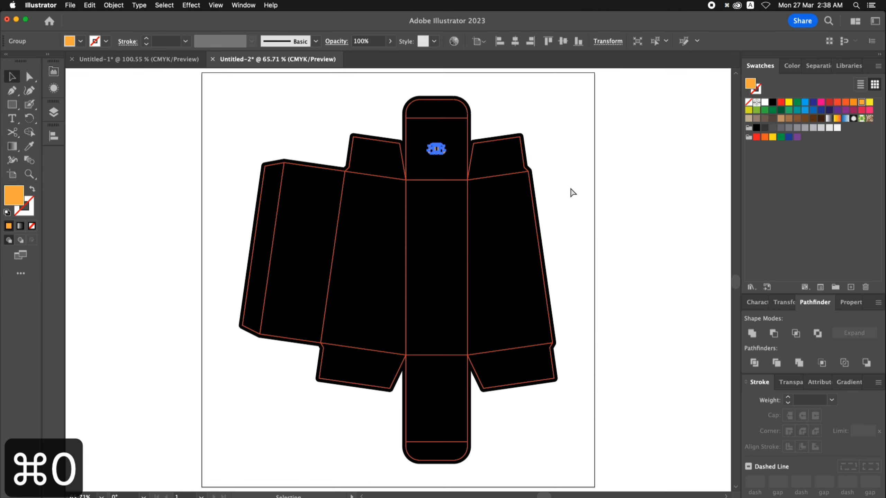
Copy the Lorem ipsum text block from the Untitled-1 document and paste it onto the slanted outer left panel of the dieline.
left_click(574, 174)
key("z")
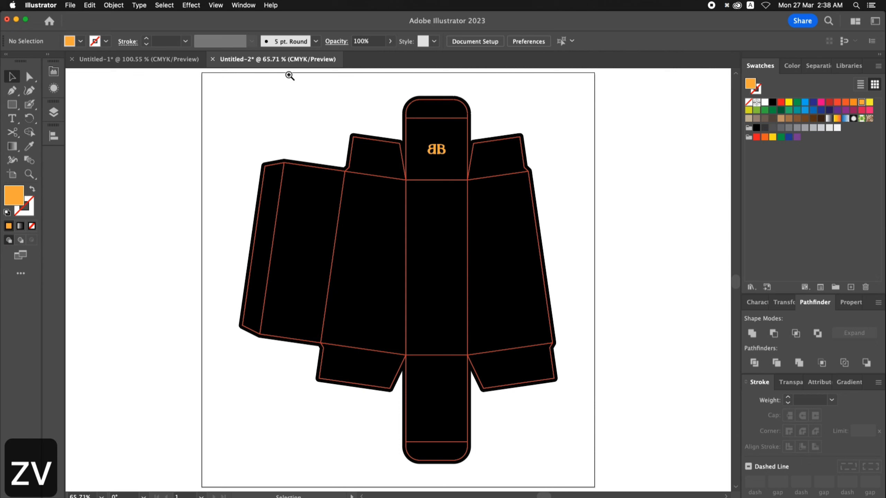
left_click(193, 61)
left_click(302, 183)
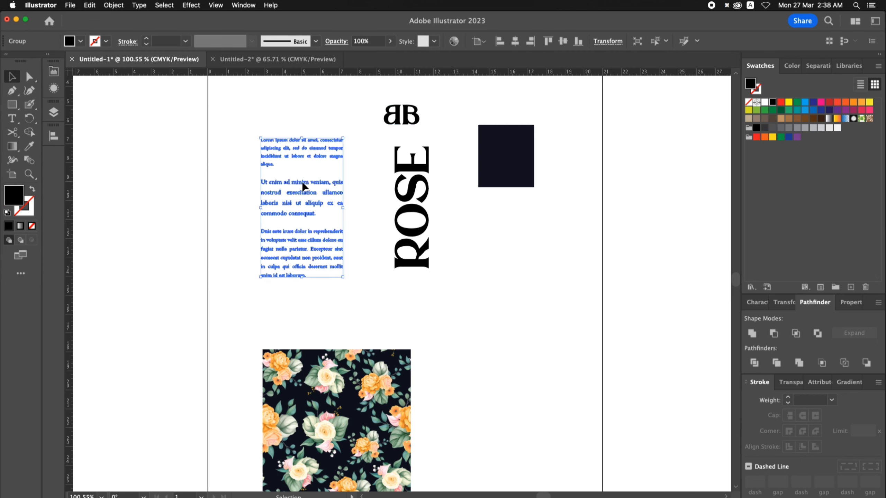
key("super+c")
left_click(277, 59)
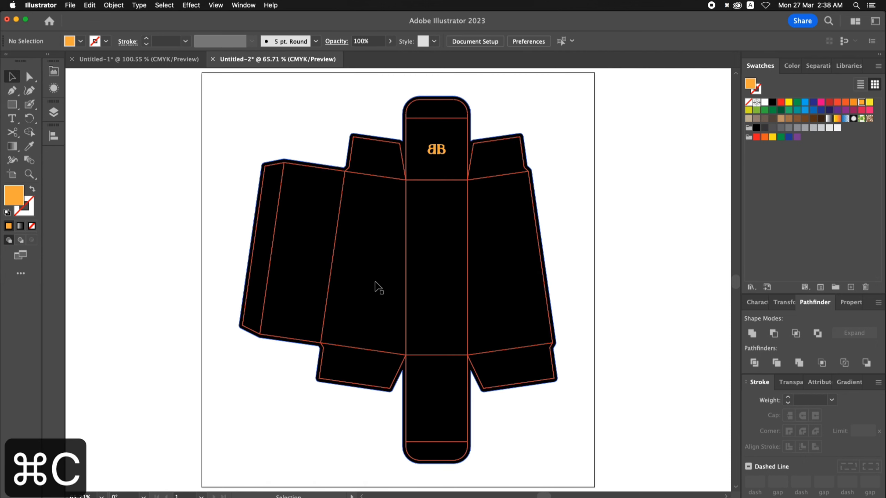
key("z")
left_click_drag(188, 140, 384, 356)
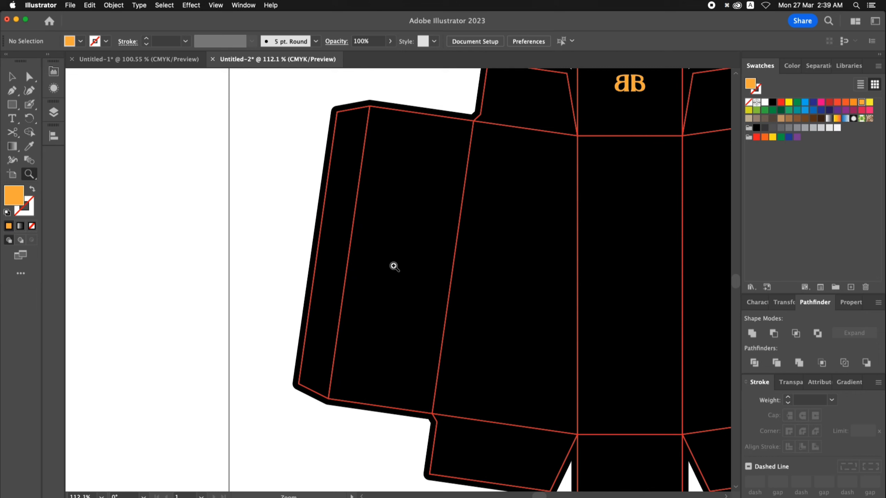
key("super+v")
key("r")
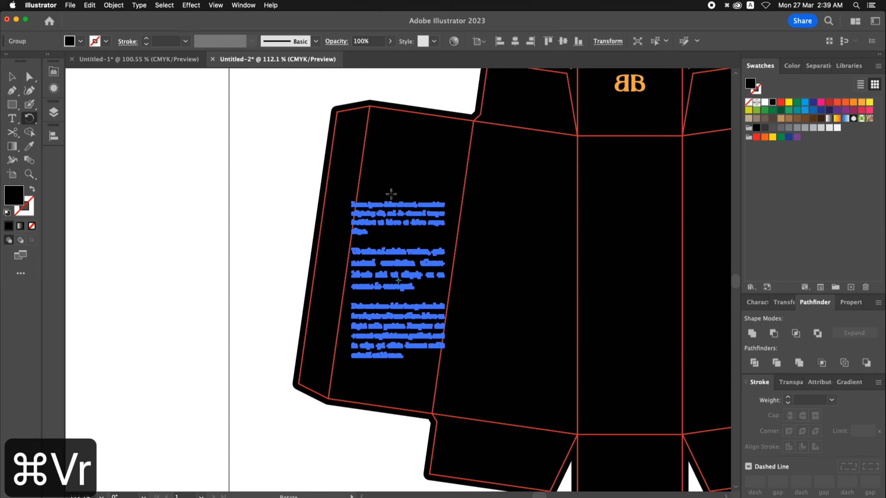
left_click_drag(390, 194, 403, 196)
key("super+z")
key("v")
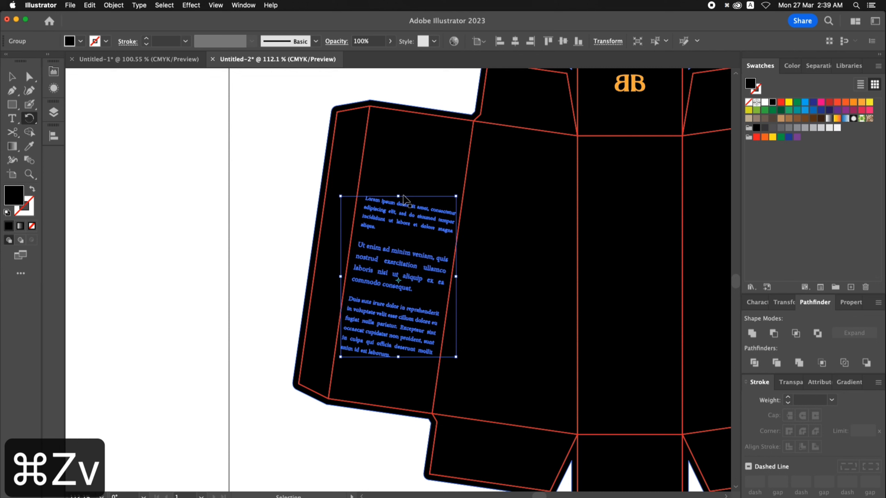
Fill the pasted Lorem ipsum text with the orange sampled from the BB logo.
key("i")
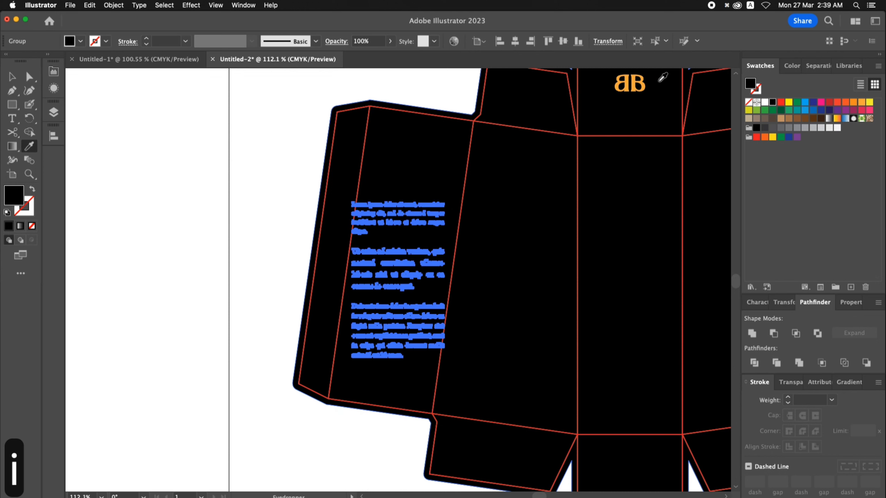
left_click(635, 83)
key("v")
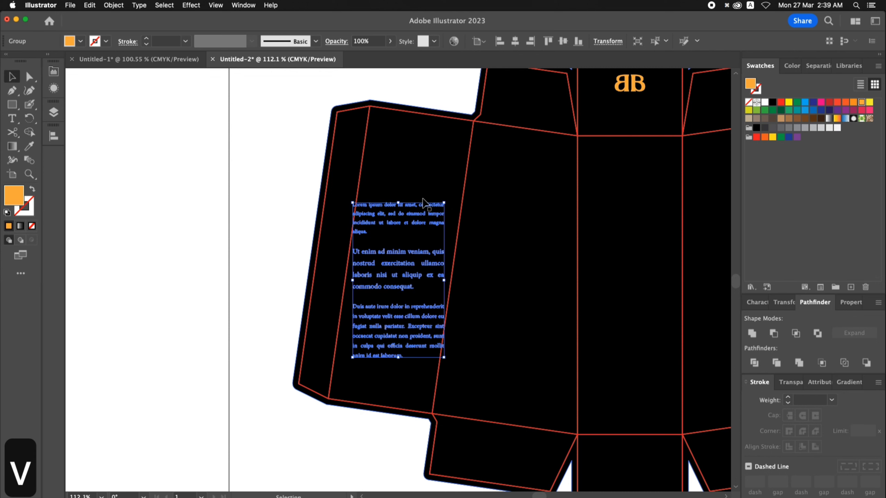
Rotate the orange text block clockwise about its centre so it runs parallel to the slanted panel's fold lines.
key("t")
key("r")
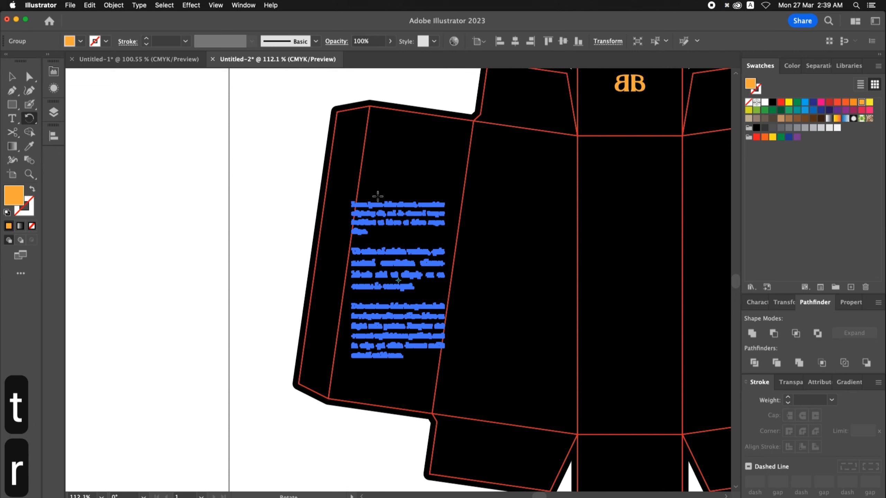
left_click_drag(380, 196, 399, 186)
key("v")
key("super+z")
Scale the rotated text block down proportionally about its centre to about 5.21 × 7.32 cm, leaving a margin inside the slanted panel.
key("z")
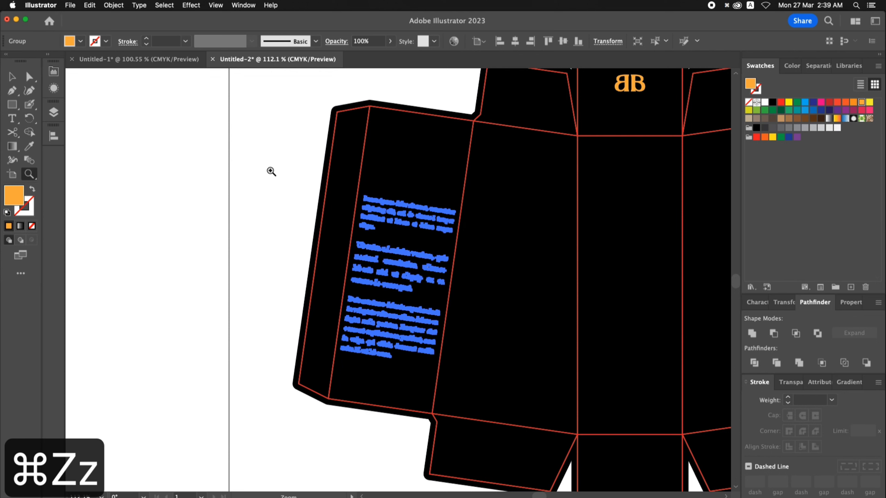
left_click_drag(270, 170, 515, 415)
key("v")
left_click_drag(407, 114, 417, 149)
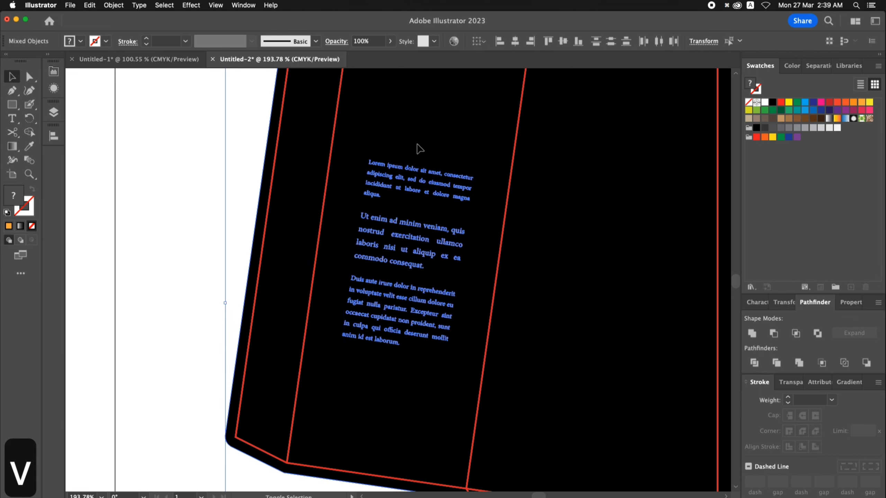
key("super+z")
key("v")
left_click_drag(407, 114, 407, 120)
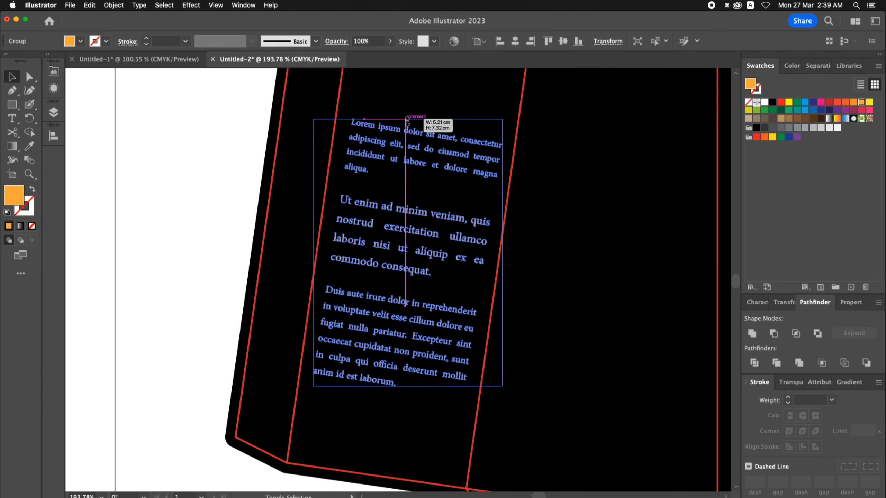
left_click(243, 122)
key("super+0")
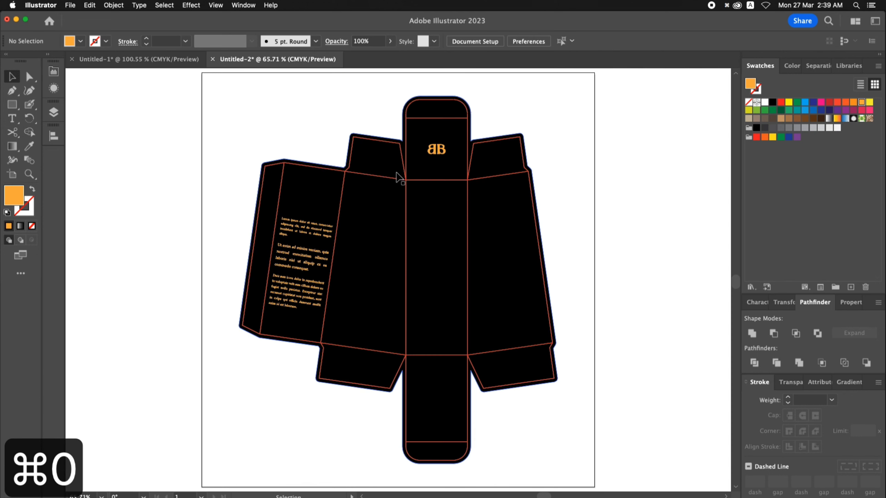
key("z")
left_click_drag(333, 200, 553, 366)
key("v")
left_click(290, 241)
left_click(332, 111)
key("super+0")
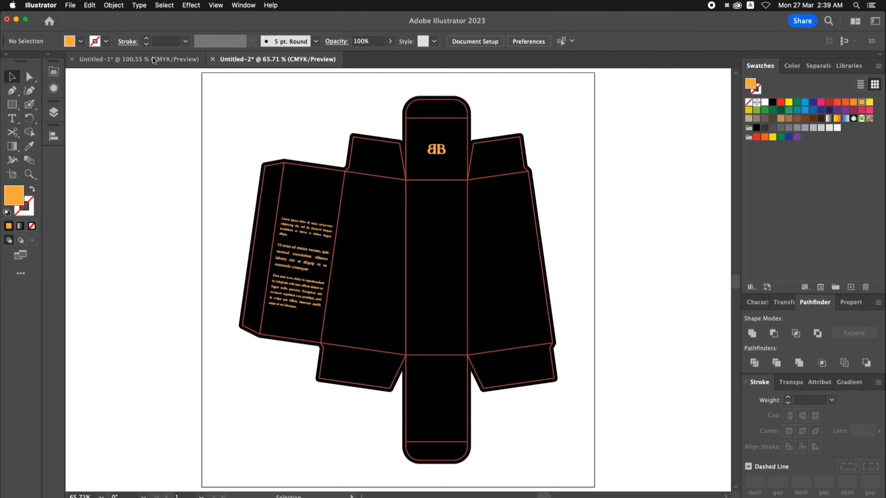
Switch to the Untitled-1 document and select the vertical ROSE lettering.
left_click(138, 59)
left_click(418, 209)
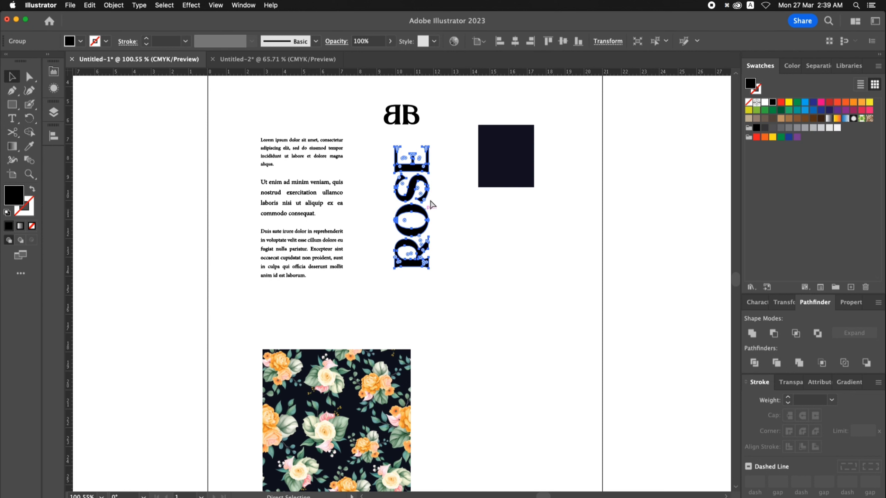
left_click(272, 60)
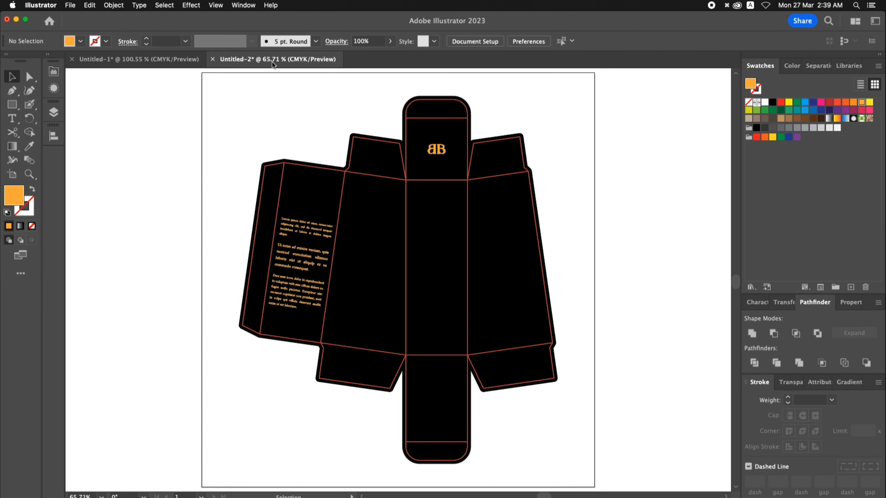
key("cmd+v")
key("v")
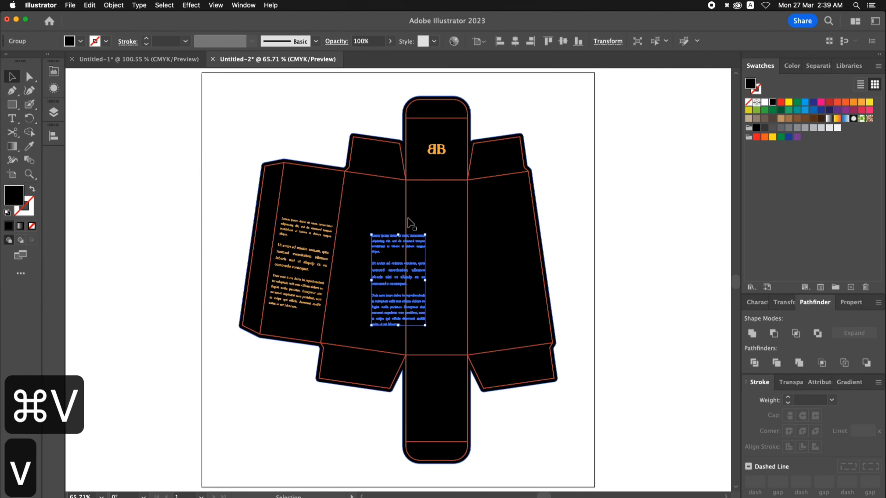
key("super+z")
Copy the ROSE lettering from Untitled-1 onto the dieline's centre panel and fill it with the BB logo's orange.
left_click(163, 58)
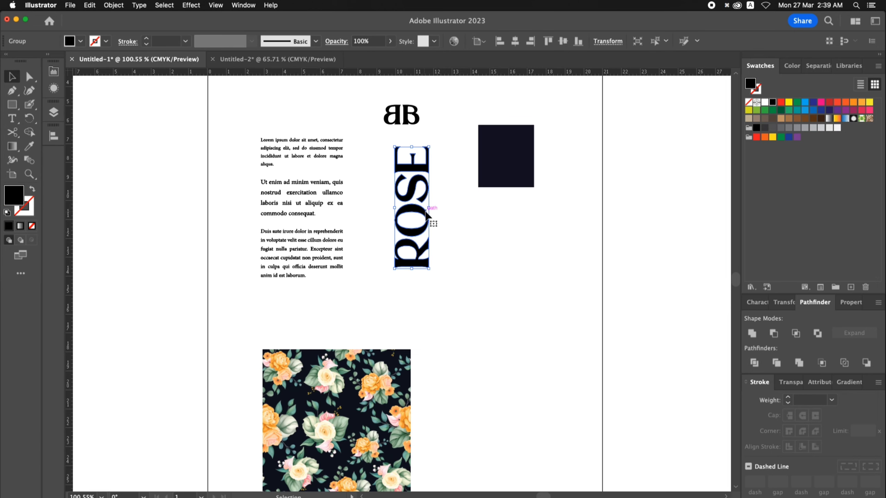
key("super+c")
left_click(308, 117)
left_click(264, 63)
key("super+v")
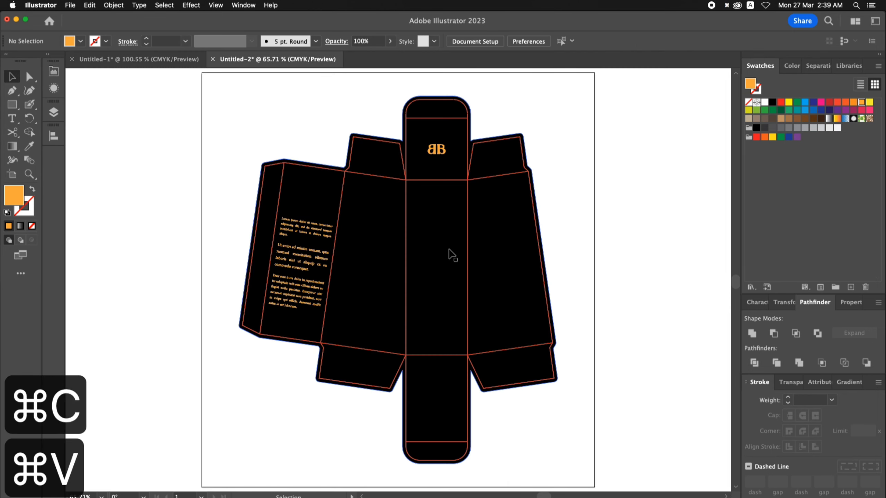
left_click_drag(406, 256, 433, 260)
key("i")
left_click(438, 149)
key("v")
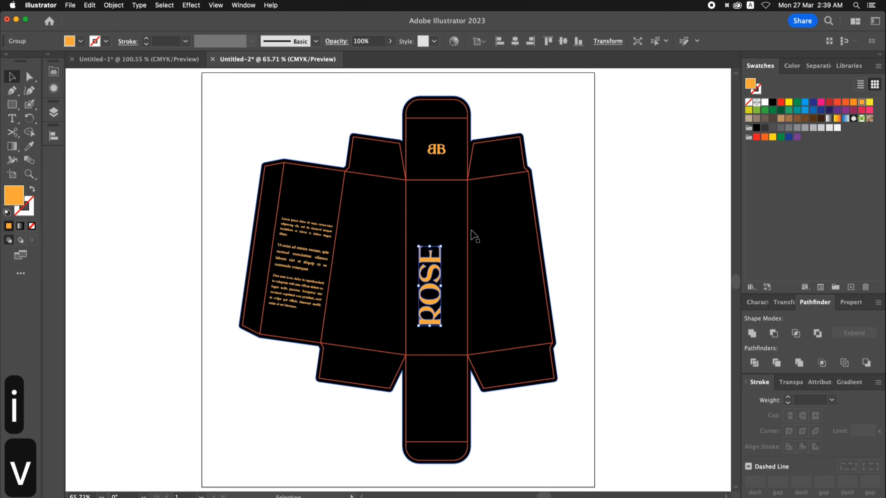
Centre the ROSE lettering horizontally and vertically on the centre panel by aligning it with the panel's upper and right fold lines.
key("z")
left_click_drag(299, 162, 597, 390)
key("v")
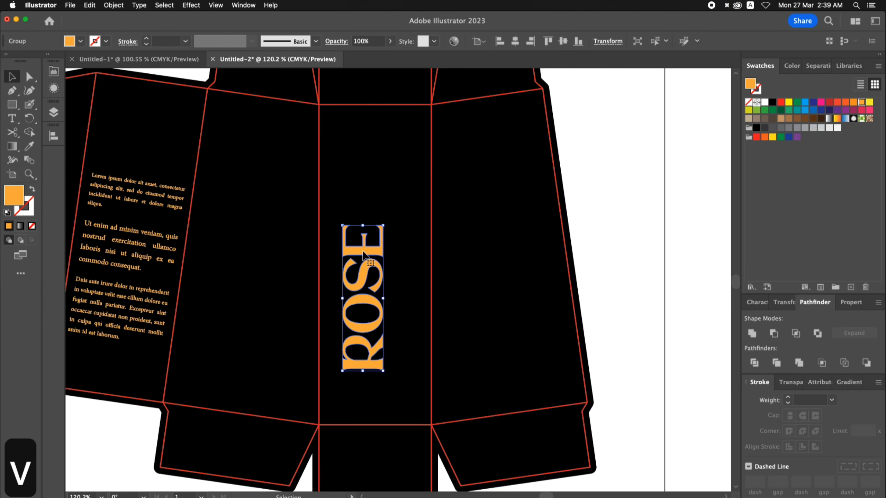
left_click_drag(363, 255, 373, 255)
left_click(343, 114, "shift")
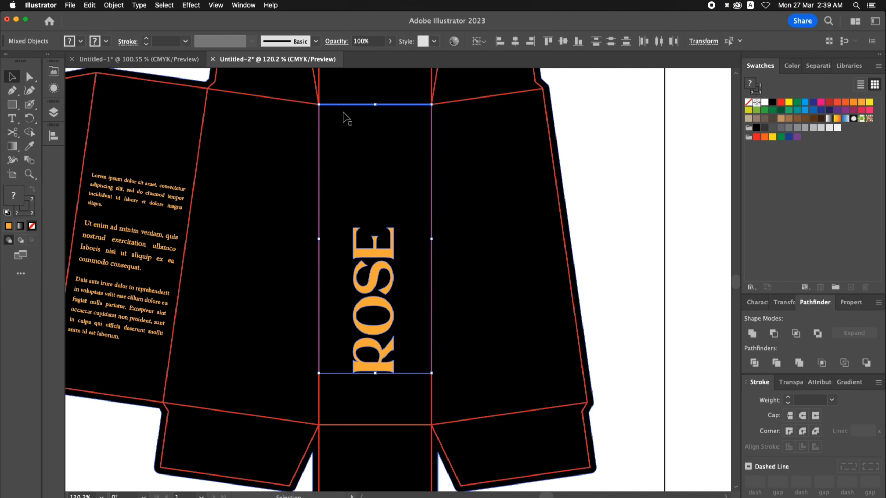
left_click(423, 253, "shift")
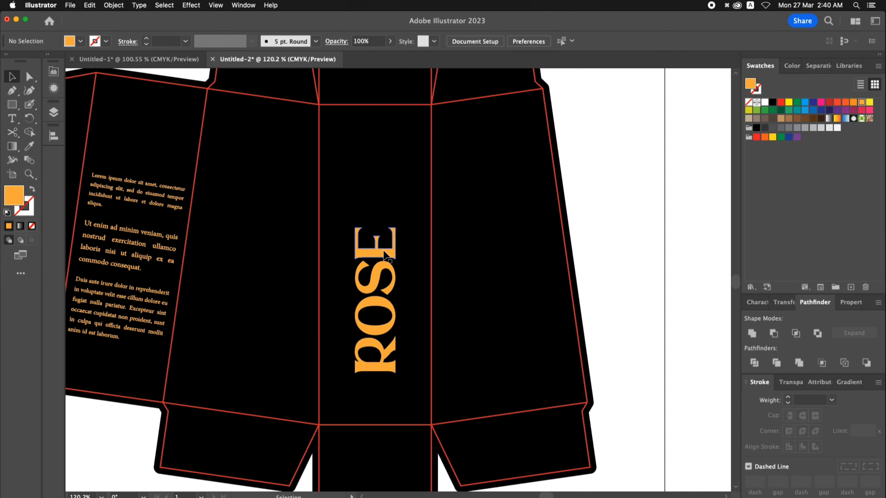
left_click(430, 251, "shift")
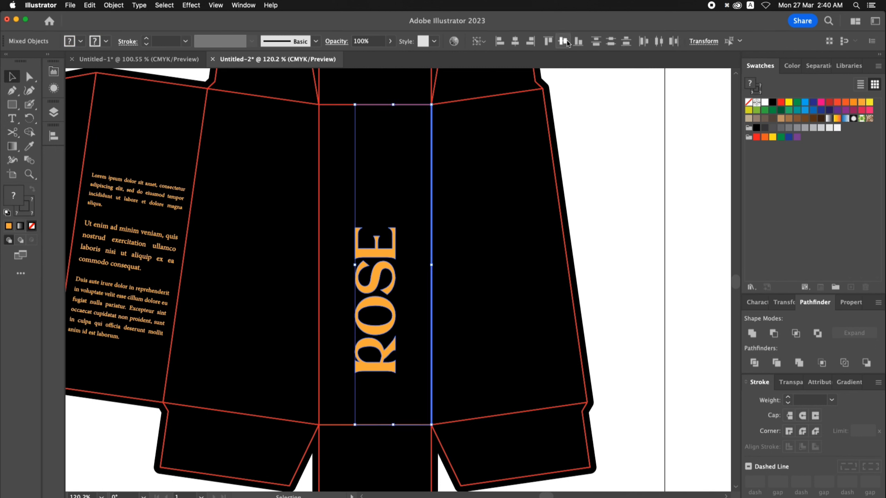
left_click(563, 40)
left_click(626, 158)
Enlarge the ROSE lettering proportionally about its centre so it fills more of the centre panel.
left_click(384, 206)
left_click_drag(376, 193, 375, 170)
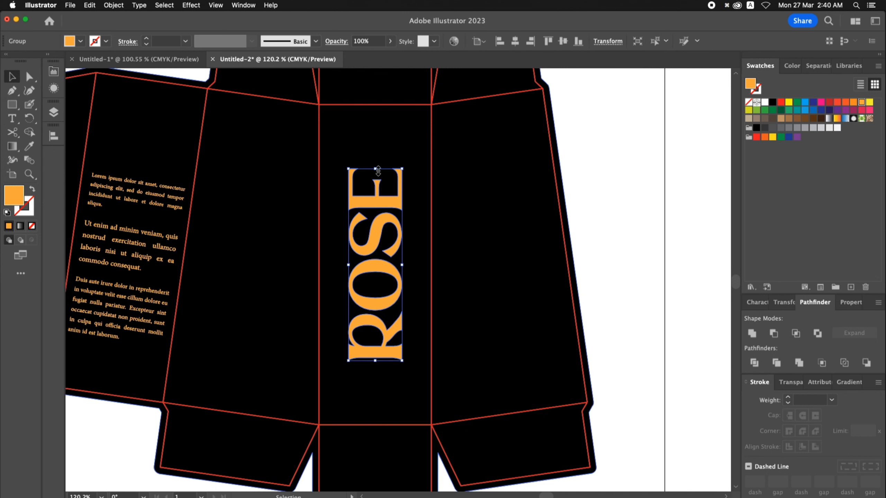
left_click(618, 174)
key("super+0")
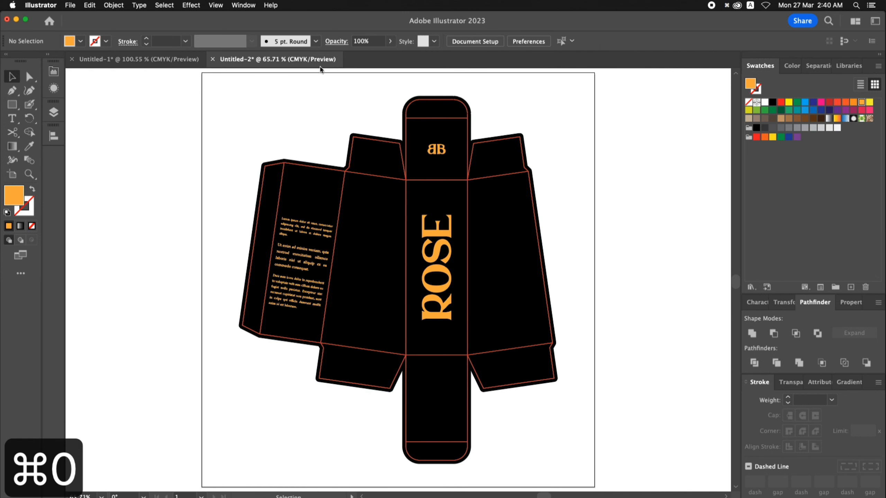
Copy the floral pattern image from Untitled-1, paste it into the dieline document and move it towards the centre panel's upper right.
left_click(144, 61)
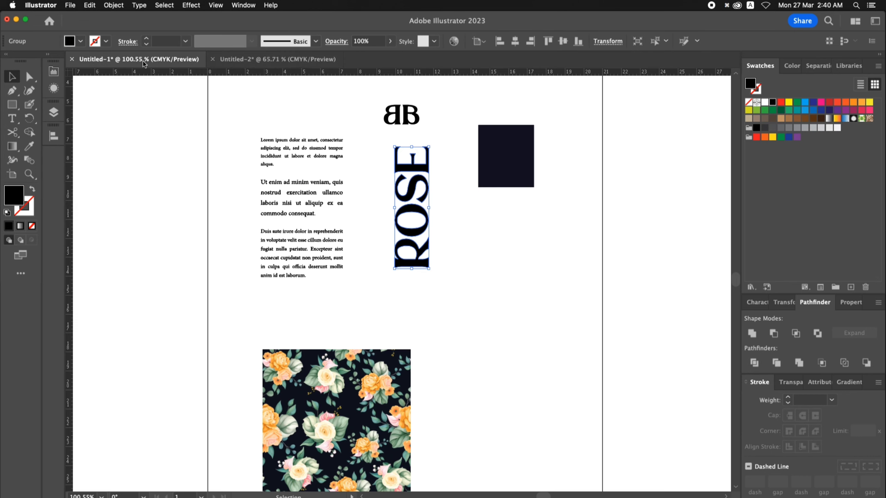
left_click(256, 63)
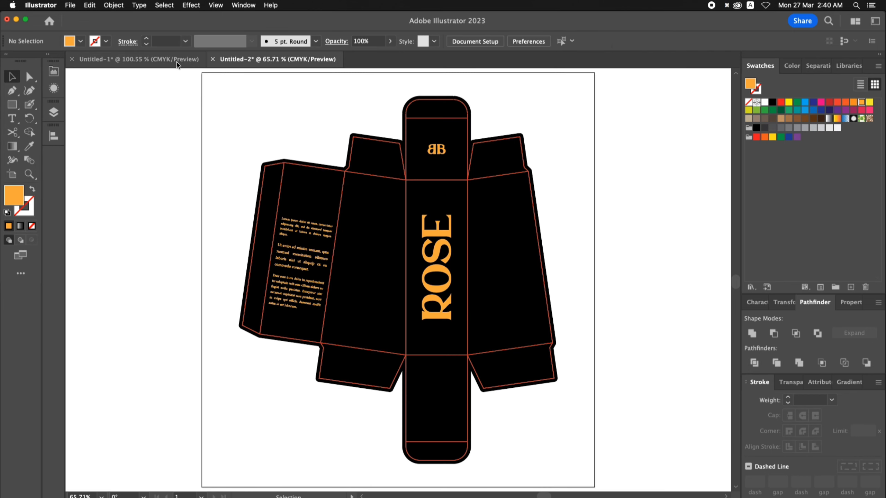
left_click(180, 64)
left_click(328, 364)
key("super+c")
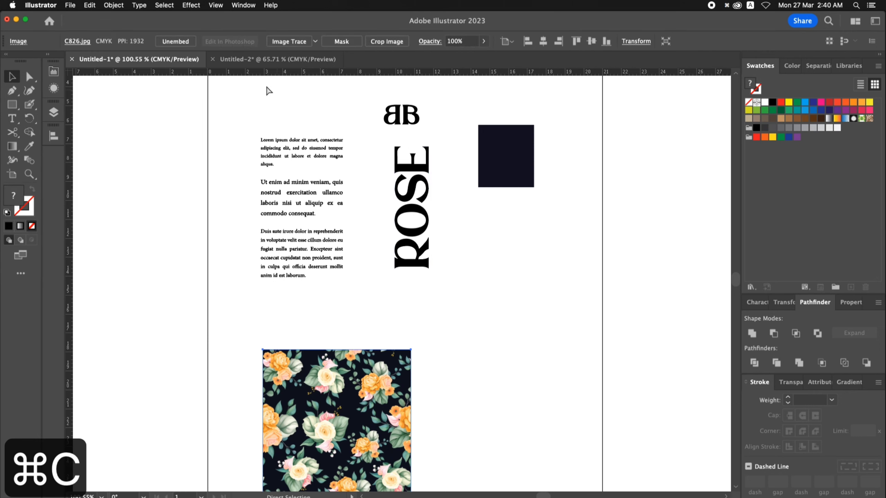
left_click(250, 60)
key("super+v")
key("v")
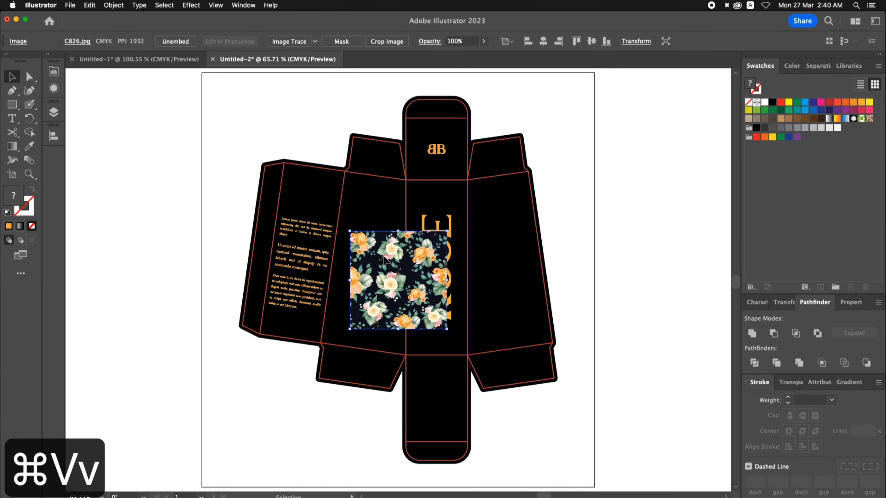
left_click_drag(379, 246, 600, 219)
Align the floral image's left and top edges with the centre panel's left fold line so it sits in the panel's upper-left corner.
key("z")
key("v")
key("r")
key("v")
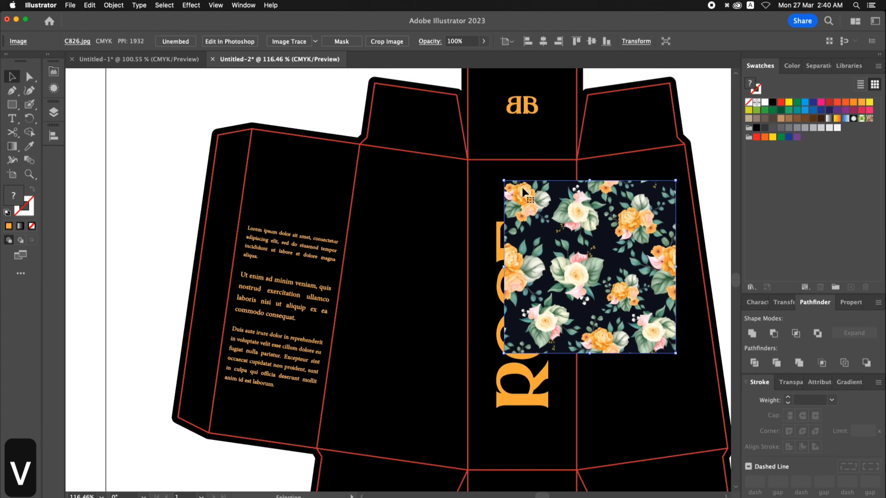
left_click(469, 168, "shift")
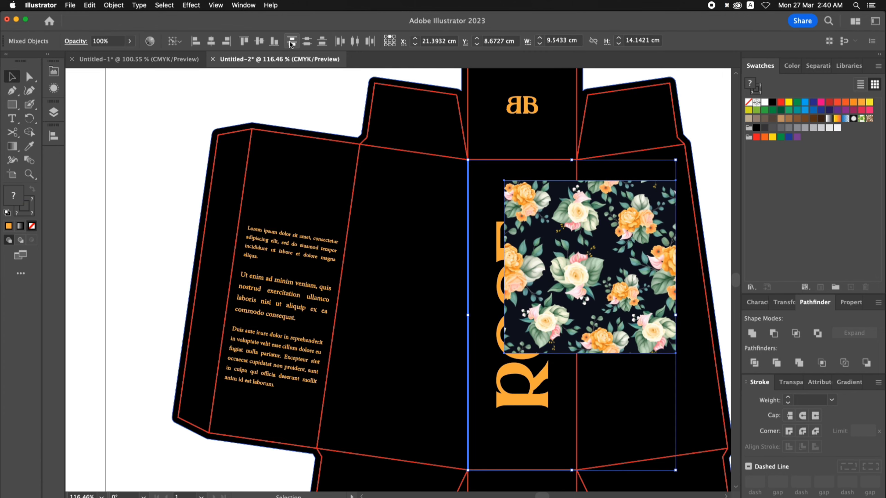
left_click(195, 41)
left_click(244, 41)
left_click(312, 107)
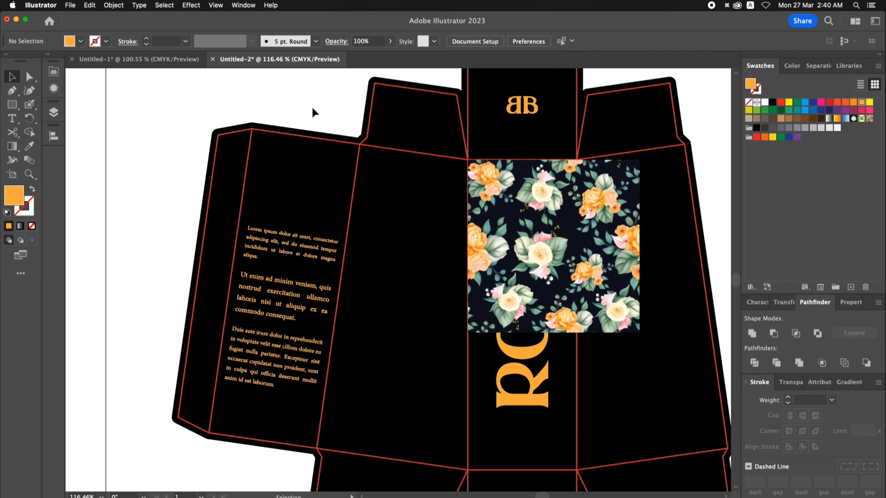
Scale the floral image down proportionally to 5 cm wide so its right edge meets the centre panel's right fold line.
left_click(476, 172)
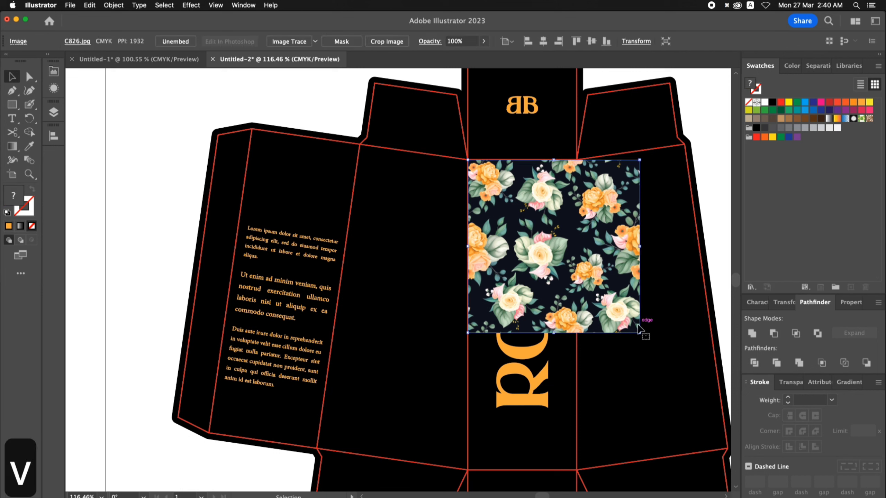
left_click_drag(639, 333, 543, 263)
key("space")
key("z")
left_click_drag(350, 125, 661, 331)
key("v")
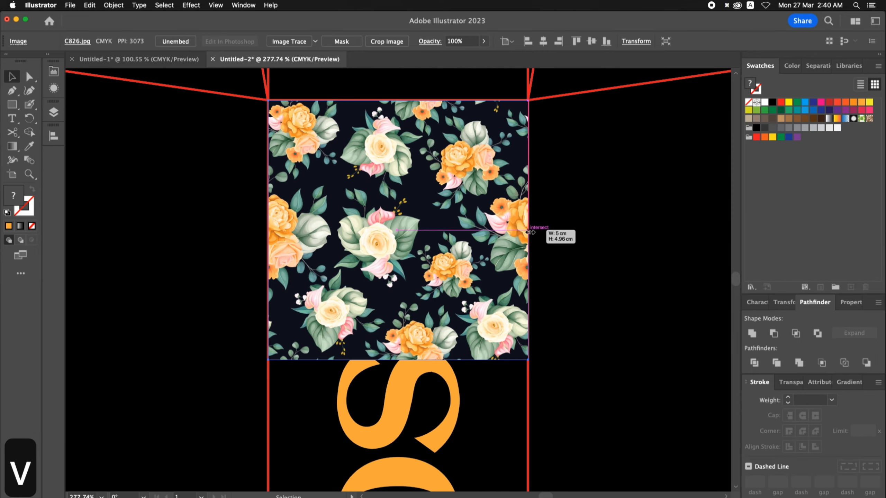
key("cmd+minus")
key("cmd+minus")
key("cmd+minus")
left_click(603, 283)
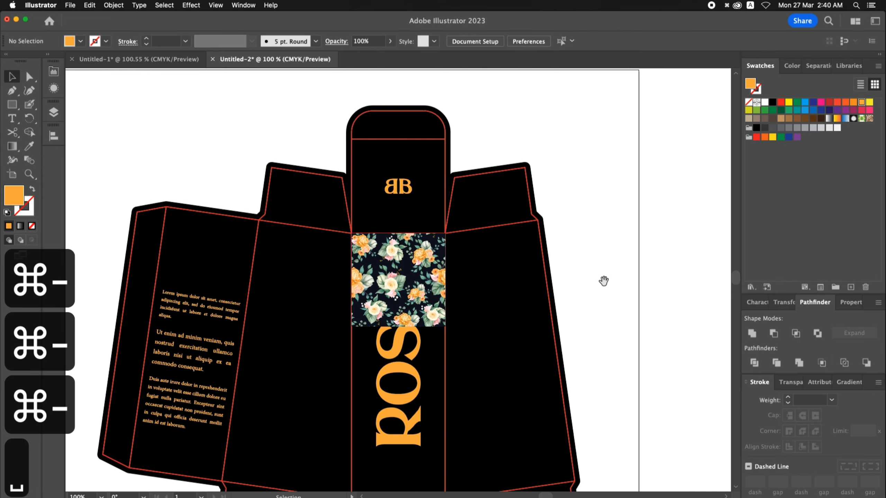
Duplicate the floral image directly below itself and repeat the duplication so three stacked images cover the centre panel.
key("z")
left_click_drag(326, 134, 531, 302)
key("v")
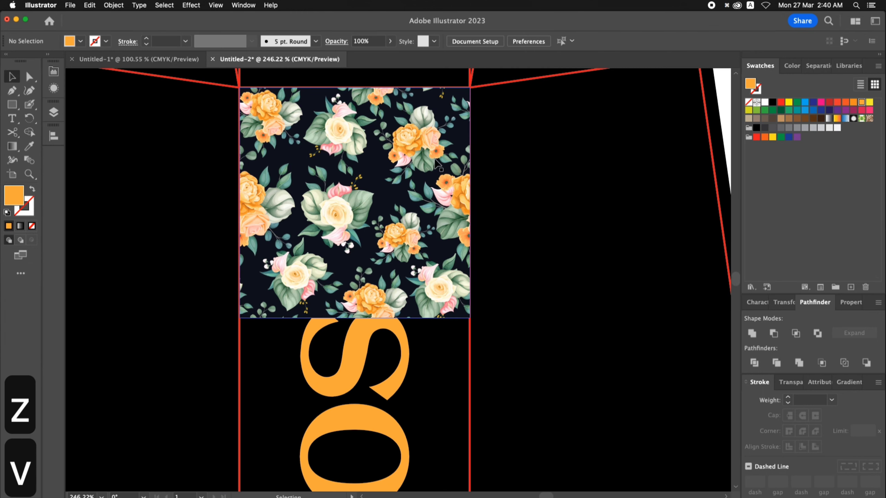
left_click_drag(425, 147, 434, 375)
key("super+minus")
key("super+minus")
key("super+minus")
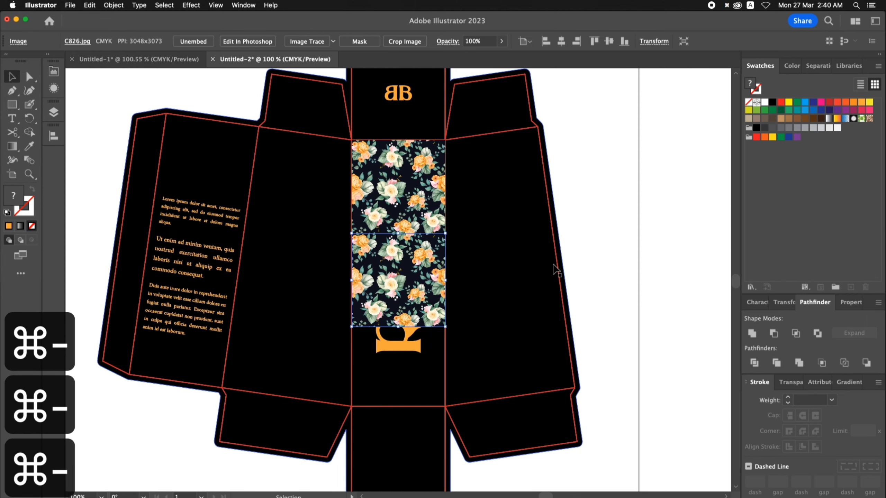
key("super+d")
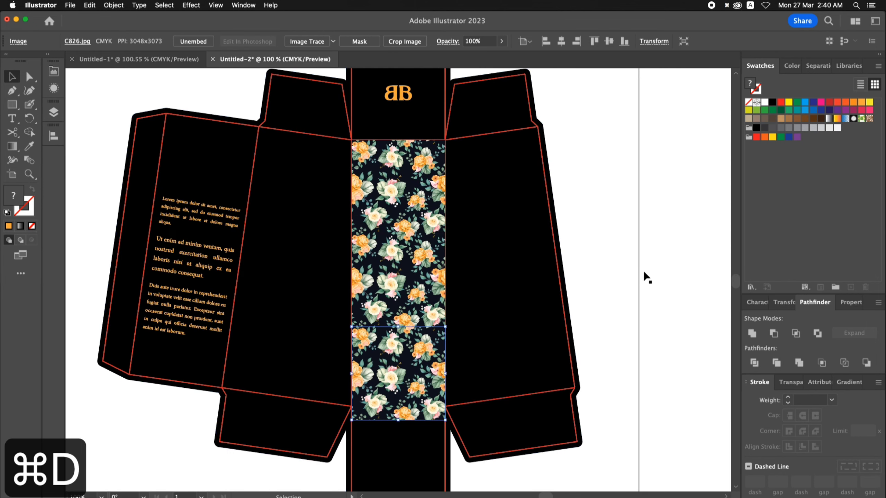
left_click(642, 278)
Group the three floral images and reduce the group's height to about 14.14 cm so it ends at the panel's lower fold line.
left_click(396, 333)
left_click(404, 275, "shift")
left_click(411, 206, "shift")
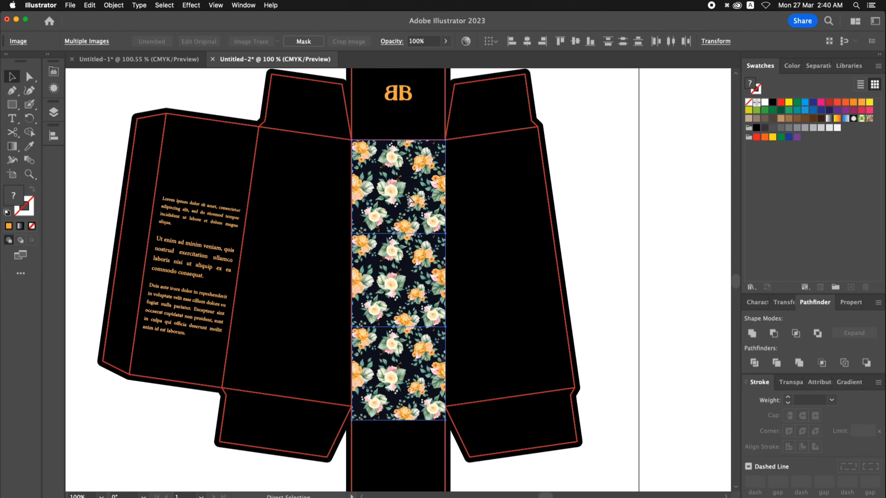
key("super+g")
left_click_drag(401, 422, 400, 408)
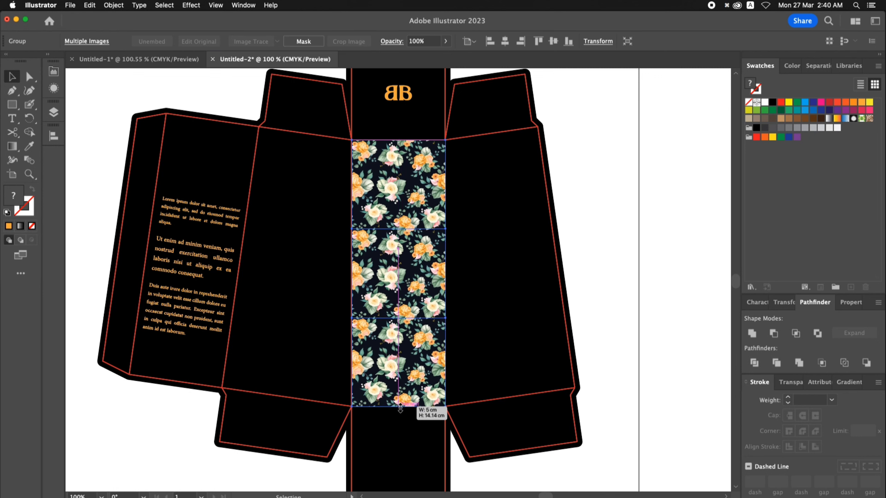
key("z")
left_click_drag(325, 378, 464, 425)
key("v")
left_click_drag(417, 305, 417, 310)
key("super+0")
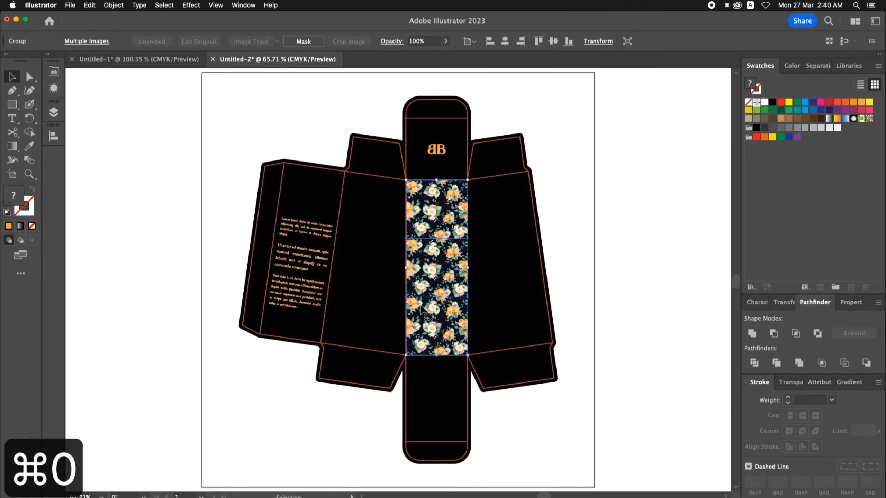
Send the floral group and the black bleed shape to the back, behind the ROSE lettering and fold lines.
left_click(486, 205, "shift")
right_click(486, 207)
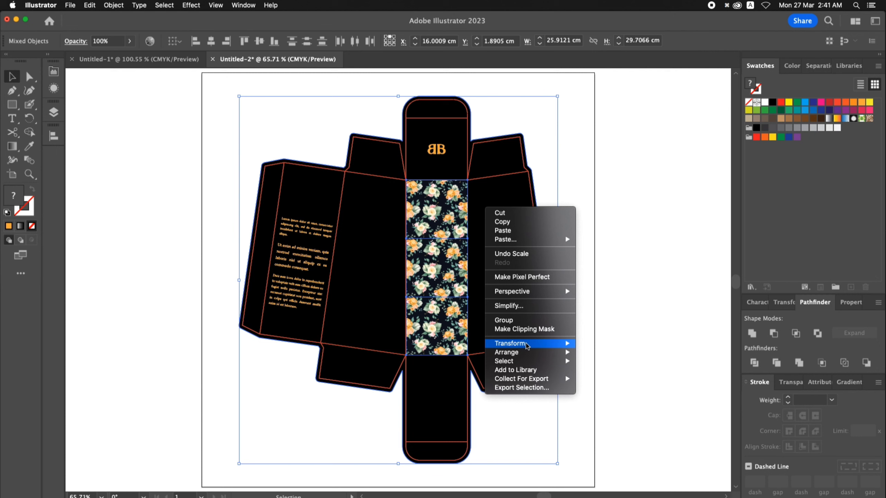
key("Escape")
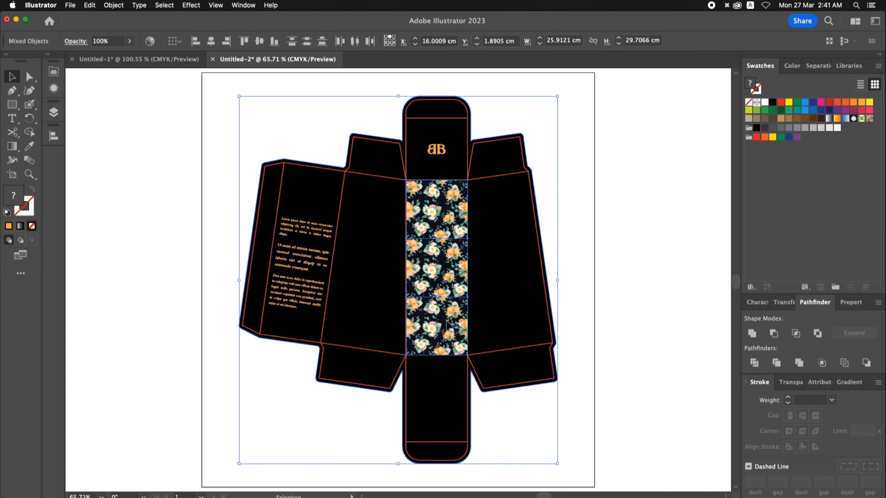
right_click(447, 321)
mouse_move(469, 457)
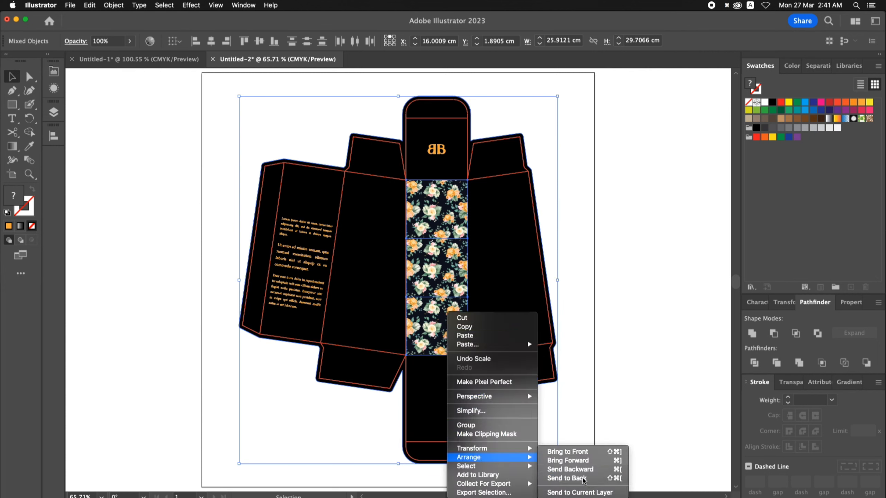
left_click(583, 481)
left_click(643, 282)
key("z")
left_click(406, 260)
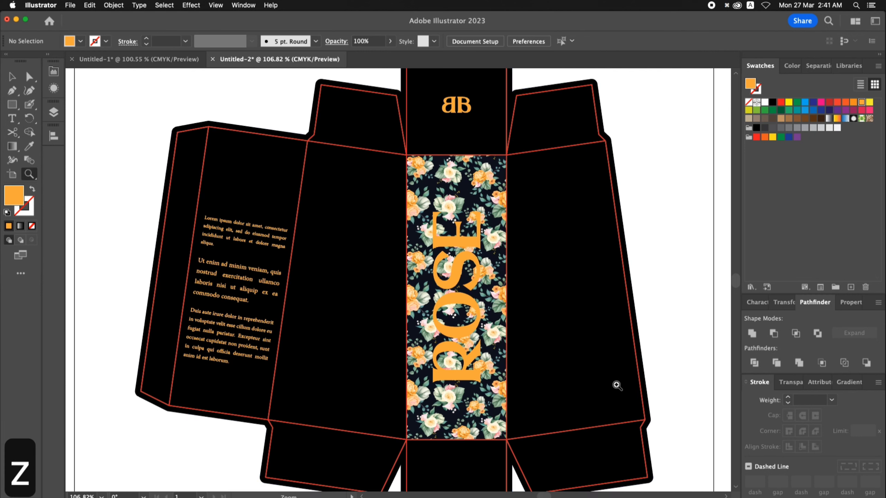
Copy the orange ROSE lettering on the centre panel, paste it in place and hide the pasted copy.
key("v")
left_click(463, 244)
key("space")
left_click_drag(652, 222, 646, 212)
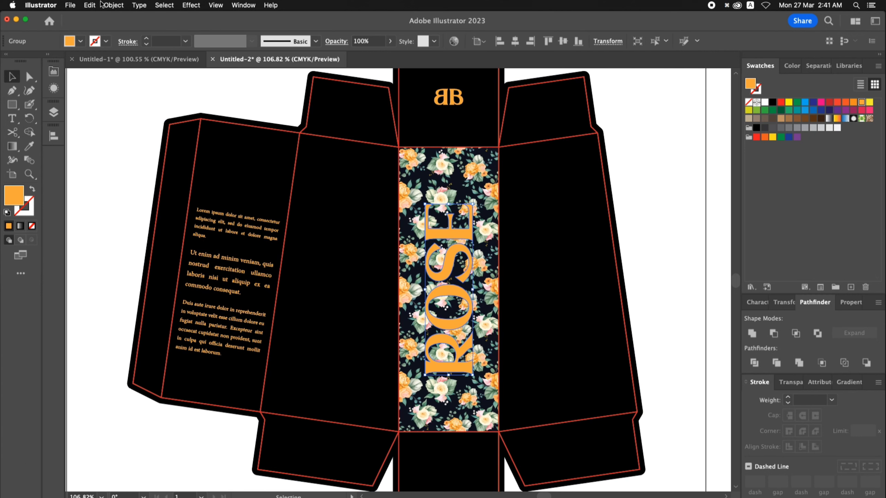
left_click(114, 5)
mouse_move(91, 5)
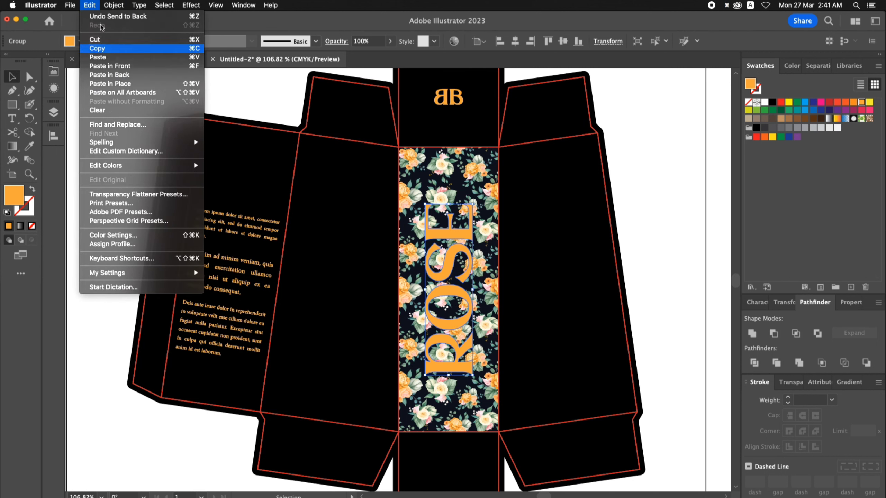
left_click(101, 48)
left_click(90, 6)
left_click(107, 84)
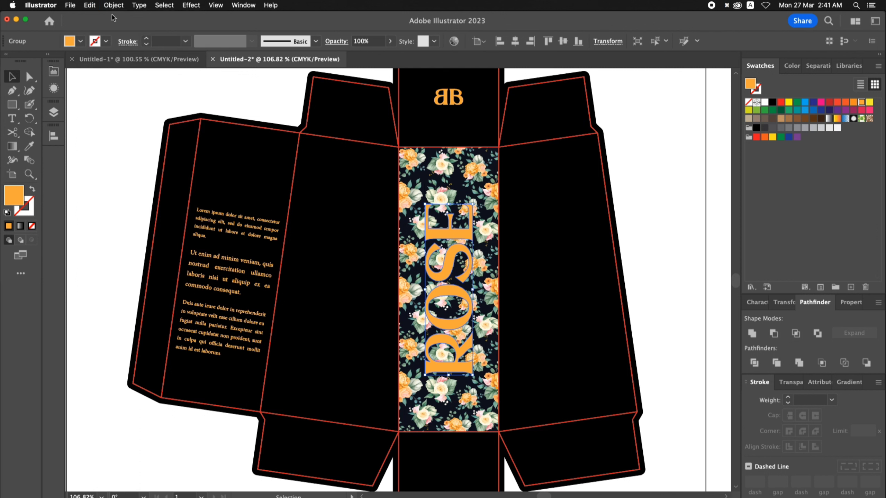
left_click(113, 5)
mouse_move(157, 92)
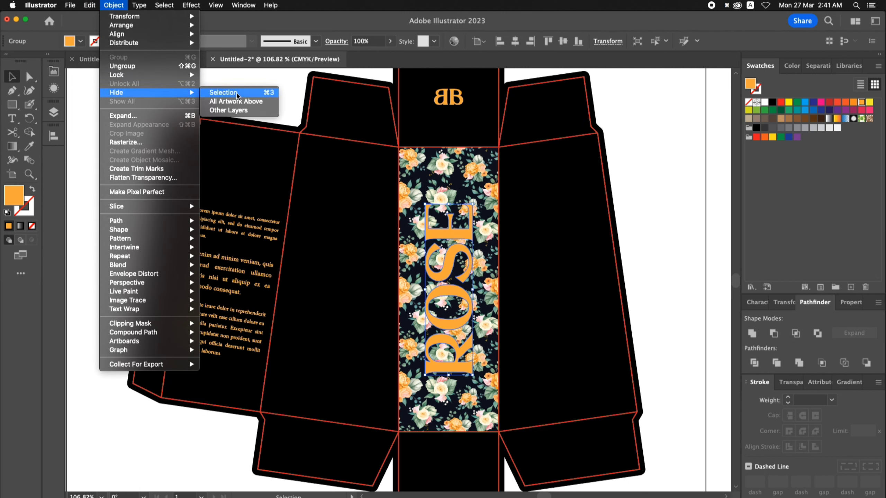
left_click(237, 95)
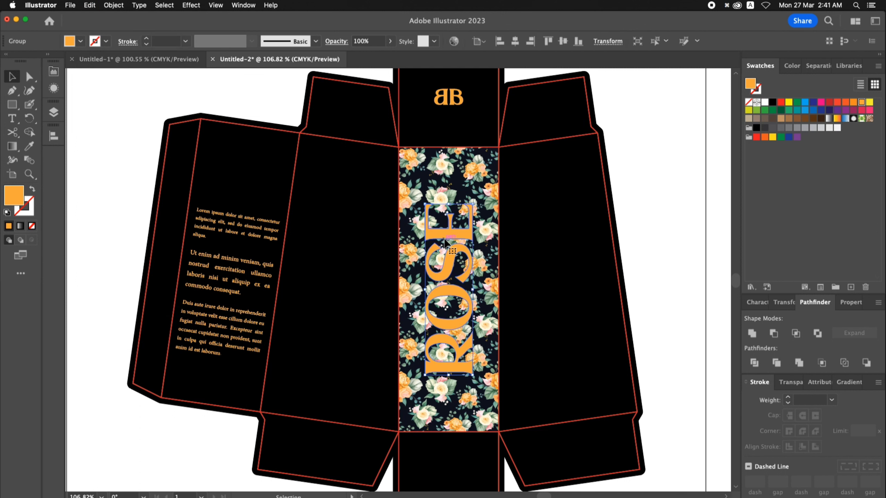
Give the remaining ROSE lettering the bleed's black fill and a 5 pt black stroke.
key("i")
left_click(524, 209)
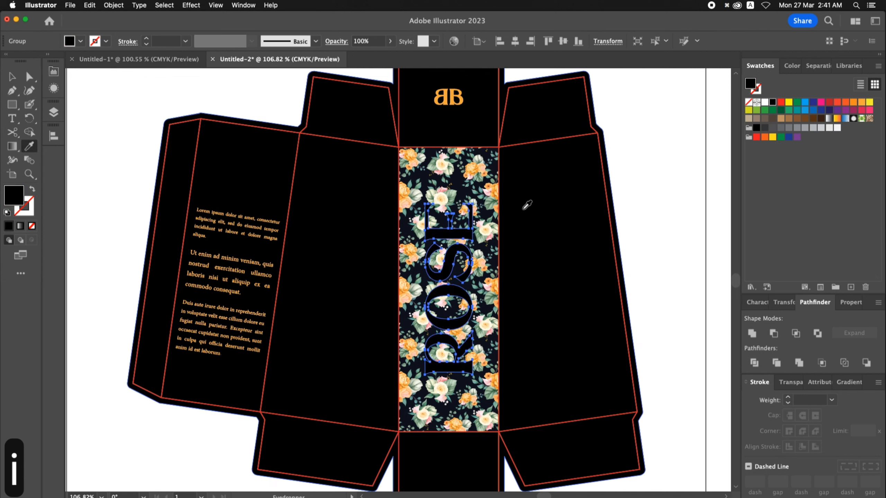
key("v")
left_click_drag(751, 85, 757, 91)
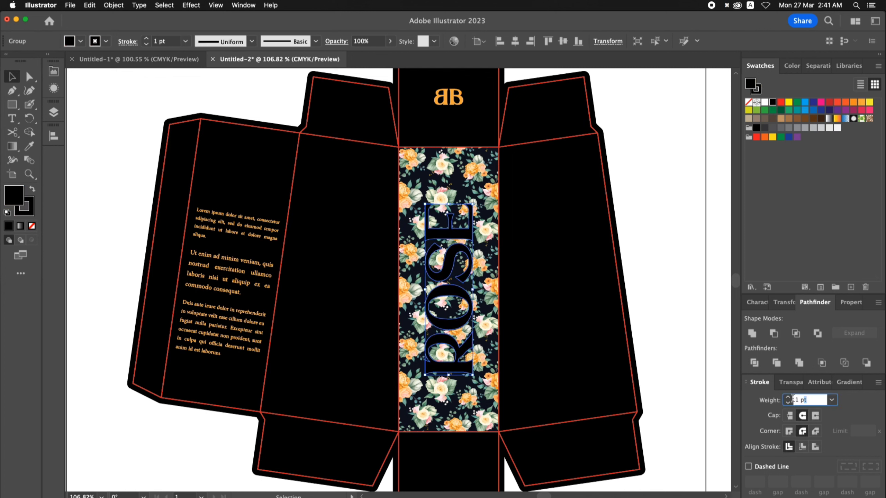
type("5")
key("Return")
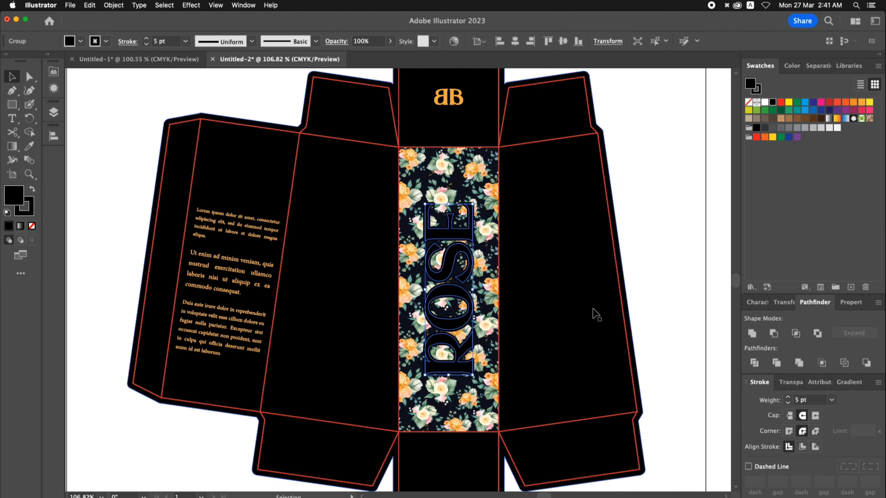
Expand the fill and stroke of the black ROSE lettering into shapes.
key("a")
key("super+b")
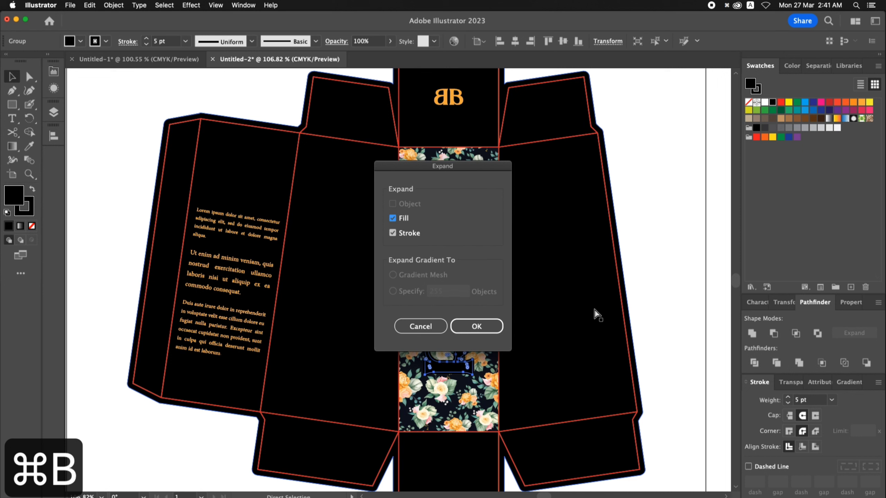
left_click(476, 326)
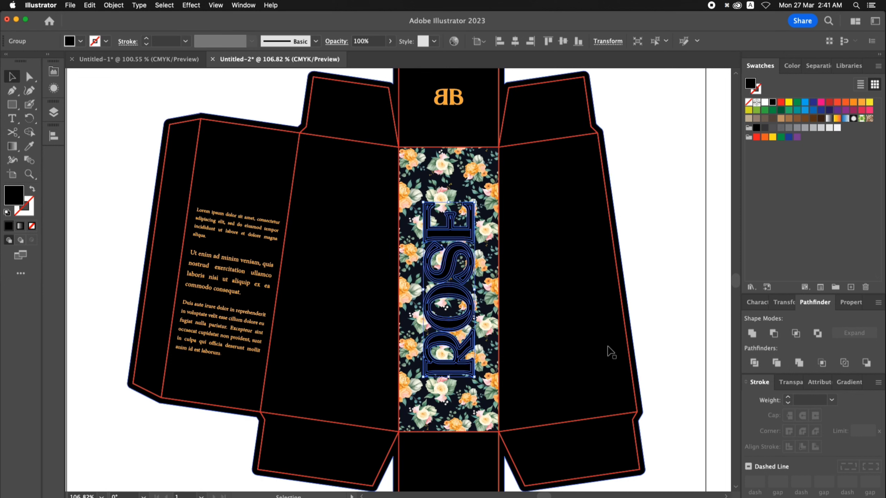
left_click(669, 285)
Show all hidden objects so the orange ROSE lettering sits on top of its black outline.
left_click(114, 5)
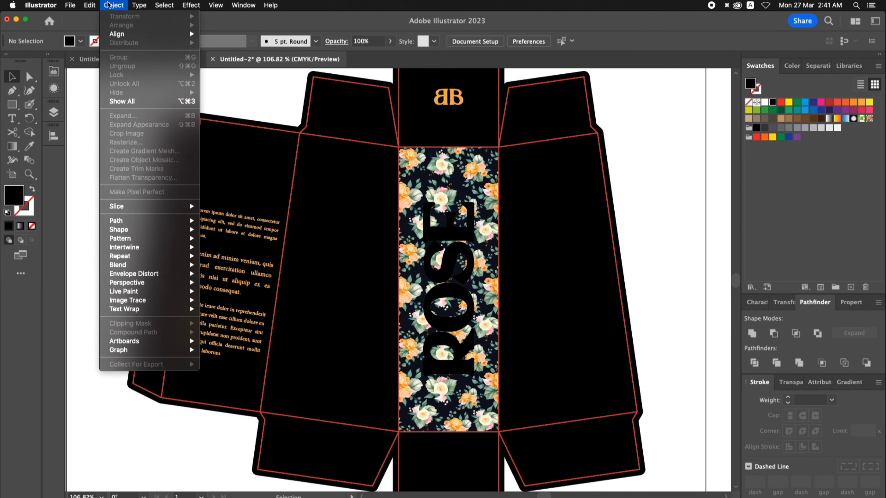
left_click(132, 101)
key("v")
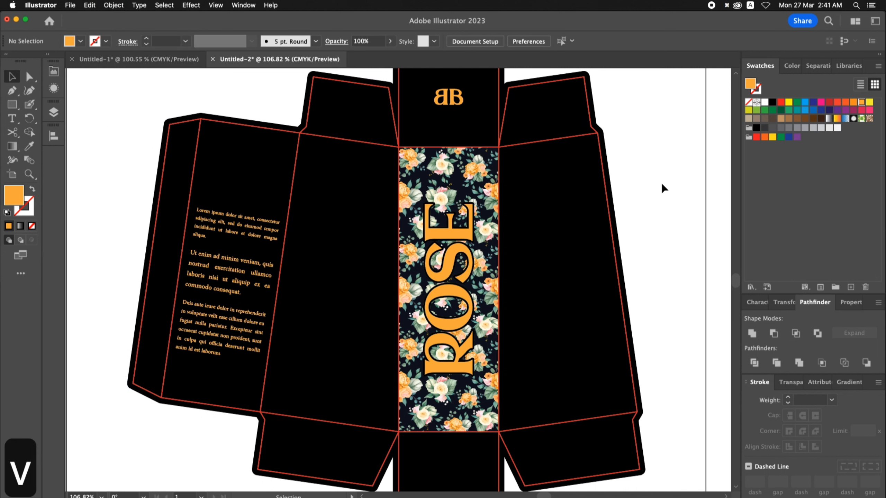
Examine the outlined ROSE lettering and the floral centre panel, up close and within the whole dieline.
key("super+0")
key("z")
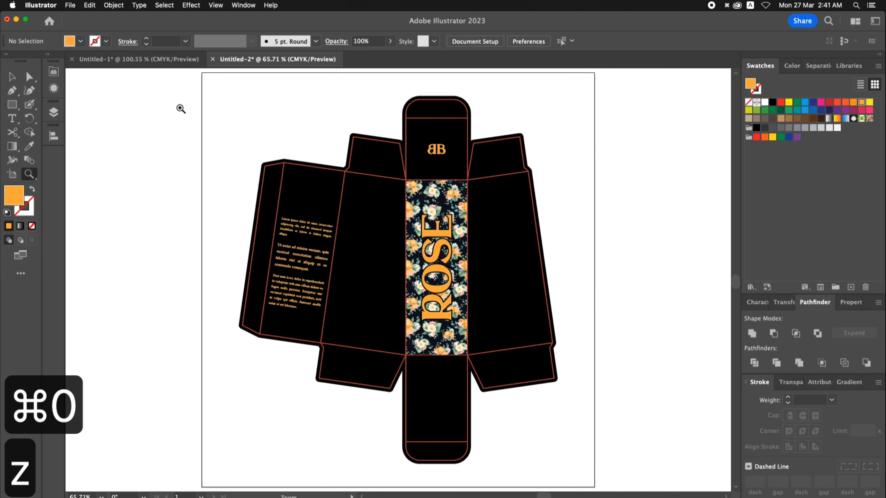
left_click_drag(179, 108, 614, 370)
key("v")
key("space")
left_click_drag(662, 265, 648, 254)
key("v")
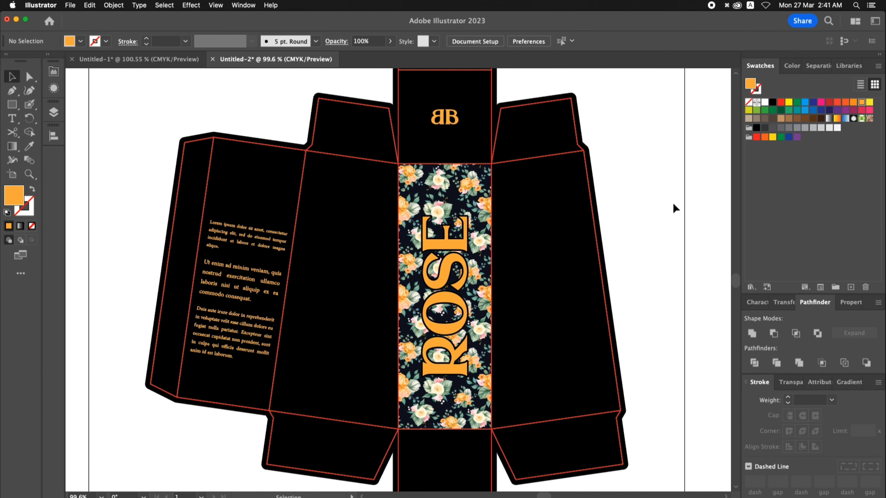
key("super+minus")
key("space")
key("z")
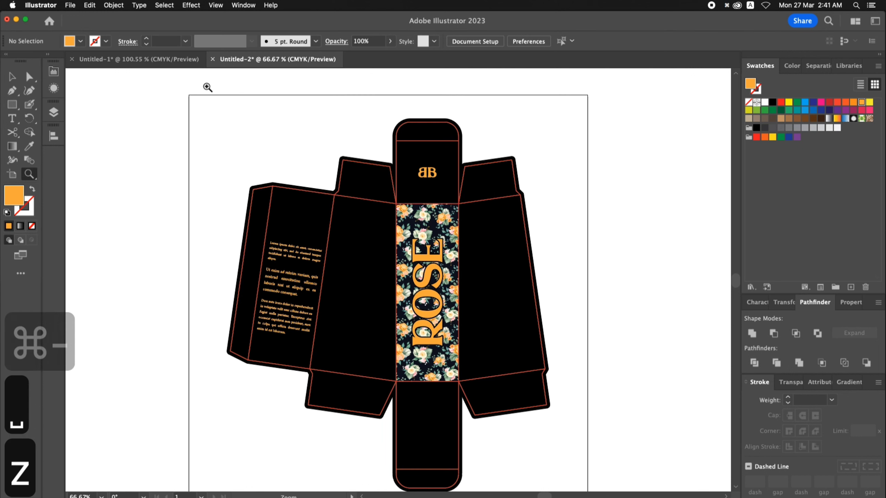
left_click_drag(207, 87, 631, 390)
Recolour the black bleed shape with the dark navy sampled from the floral image's background.
key("v")
left_click(516, 263)
key("space")
left_click_drag(565, 254, 566, 230)
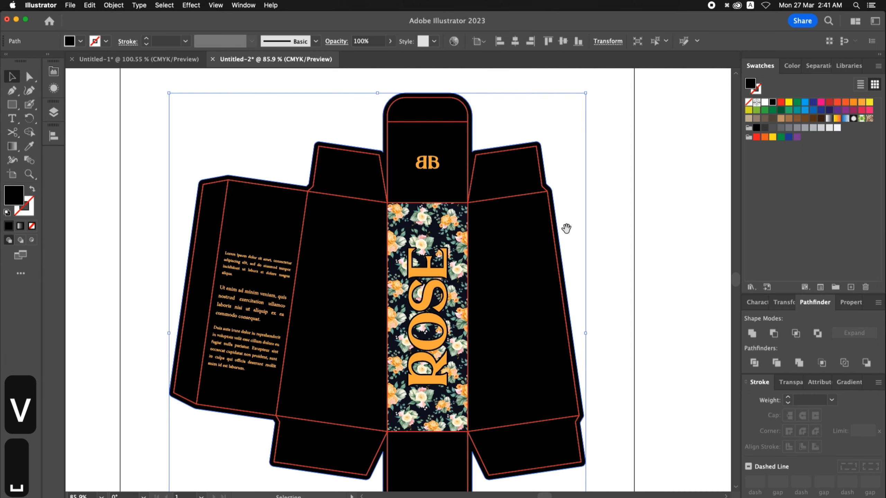
key("z")
left_click_drag(293, 144, 614, 306)
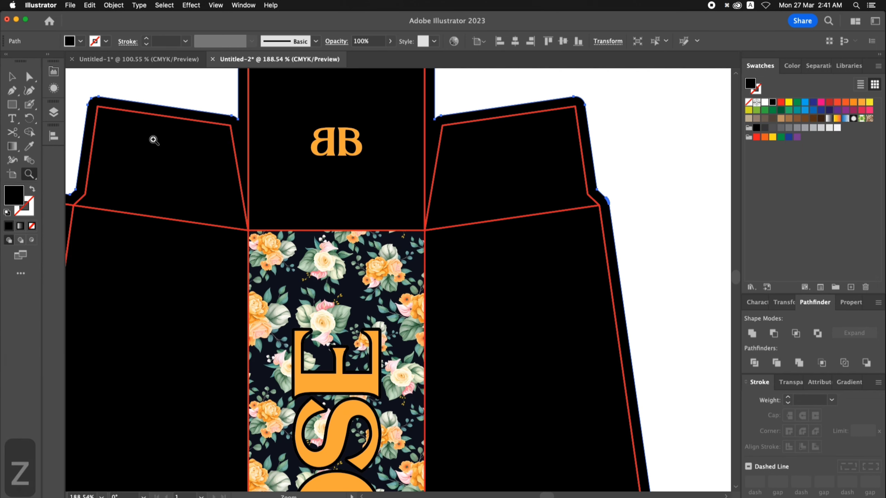
left_click(398, 239)
key("v")
left_click(694, 231)
key("super+0")
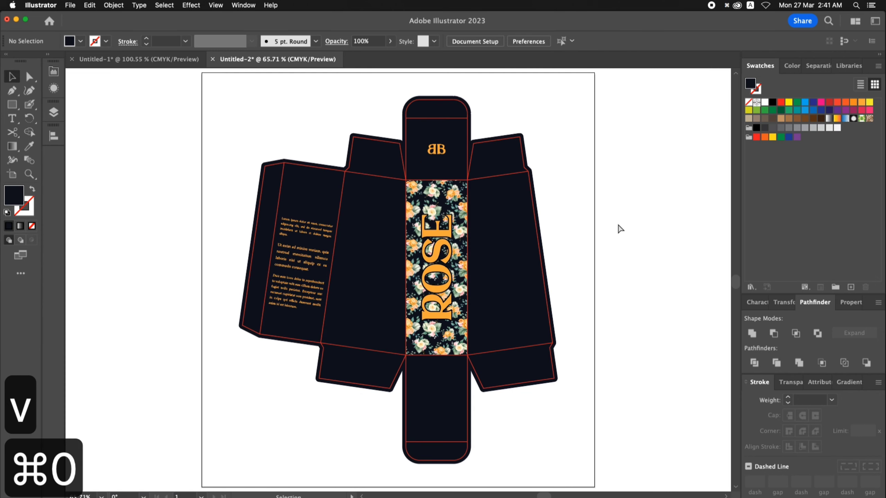
Hide the orange ROSE lettering, recolour the black outline behind it with the bleed's dark navy, and show the lettering again.
key("v")
left_click(441, 238)
key("super+3")
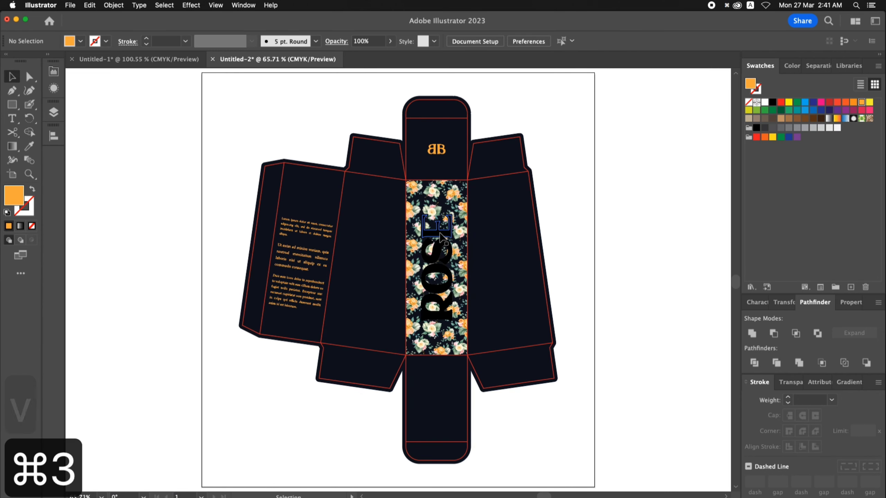
left_click(441, 237)
key("i")
left_click(489, 201)
key("v")
left_click(583, 218)
key("alt+super+3")
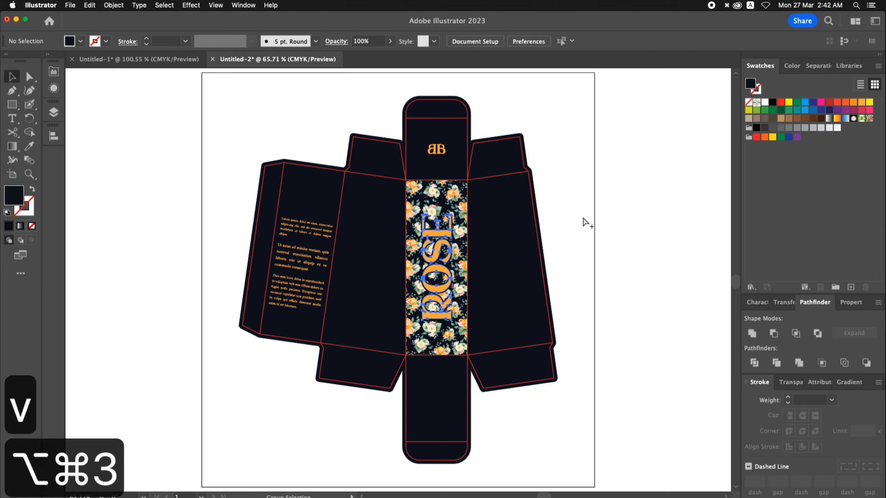
key("super+0")
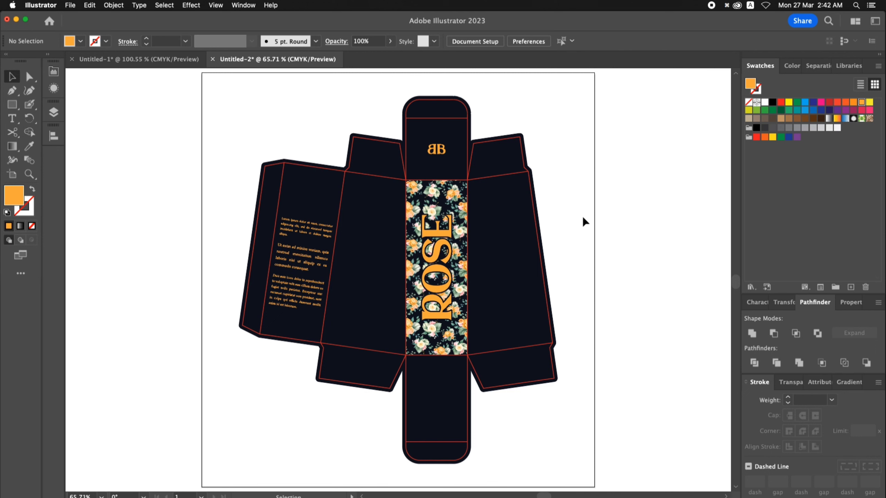
Place a smaller, rotated copy of the ROSE lettering above the paragraphs on the left panel, following its slant.
key("space")
left_click_drag(578, 210, 577, 214)
key("z")
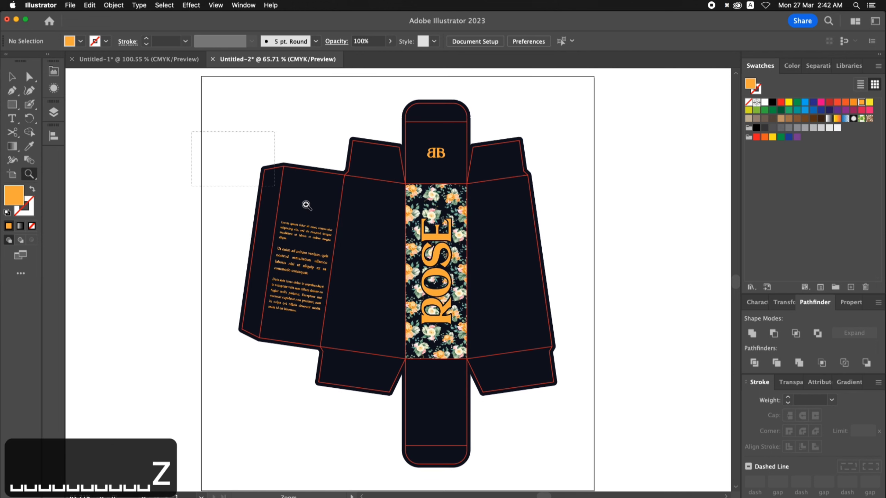
left_click(444, 240)
key("v")
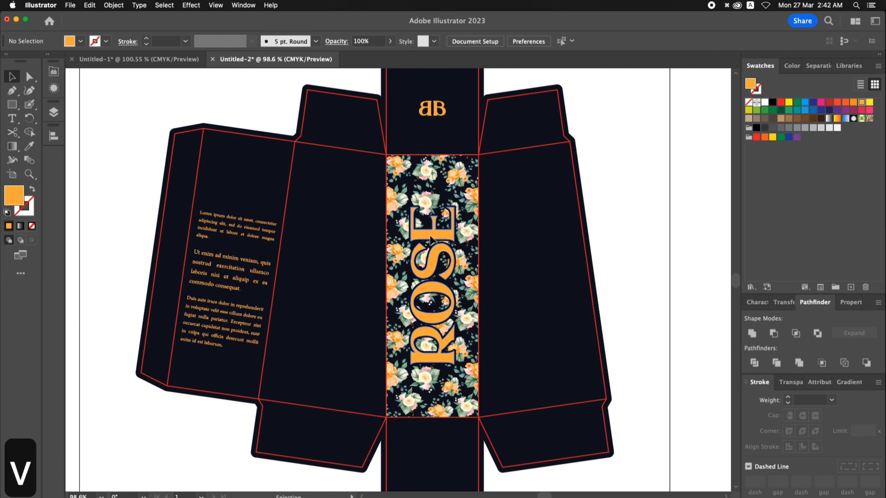
scroll(432, 240, "left", 3)
left_click_drag(472, 220, 300, 198)
key("r")
key("v")
key("super+z")
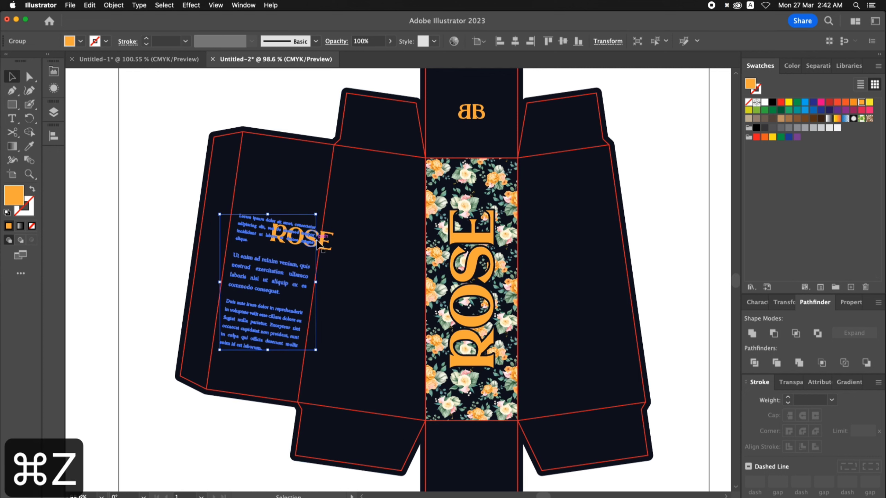
key("super+z")
key("super+z")
key("super+z")
Shrink the left panel's ROSE lettering further and centre it above the paragraphs.
key("z")
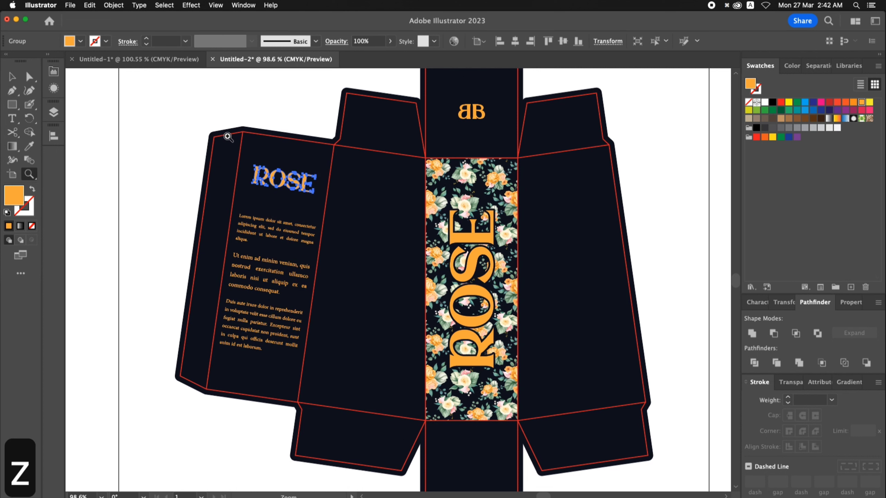
left_click_drag(279, 159, 442, 283)
key("v")
left_click_drag(401, 207, 372, 212)
key("super+minus")
key("super+minus")
left_click_drag(409, 278, 403, 287)
left_click(425, 161)
key("super+0")
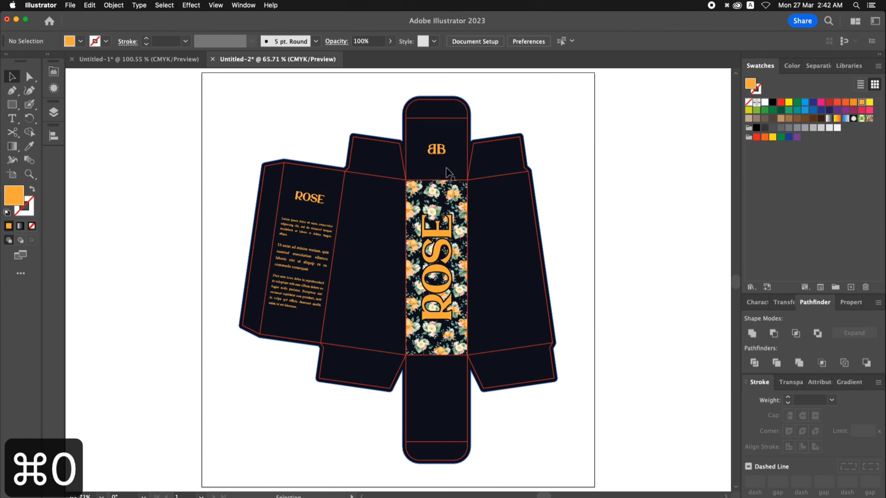
key("v")
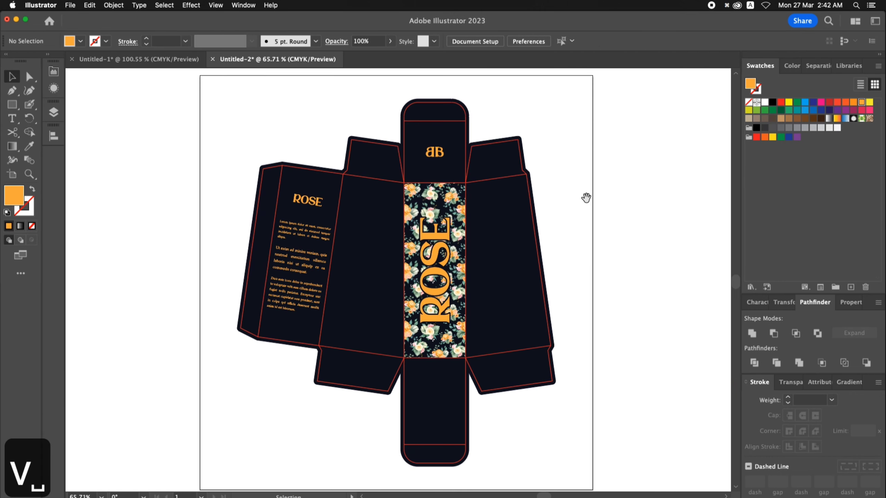